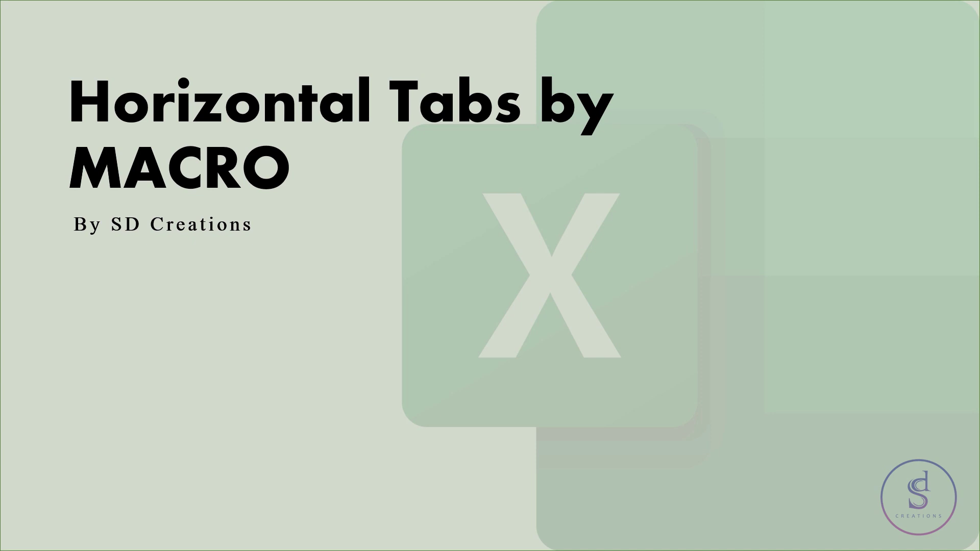
Step: Switch from the PowerPoint title slide to the Book1 Excel workbook
{"action": "key", "text": "alt+Tab"}
{"action": "key", "text": "alt+Tab"}
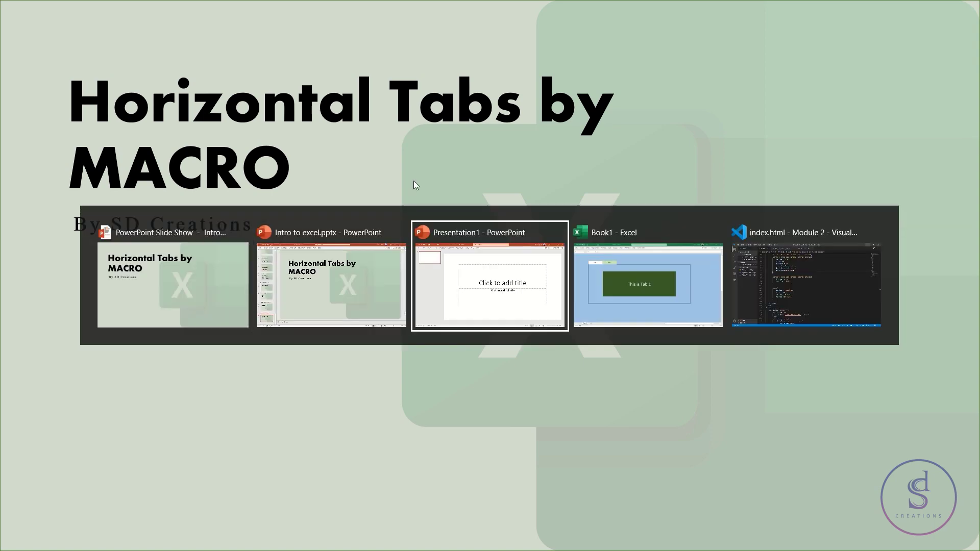
{"action": "key", "text": "alt+Tab"}
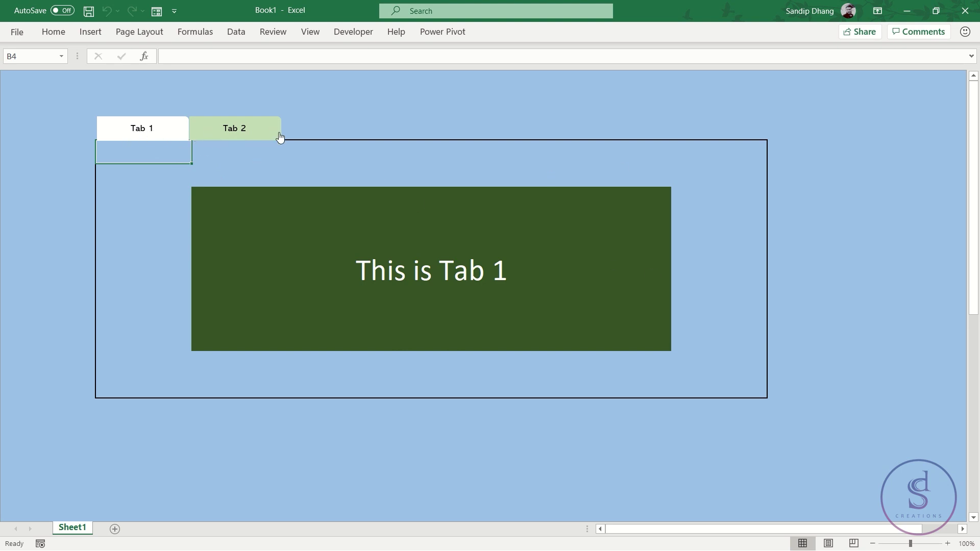
Step: Toggle repeatedly between the Tab 1 and Tab 2 panels to test their macros
{"action": "left_click", "coordinate": [233, 133]}
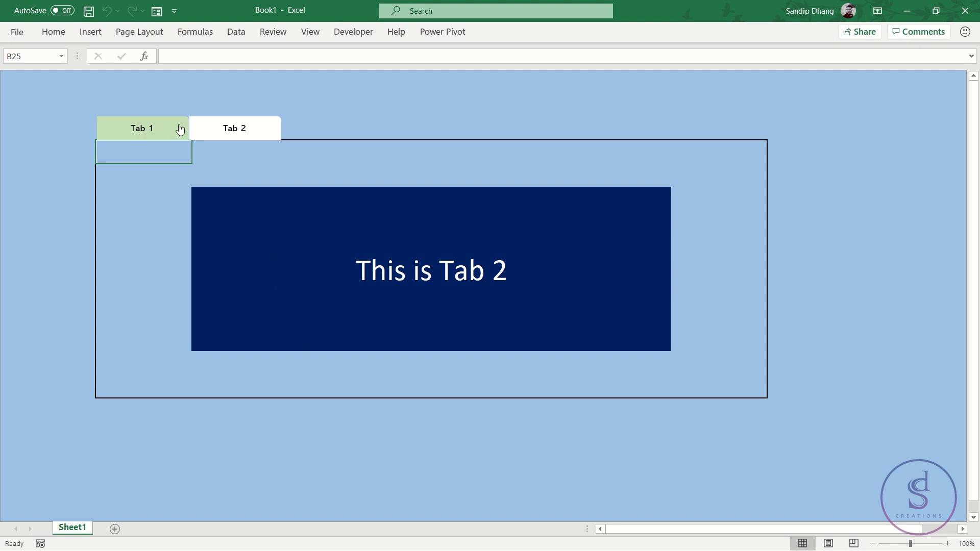
{"action": "left_click", "coordinate": [147, 137]}
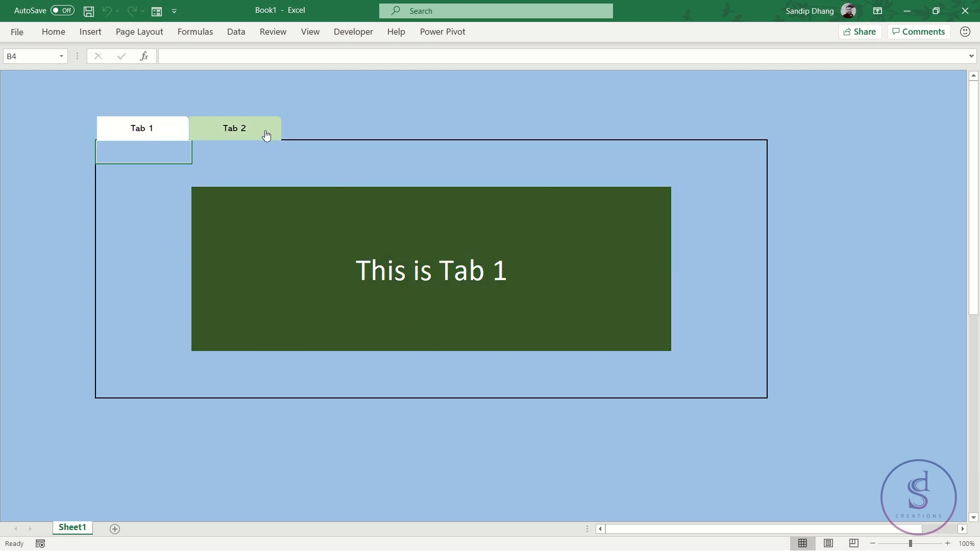
{"action": "left_click", "coordinate": [229, 127]}
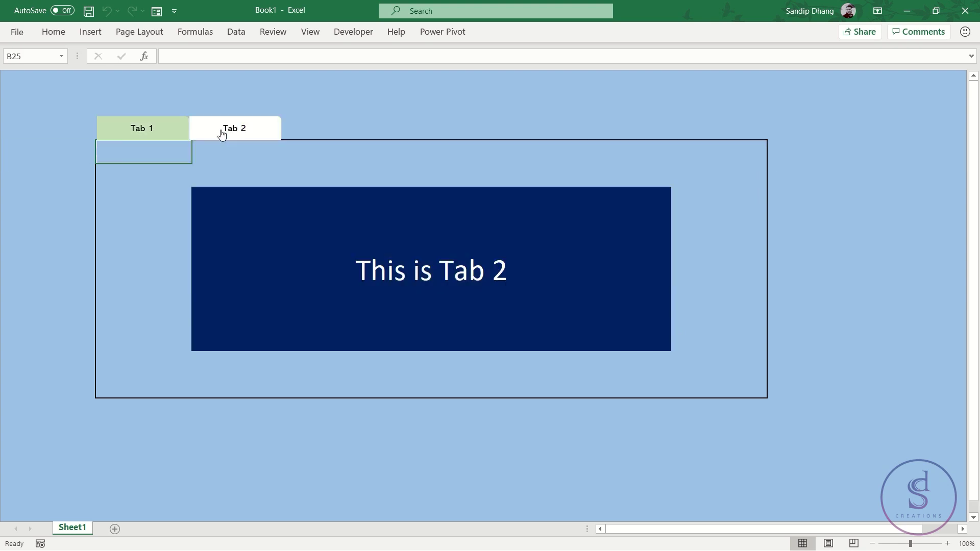
{"action": "left_click", "coordinate": [138, 128]}
{"action": "left_click", "coordinate": [232, 127]}
{"action": "left_click", "coordinate": [142, 125]}
{"action": "left_click", "coordinate": [218, 126]}
{"action": "left_click", "coordinate": [138, 127]}
{"action": "left_click", "coordinate": [203, 133]}
{"action": "left_click", "coordinate": [152, 129]}
{"action": "left_click", "coordinate": [205, 131]}
Step: Toggle the Tab 1/Tab 2 panels a few more times, then add blank worksheet Sheet3
{"action": "left_click", "coordinate": [151, 132]}
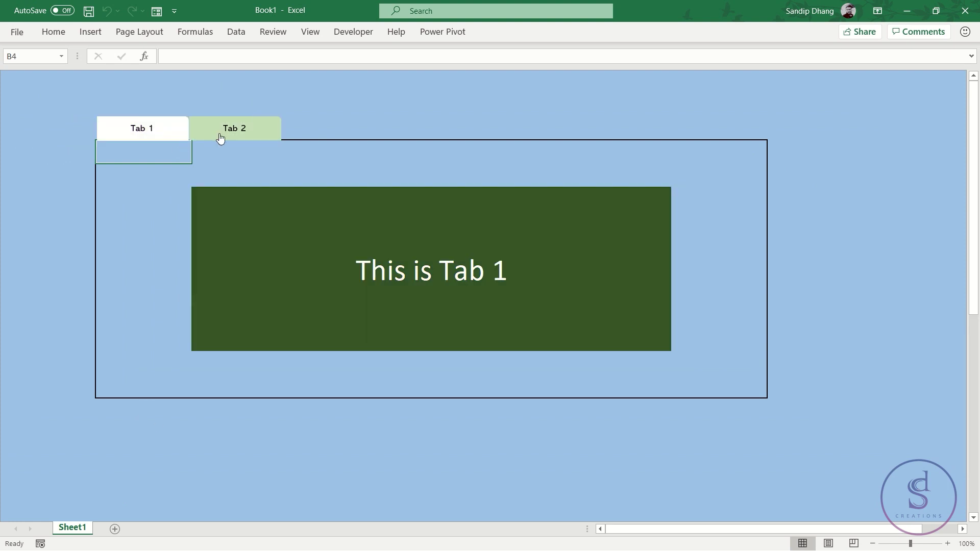
{"action": "left_click", "coordinate": [220, 137]}
{"action": "left_click", "coordinate": [171, 130]}
{"action": "left_click", "coordinate": [219, 128]}
{"action": "left_click", "coordinate": [151, 131]}
{"action": "left_click", "coordinate": [201, 128]}
{"action": "left_click", "coordinate": [171, 131]}
{"action": "left_click", "coordinate": [220, 133]}
{"action": "left_click", "coordinate": [164, 138]}
{"action": "left_click", "coordinate": [115, 529]}
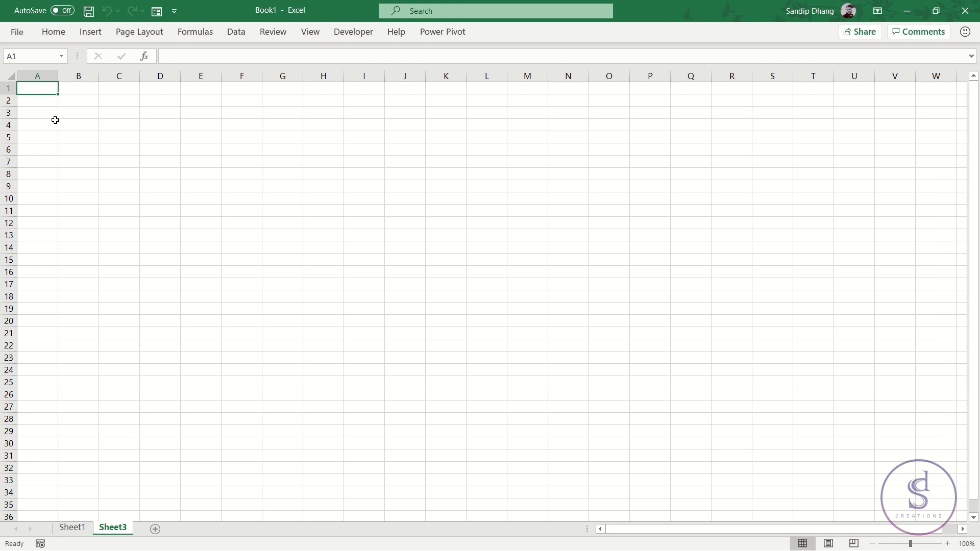
Step: Pin the ribbon open and recheck the Tab 1/Tab 2 switching on Sheet1 before returning to Sheet3
{"action": "left_click", "coordinate": [53, 31]}
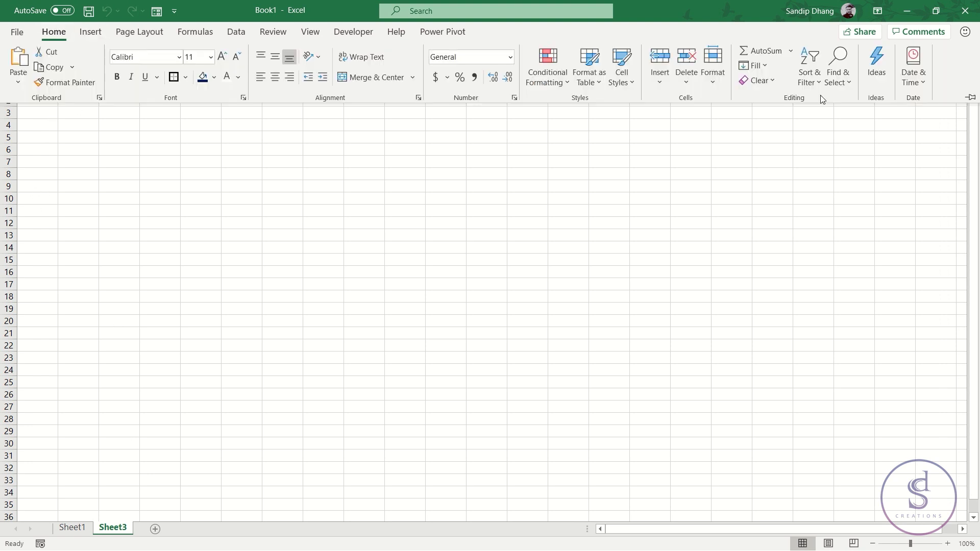
{"action": "left_click", "coordinate": [970, 97]}
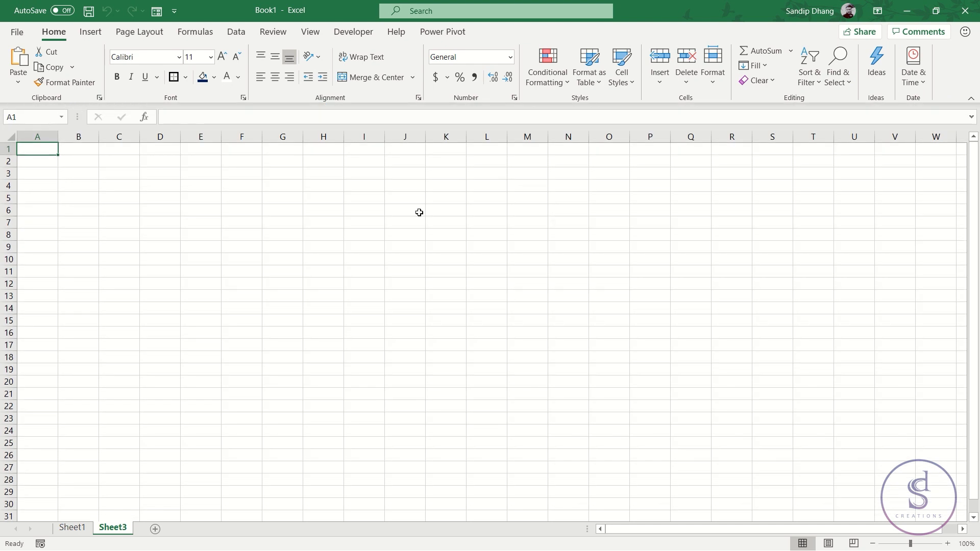
{"action": "left_click", "coordinate": [72, 527]}
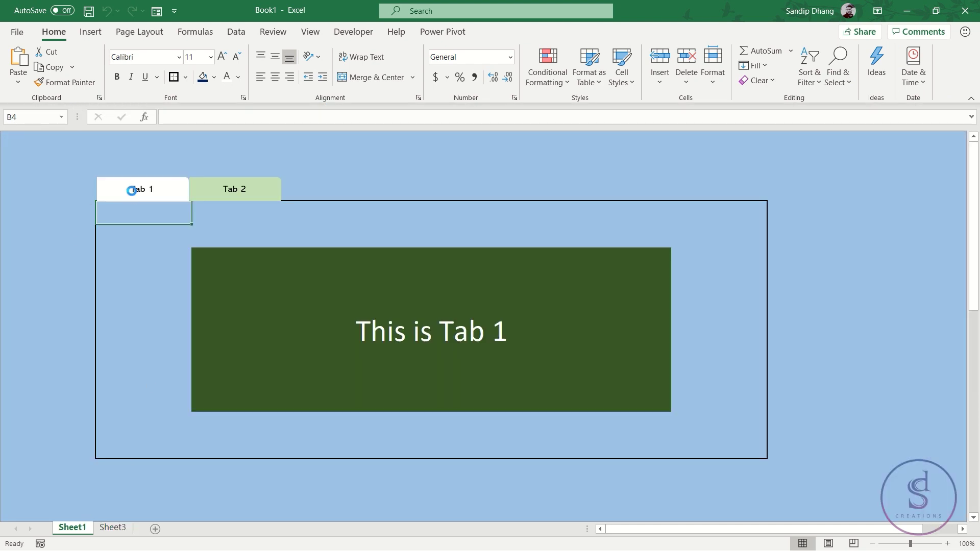
{"action": "left_click", "coordinate": [207, 188]}
{"action": "left_click", "coordinate": [157, 194]}
{"action": "left_click", "coordinate": [210, 195]}
{"action": "left_click", "coordinate": [170, 190]}
{"action": "left_click", "coordinate": [205, 194]}
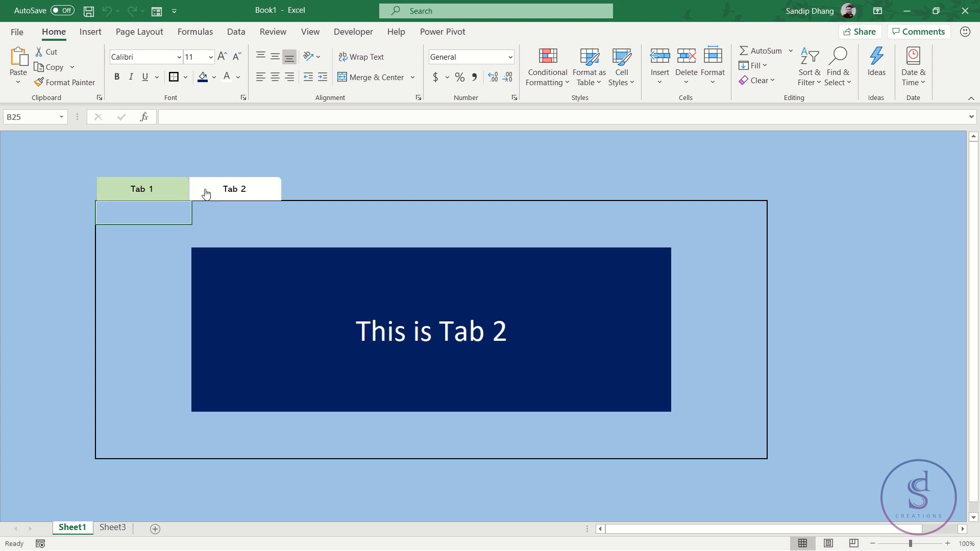
{"action": "left_click", "coordinate": [113, 528]}
Step: Draw a Round Single Corner Rectangle shape over roughly cells C3:D4
{"action": "left_click", "coordinate": [91, 33]}
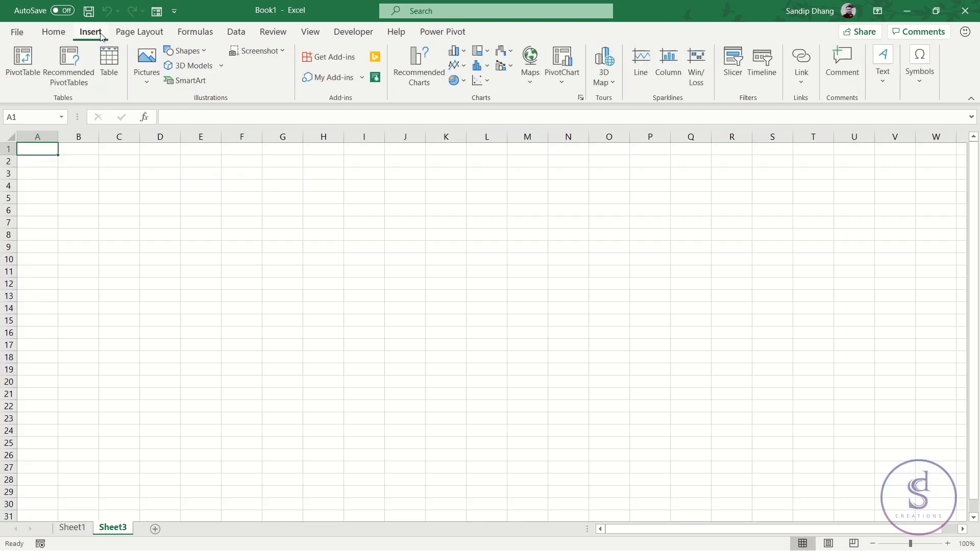
{"action": "left_click", "coordinate": [191, 53]}
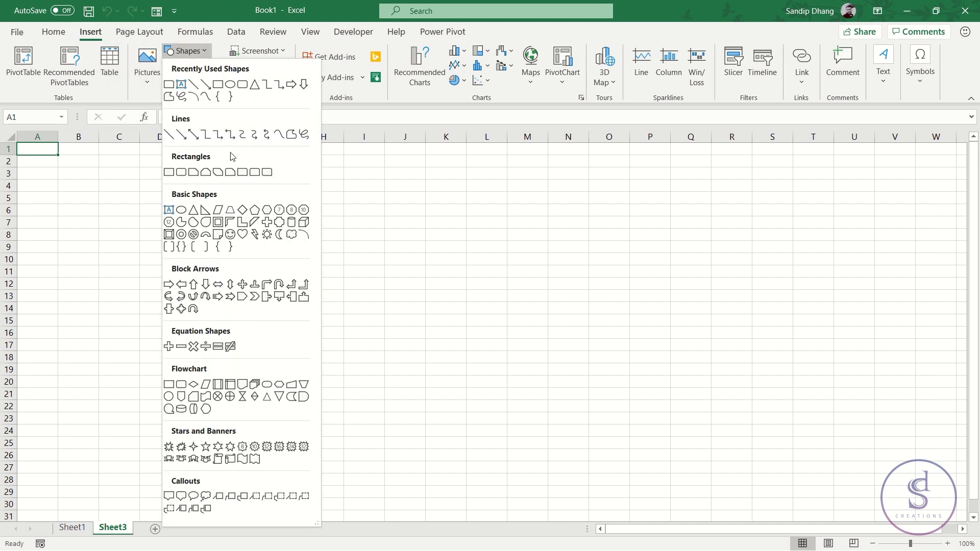
{"action": "left_click", "coordinate": [242, 173]}
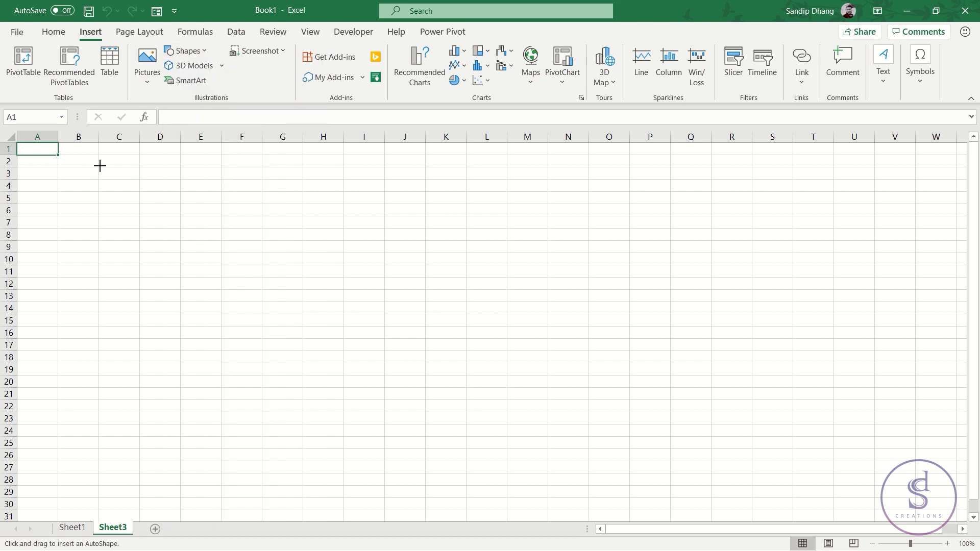
{"action": "left_click_drag", "start_coordinate": [100, 166], "coordinate": [164, 195]}
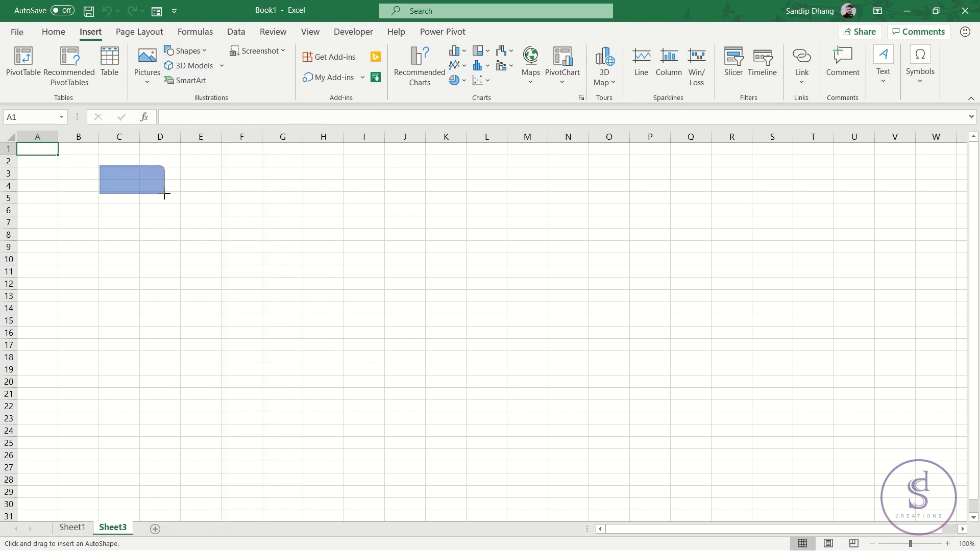
{"action": "left_click_drag", "start_coordinate": [165, 193], "coordinate": [165, 193]}
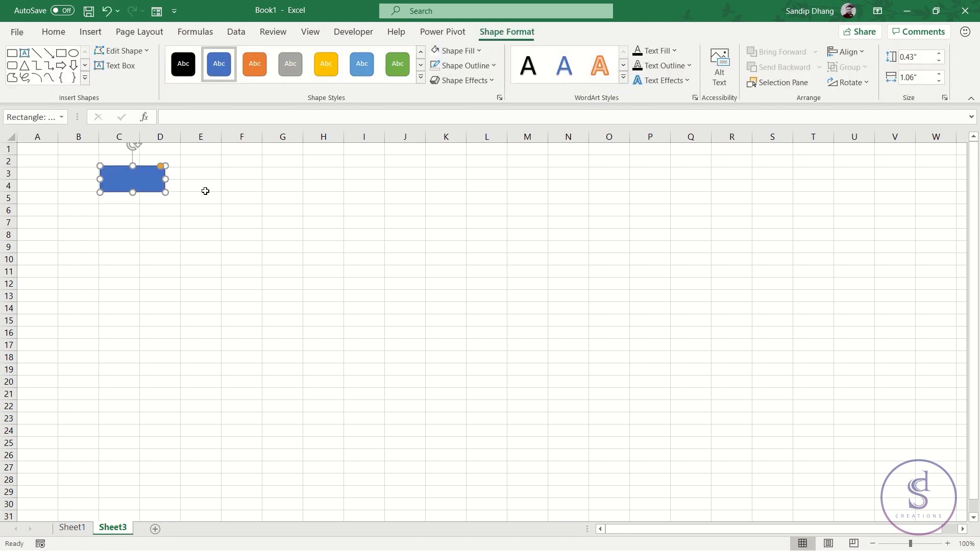
Step: Widen all columns and heighten all rows, then shrink the rectangle to two rows tall
{"action": "left_click", "coordinate": [11, 138]}
{"action": "left_click_drag", "start_coordinate": [54, 137], "coordinate": [82, 136]}
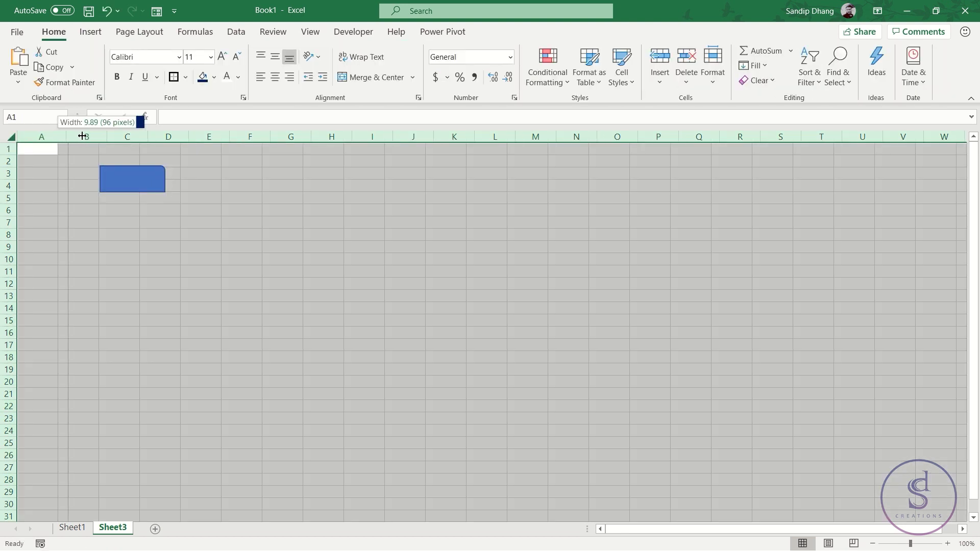
{"action": "left_click_drag", "start_coordinate": [23, 155], "coordinate": [22, 163]}
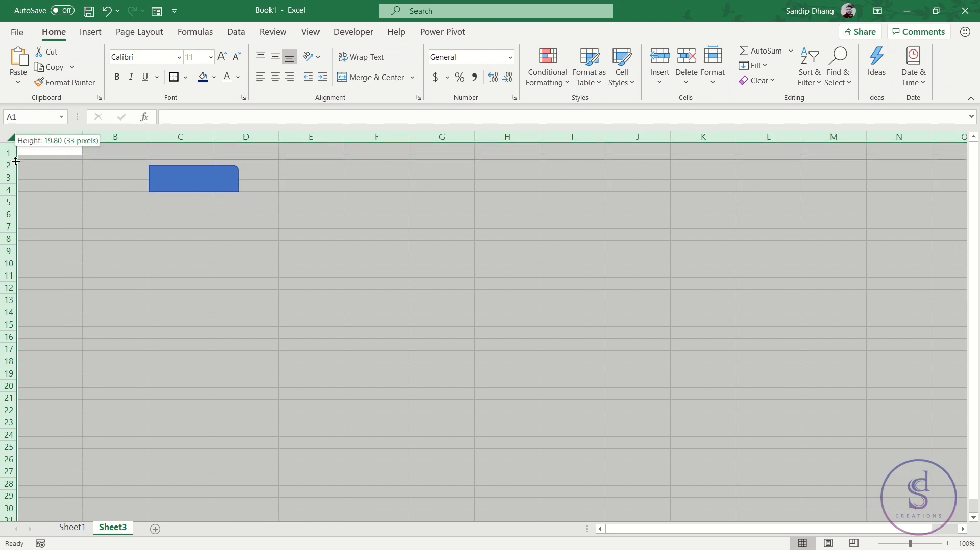
{"action": "left_click", "coordinate": [171, 195]}
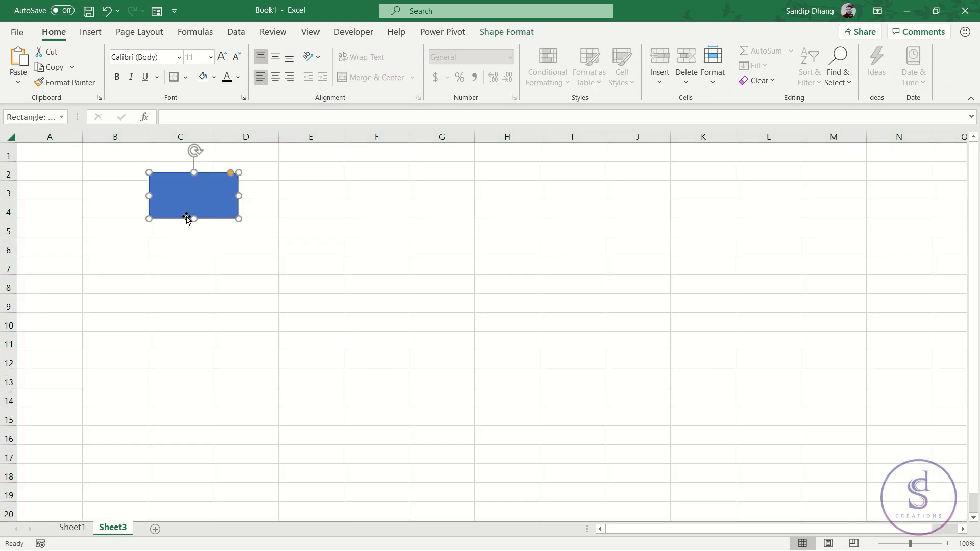
{"action": "mouse_move", "coordinate": [195, 219]}
{"action": "left_mouse_down"}
{"action": "mouse_move", "coordinate": [196, 202]}
{"action": "mouse_move", "coordinate": [153, 180]}
{"action": "mouse_move", "coordinate": [137, 186]}
{"action": "mouse_move", "coordinate": [154, 186]}
{"action": "left_mouse_up"}
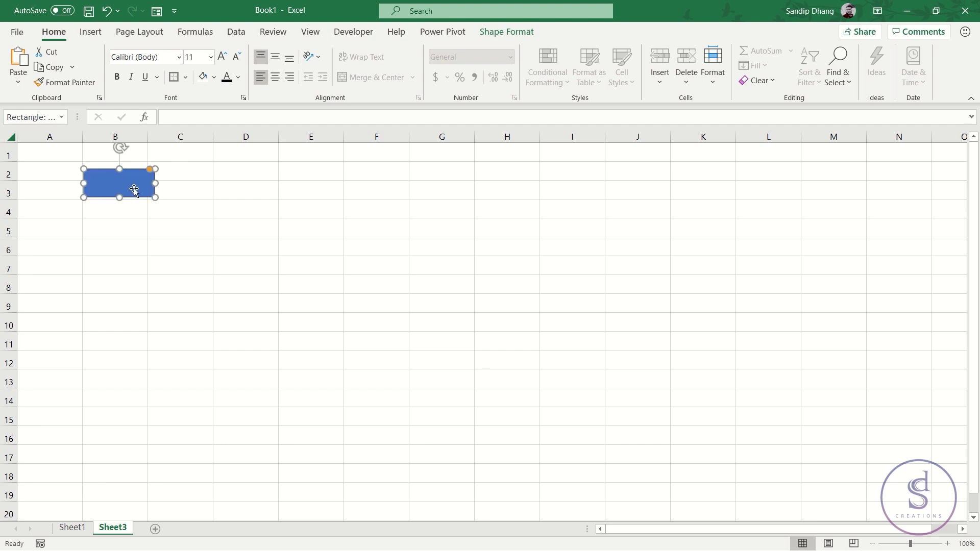
Step: Ctrl-drag a copy of the rectangle into column C and nudge it flush against the original
{"action": "left_click_drag", "start_coordinate": [134, 190], "coordinate": [205, 191]}
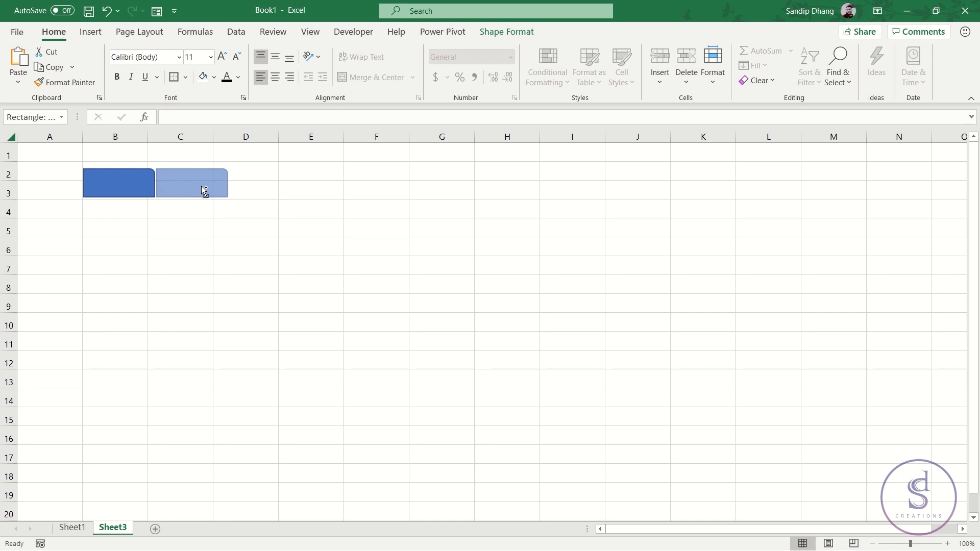
{"action": "left_click_drag", "start_coordinate": [205, 191], "coordinate": [205, 191]}
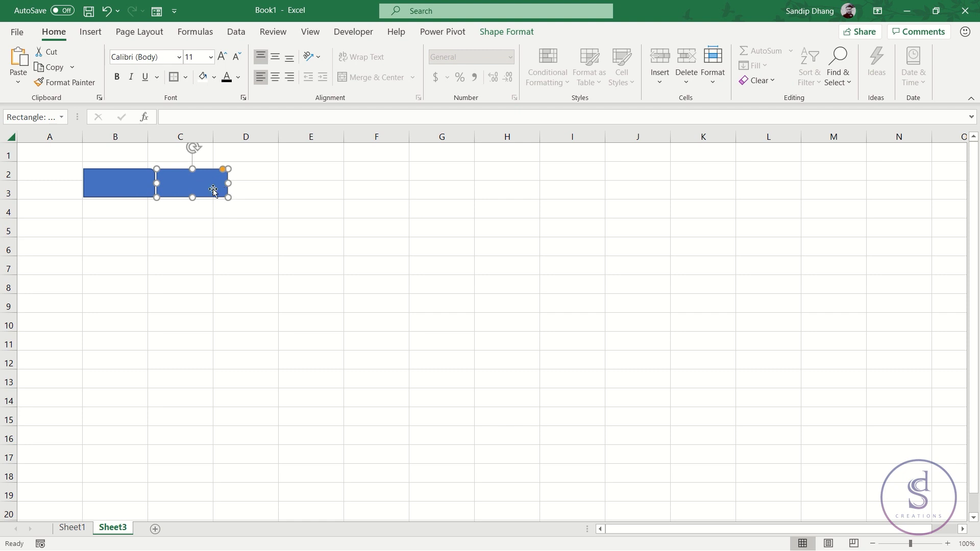
{"action": "left_click", "coordinate": [272, 188]}
{"action": "left_click", "coordinate": [201, 196]}
{"action": "key", "text": "Left"}
{"action": "key", "text": "Left"}
{"action": "key", "text": "Left"}
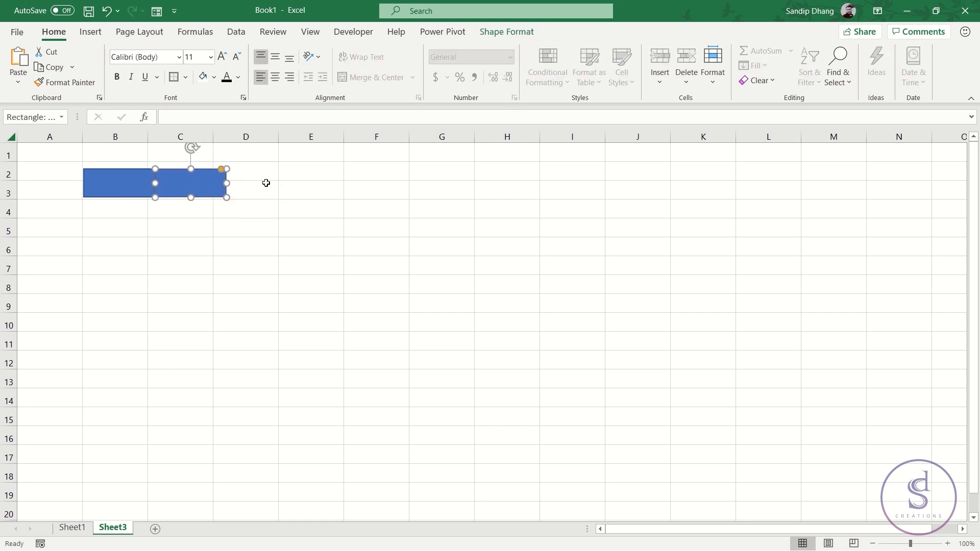
Step: Select both tab rectangles together
{"action": "left_click", "coordinate": [146, 182]}
{"action": "left_click", "coordinate": [266, 189]}
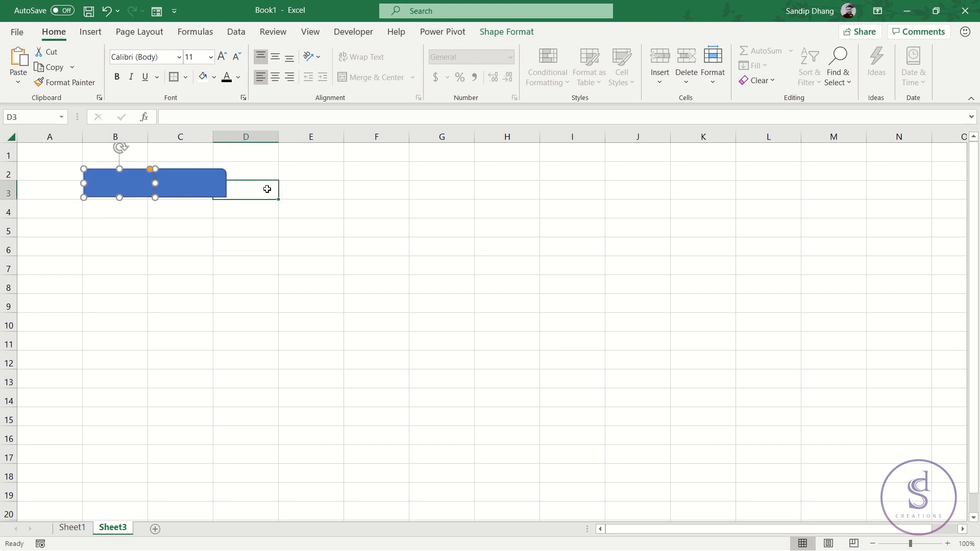
{"action": "left_click", "coordinate": [138, 184]}
{"action": "left_click", "coordinate": [187, 188], "text": "shift"}
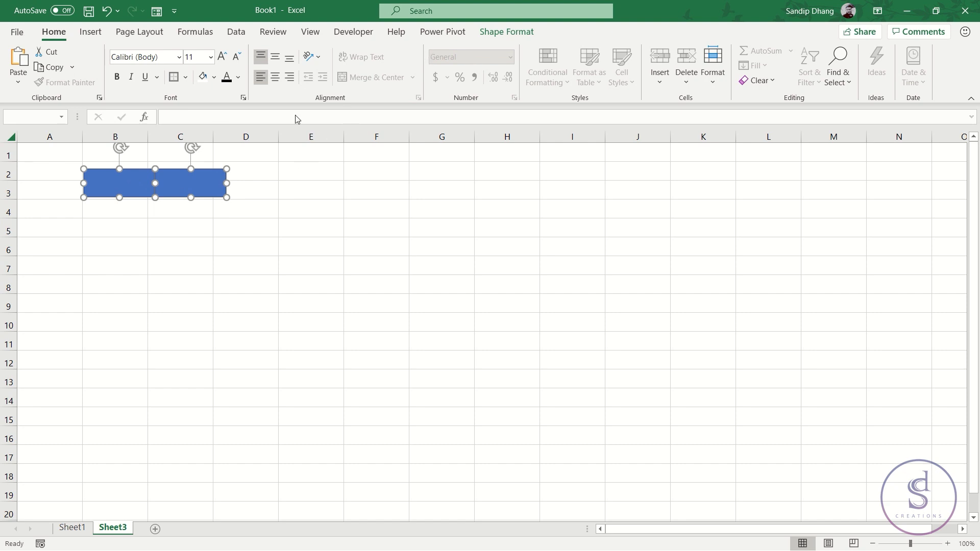
{"action": "left_click", "coordinate": [522, 35]}
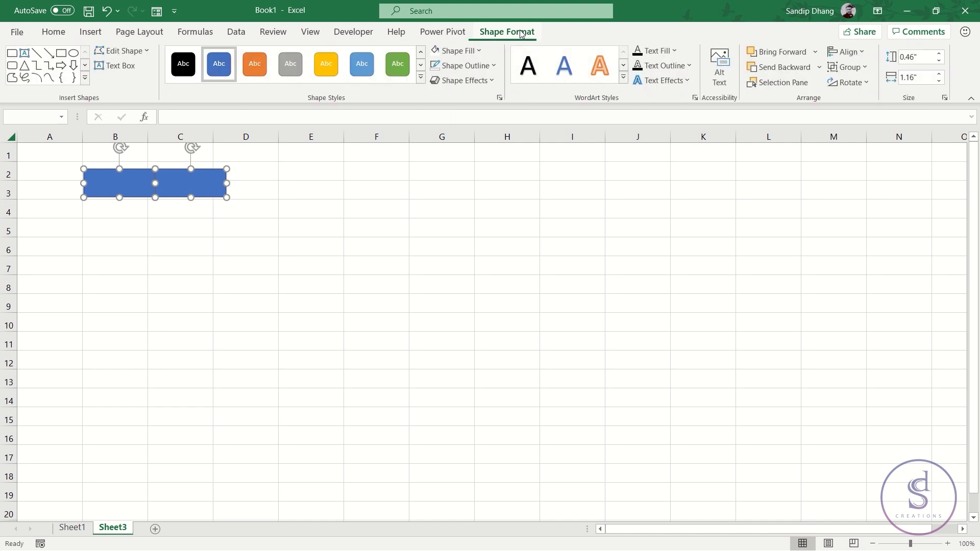
Step: Remove the outline from both rectangles and fill them light green
{"action": "left_click", "coordinate": [494, 64]}
{"action": "left_click", "coordinate": [479, 220]}
{"action": "left_click", "coordinate": [478, 50]}
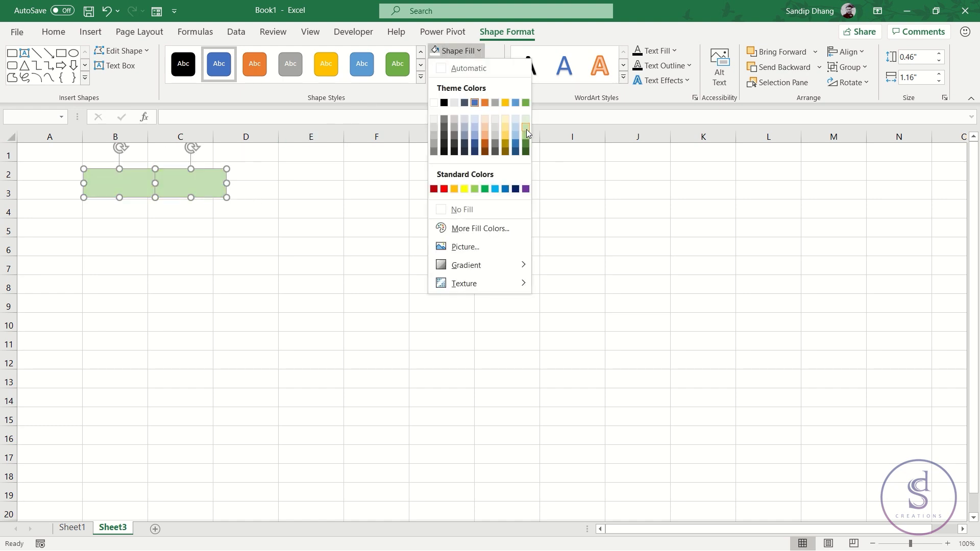
{"action": "left_click", "coordinate": [527, 127]}
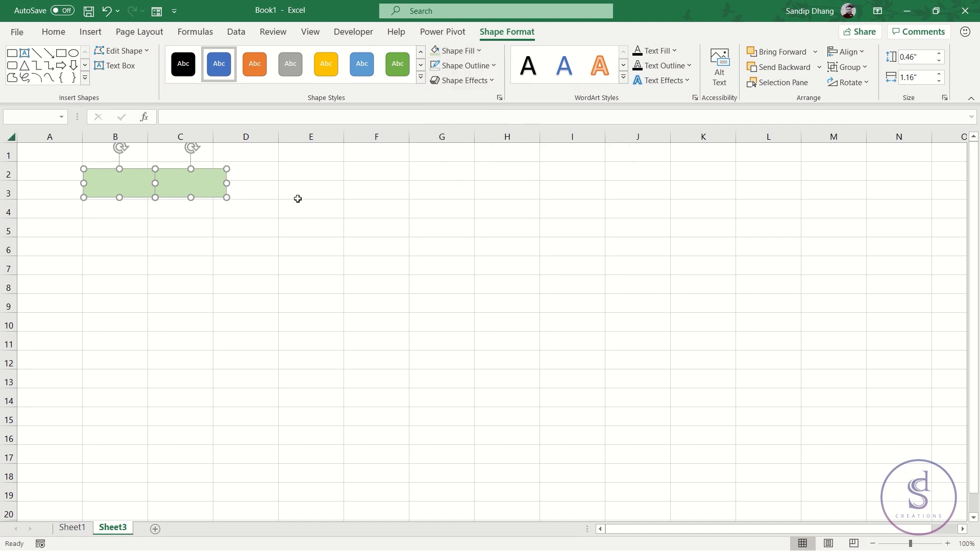
Step: Inspect the green rectangles and compare them with the finished tab layout on Sheet1
{"action": "left_click", "coordinate": [266, 189]}
{"action": "left_click", "coordinate": [265, 189]}
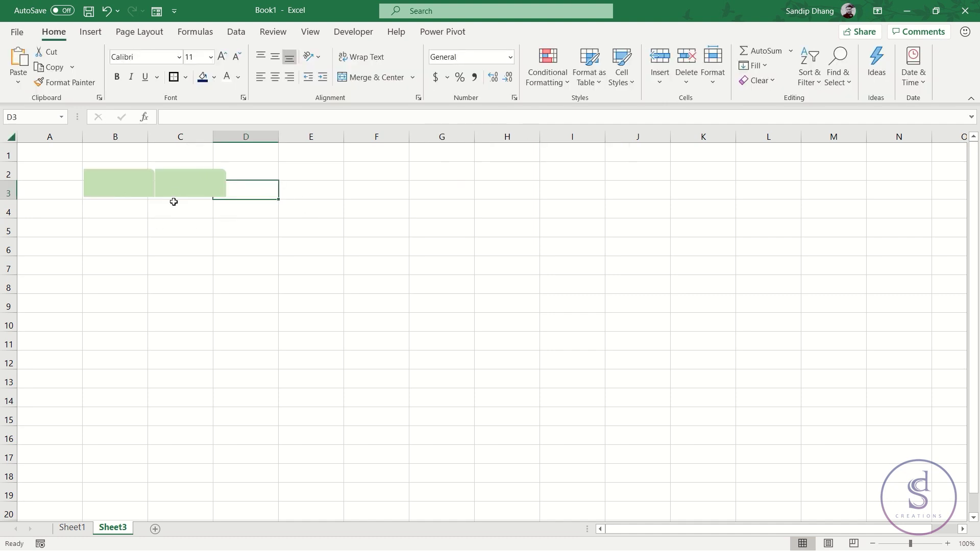
{"action": "left_click", "coordinate": [190, 192]}
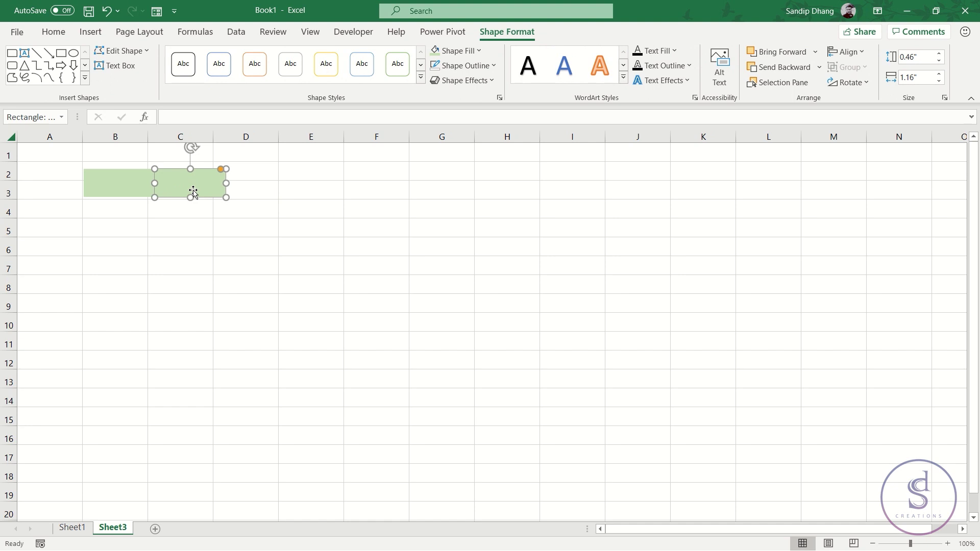
{"action": "left_click", "coordinate": [224, 224]}
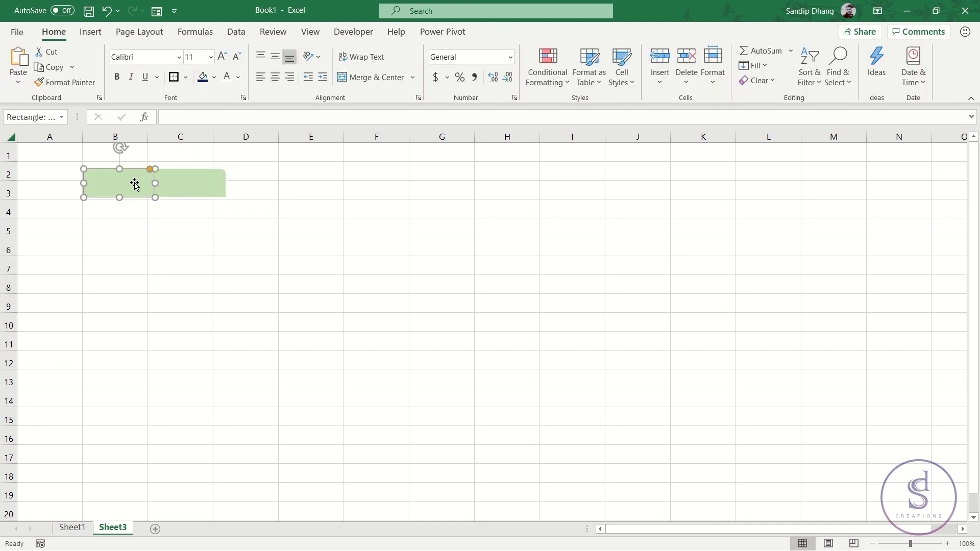
{"action": "left_click", "coordinate": [134, 182]}
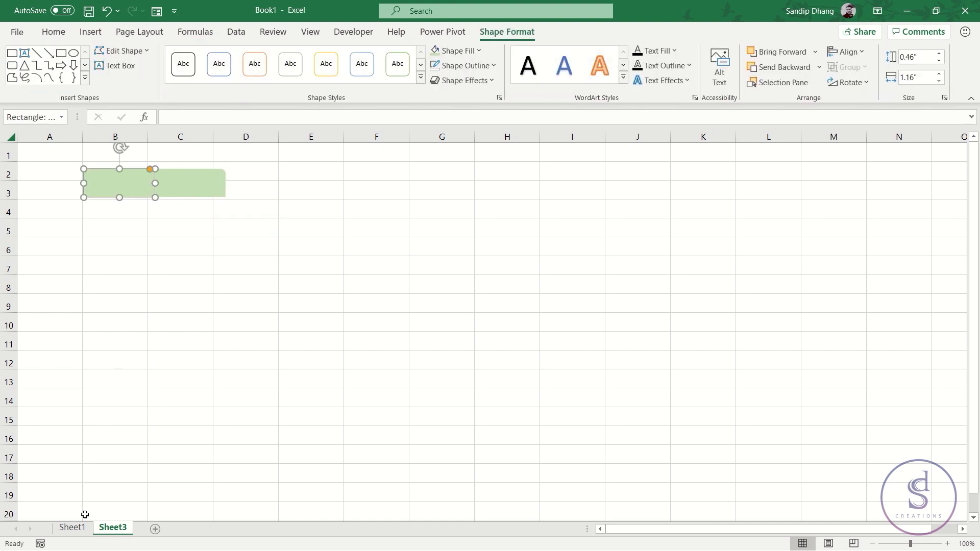
{"action": "left_click", "coordinate": [72, 528]}
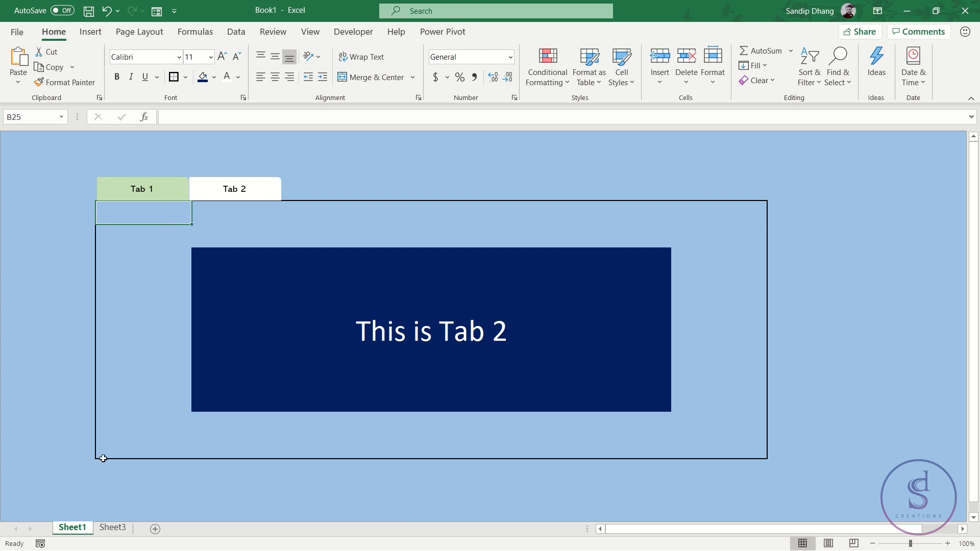
{"action": "left_click", "coordinate": [113, 527]}
Step: Nudge each rectangle down one step so both sit level, then select both
{"action": "left_click", "coordinate": [190, 175]}
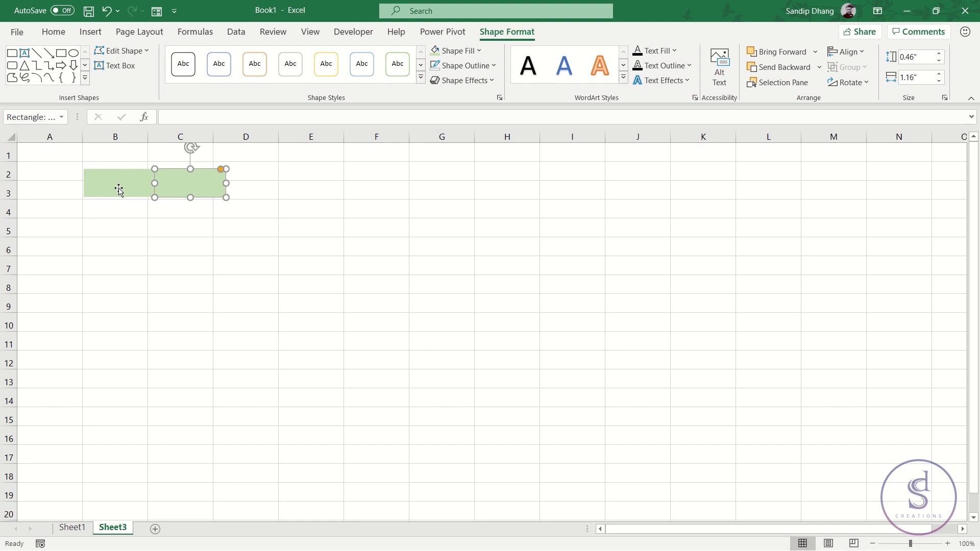
{"action": "left_click", "coordinate": [117, 188]}
{"action": "key", "text": "Down"}
{"action": "key", "text": "Down"}
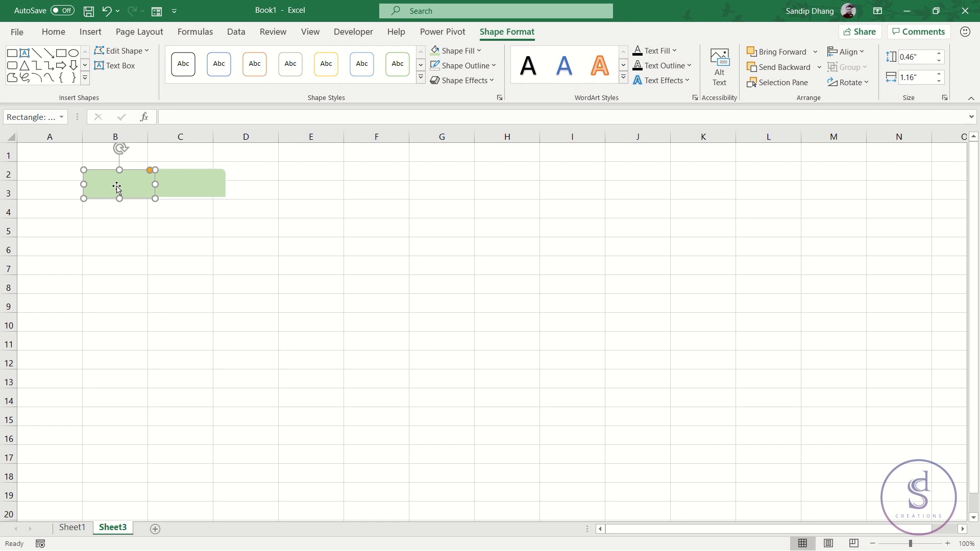
{"action": "left_click", "coordinate": [203, 189]}
{"action": "key", "text": "Down"}
{"action": "key", "text": "Down"}
{"action": "left_click", "coordinate": [227, 199]}
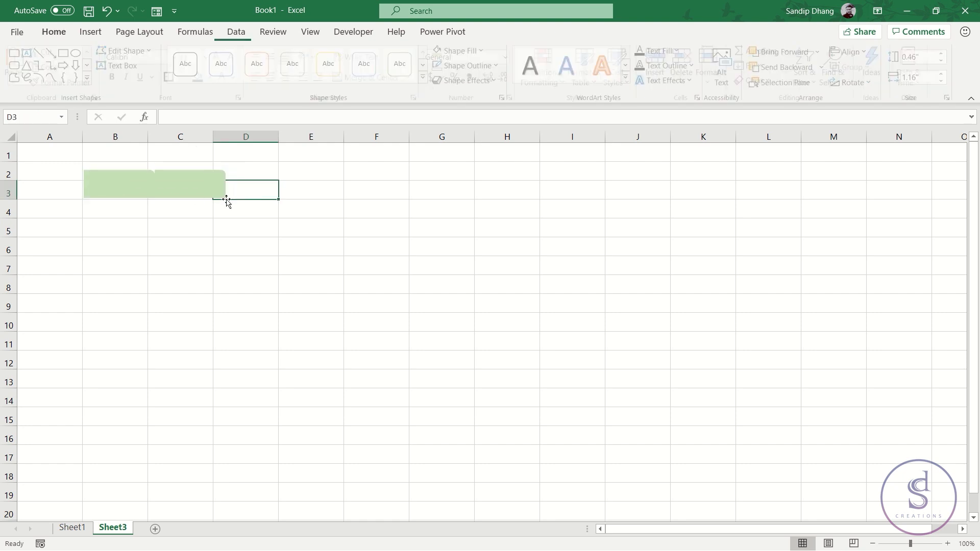
{"action": "left_click", "coordinate": [185, 185]}
{"action": "left_click", "coordinate": [110, 187]}
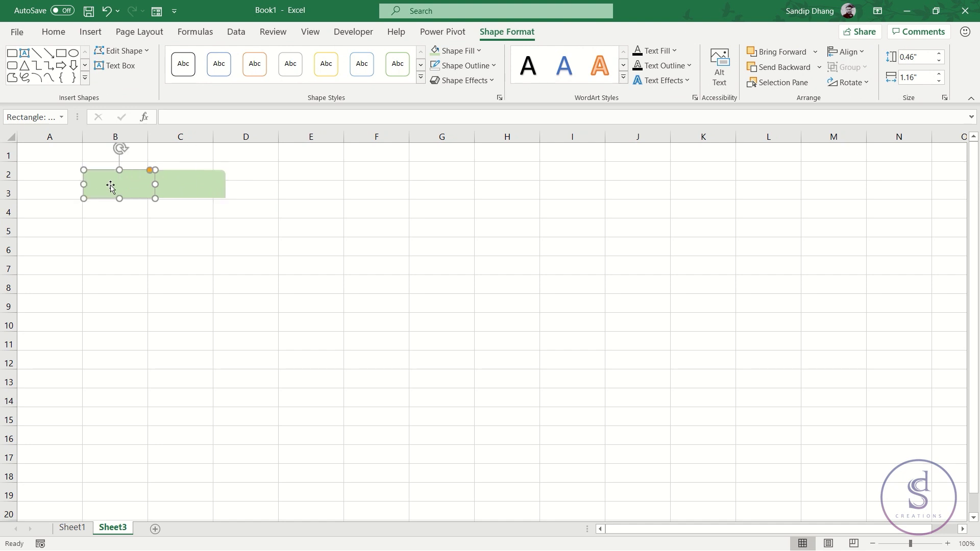
{"action": "left_click", "coordinate": [202, 190], "text": "ctrl"}
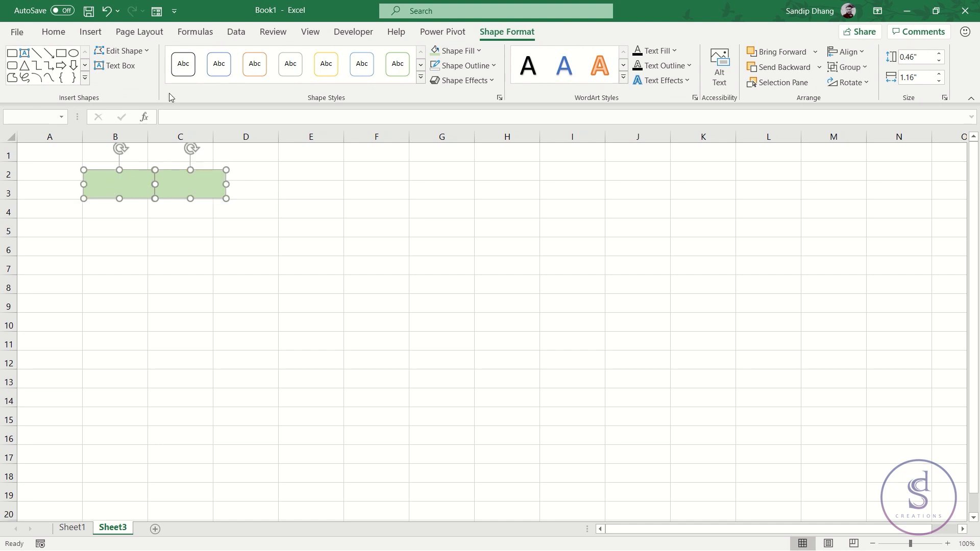
Step: Centre the shape text horizontally and vertically, and label the rectangles 'Tab 1' and 'Tab 2'
{"action": "left_click", "coordinate": [54, 32]}
{"action": "left_click", "coordinate": [275, 77]}
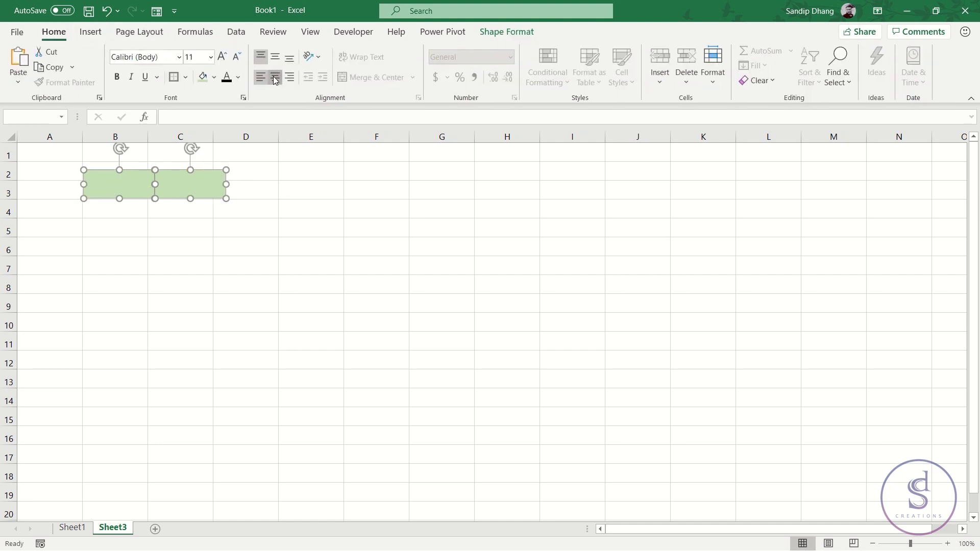
{"action": "left_click", "coordinate": [274, 56]}
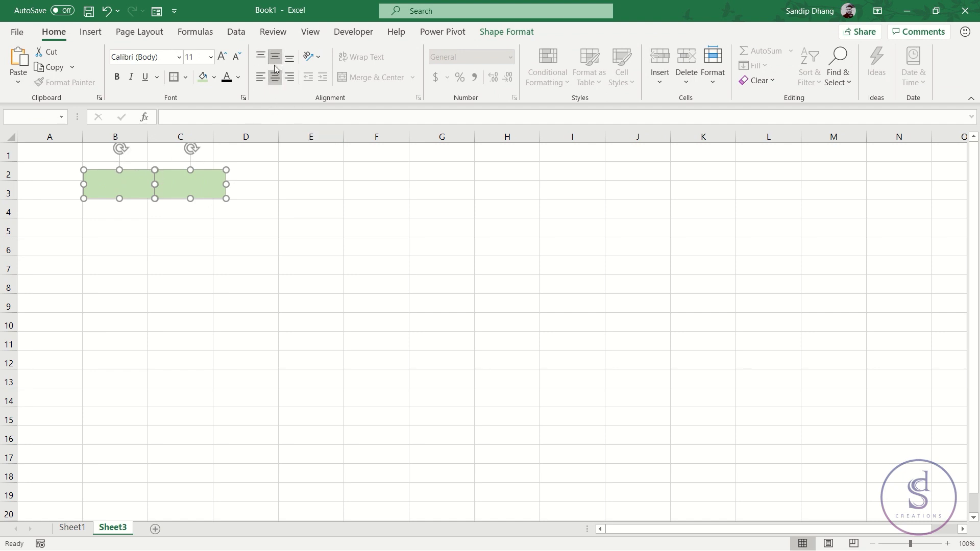
{"action": "left_click", "coordinate": [159, 225]}
{"action": "left_click", "coordinate": [122, 184]}
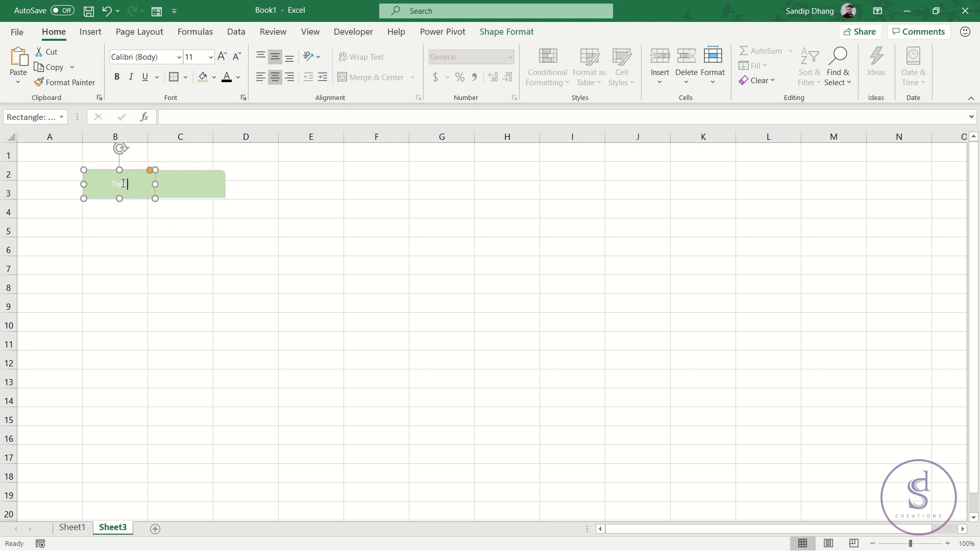
{"action": "left_click", "coordinate": [193, 184]}
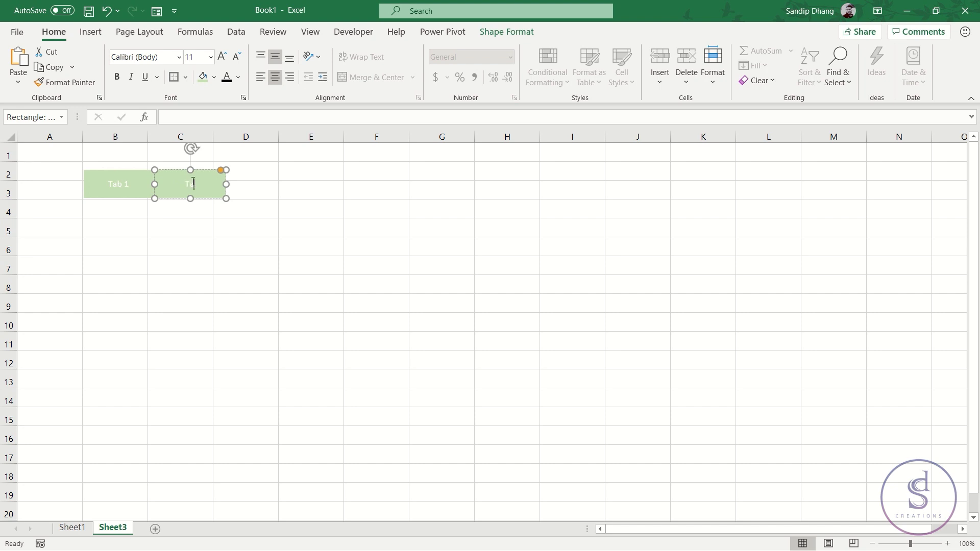
{"action": "left_click", "coordinate": [227, 214]}
Step: Format both tab labels black, bold and enlarged to 16 point
{"action": "left_click", "coordinate": [152, 187]}
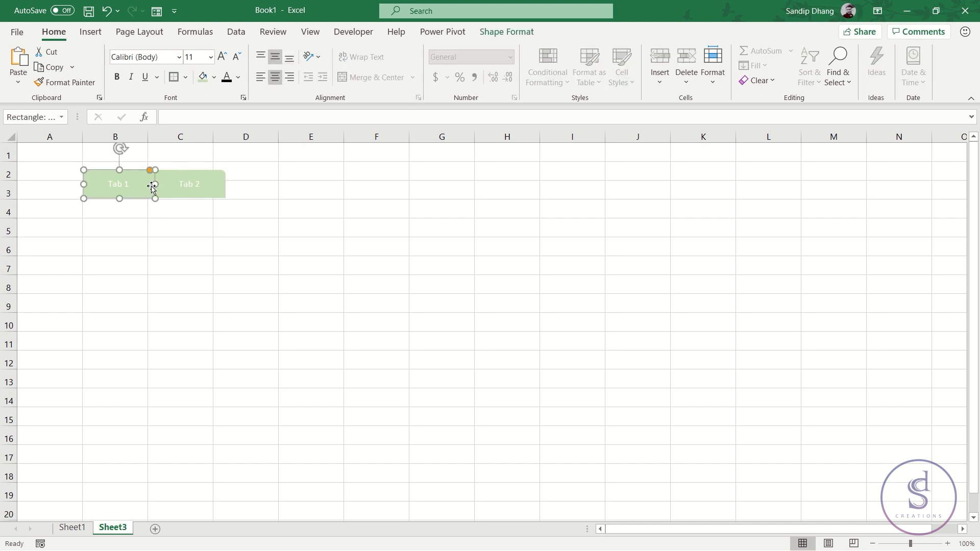
{"action": "left_click", "coordinate": [209, 189], "text": "shift"}
{"action": "left_click", "coordinate": [228, 83]}
{"action": "left_click", "coordinate": [117, 77]}
{"action": "left_click", "coordinate": [220, 60]}
{"action": "left_click", "coordinate": [219, 60]}
{"action": "left_click", "coordinate": [220, 60]}
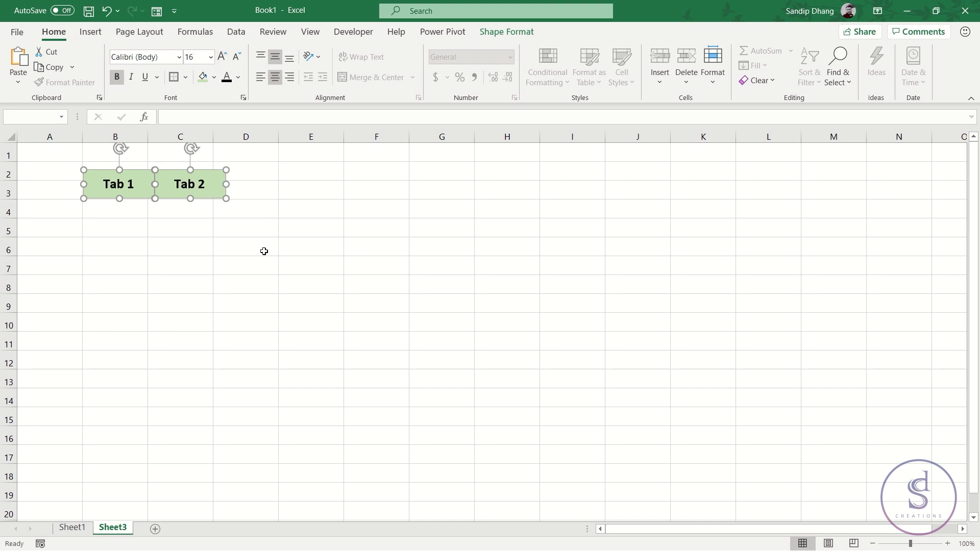
{"action": "left_click", "coordinate": [271, 225]}
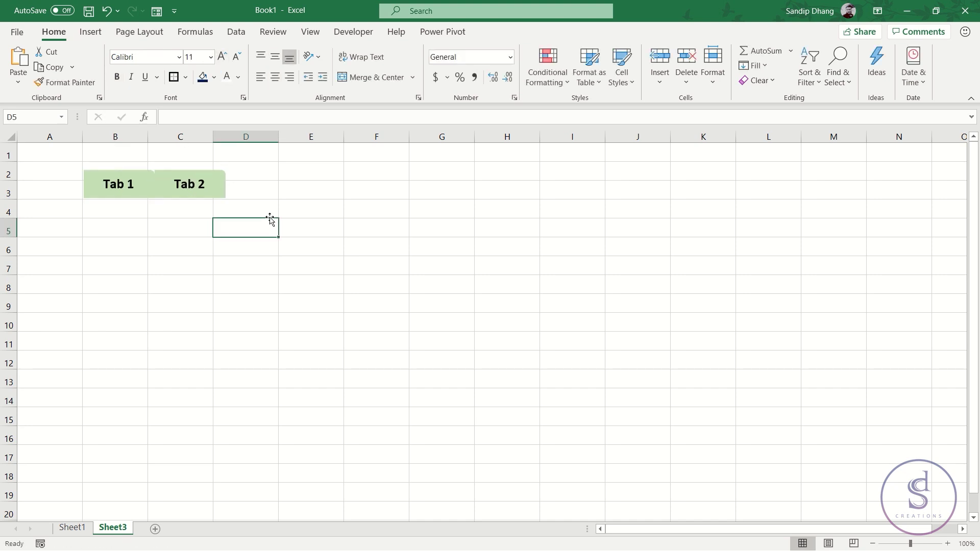
{"action": "left_click", "coordinate": [11, 135]}
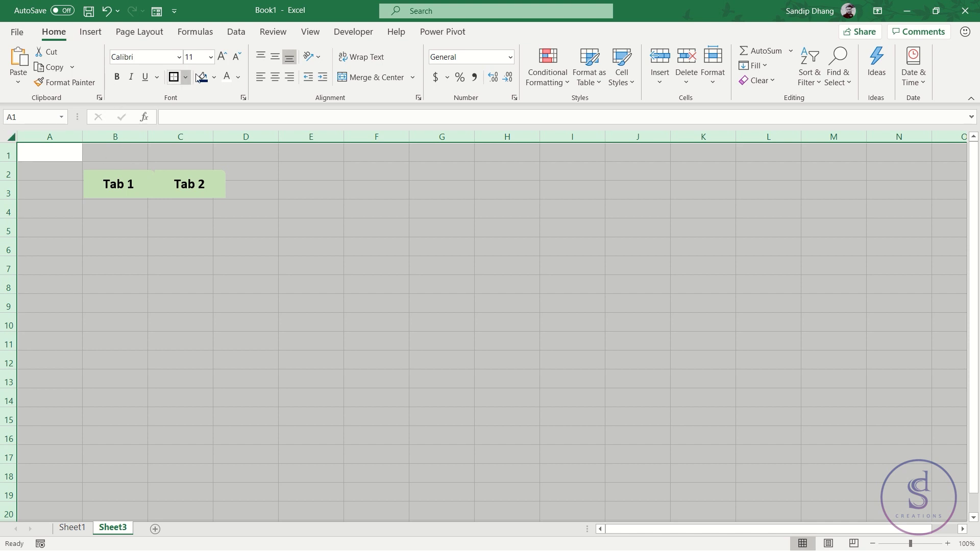
Step: Fill every cell on Sheet3 with light blue
{"action": "left_click", "coordinate": [213, 78]}
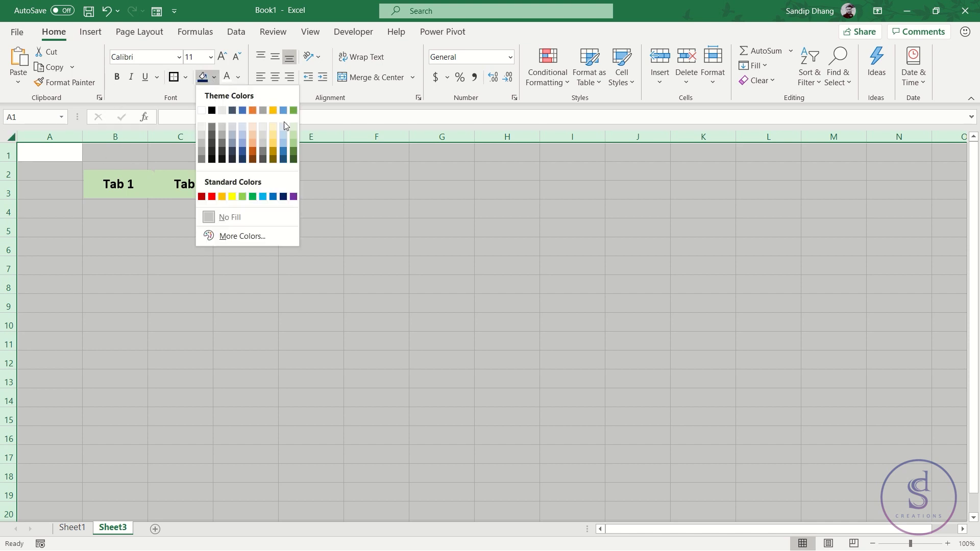
{"action": "left_click", "coordinate": [283, 136]}
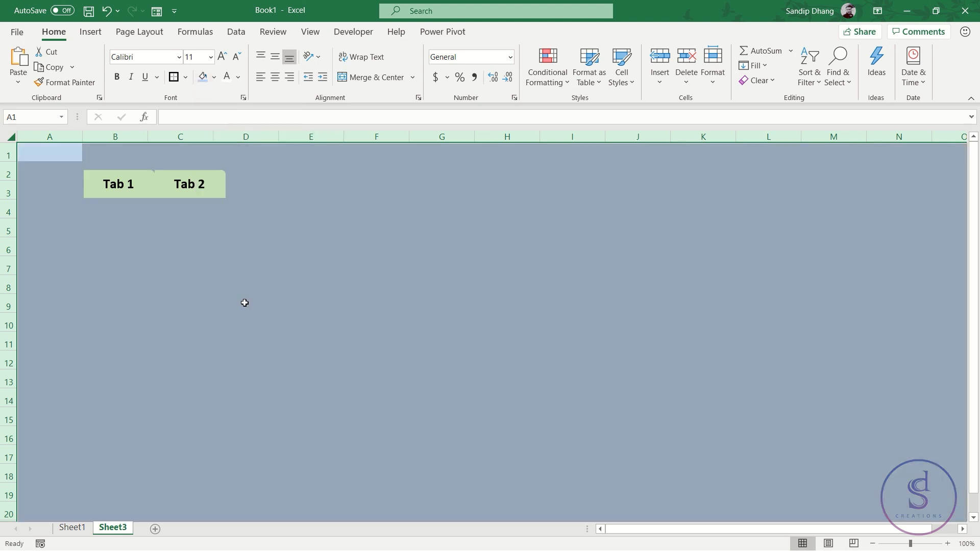
{"action": "left_click", "coordinate": [182, 241]}
Step: Select the panel range B4:M16 below the tabs, matching the panel size on Sheet1
{"action": "left_click", "coordinate": [103, 213]}
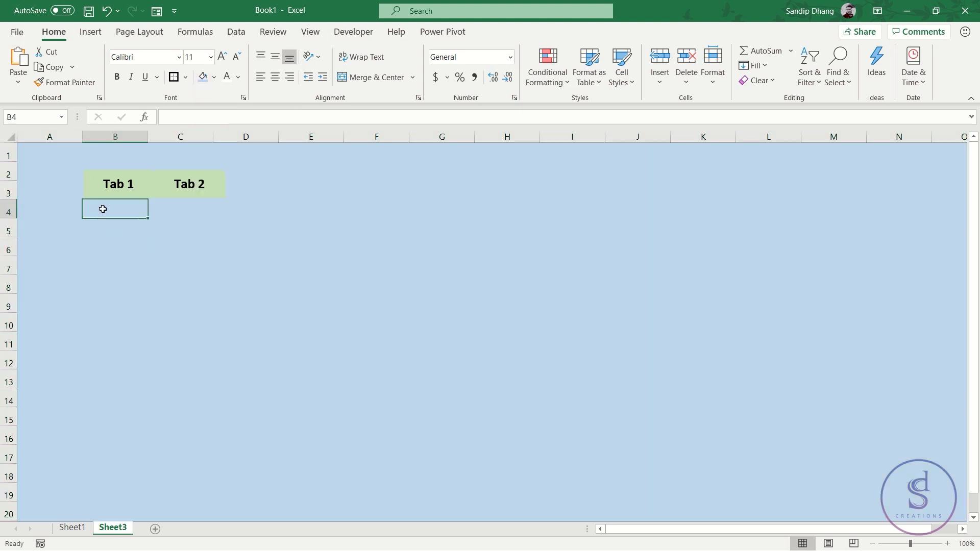
{"action": "left_click_drag", "start_coordinate": [110, 209], "coordinate": [742, 208]}
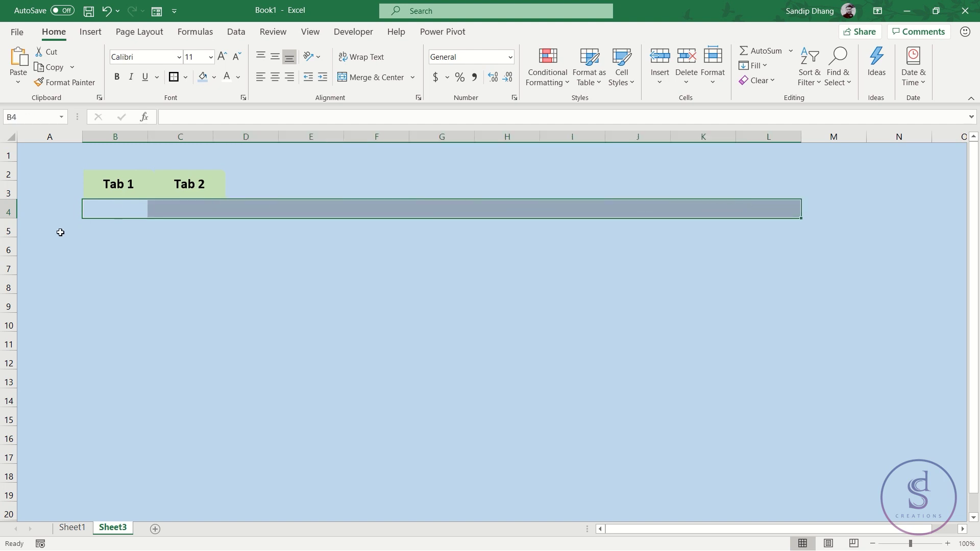
{"action": "left_click_drag", "start_coordinate": [121, 208], "coordinate": [753, 209]}
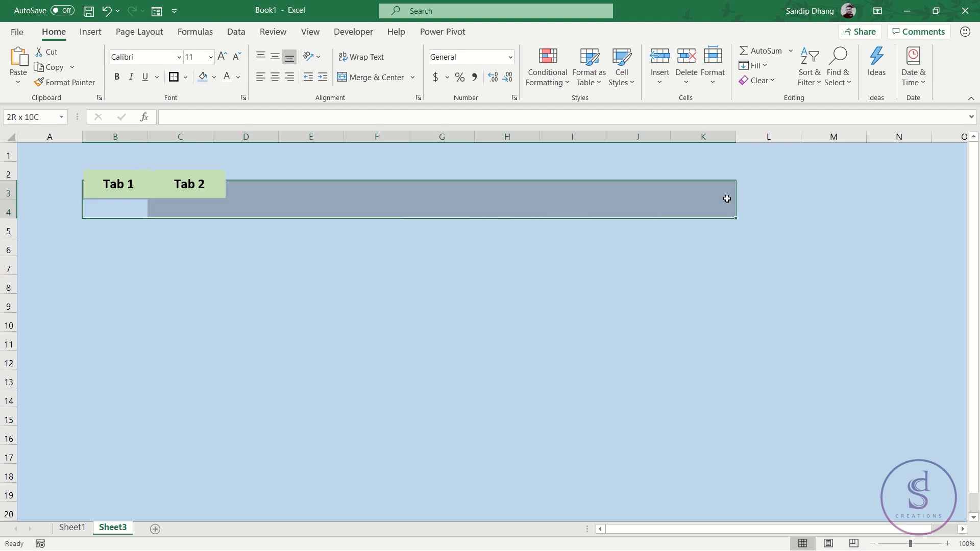
{"action": "left_click_drag", "start_coordinate": [753, 208], "coordinate": [769, 416]}
{"action": "left_click", "coordinate": [72, 529]}
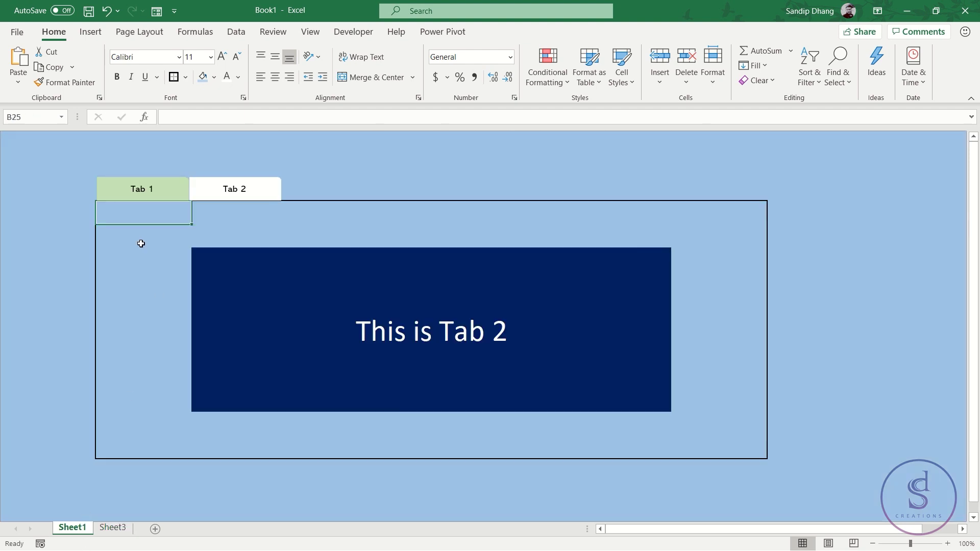
{"action": "left_click_drag", "start_coordinate": [131, 243], "coordinate": [661, 437]}
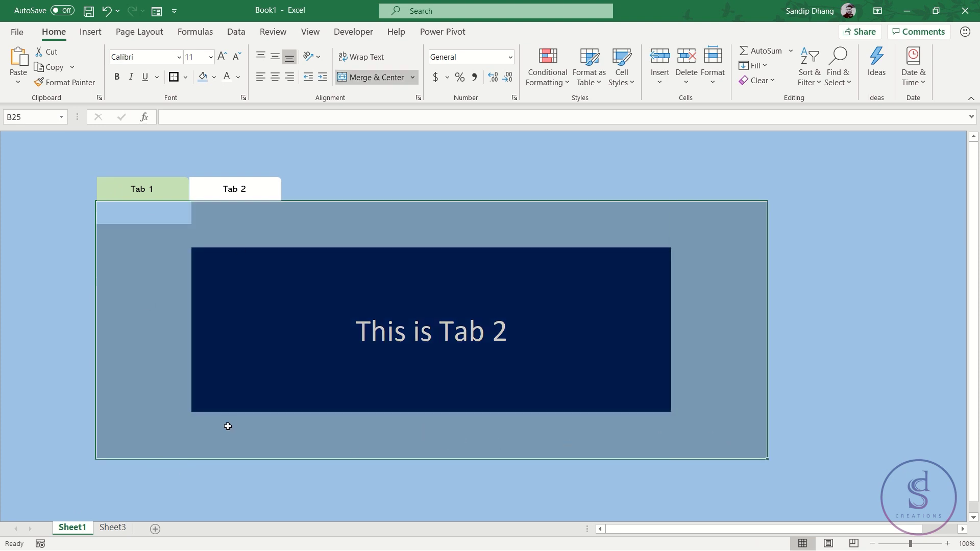
{"action": "left_click", "coordinate": [112, 528]}
{"action": "mouse_move", "coordinate": [126, 213]}
{"action": "left_mouse_down"}
{"action": "mouse_move", "coordinate": [745, 429]}
{"action": "mouse_move", "coordinate": [807, 417]}
{"action": "mouse_move", "coordinate": [820, 437]}
{"action": "left_mouse_up"}
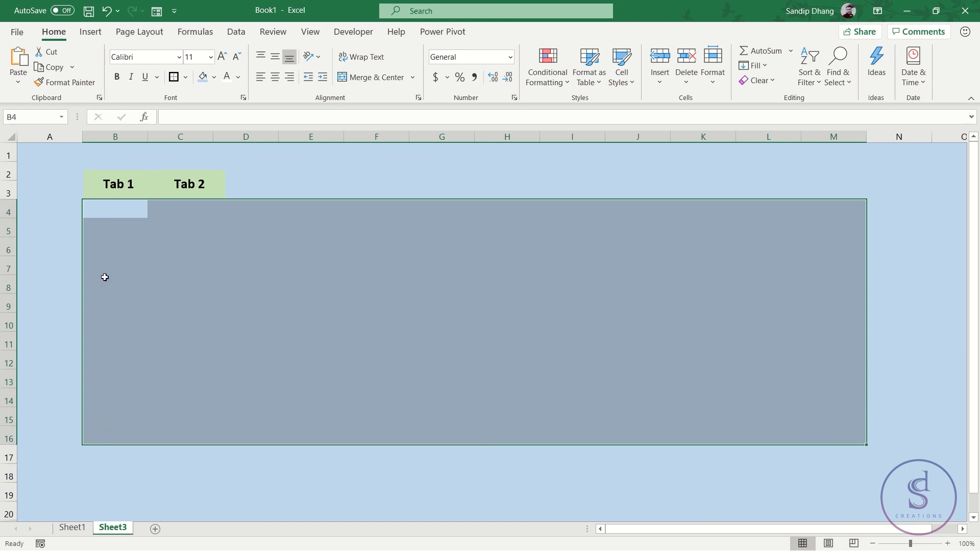
Step: Apply a Thick Outside Border around B4:M16
{"action": "left_click", "coordinate": [185, 77]}
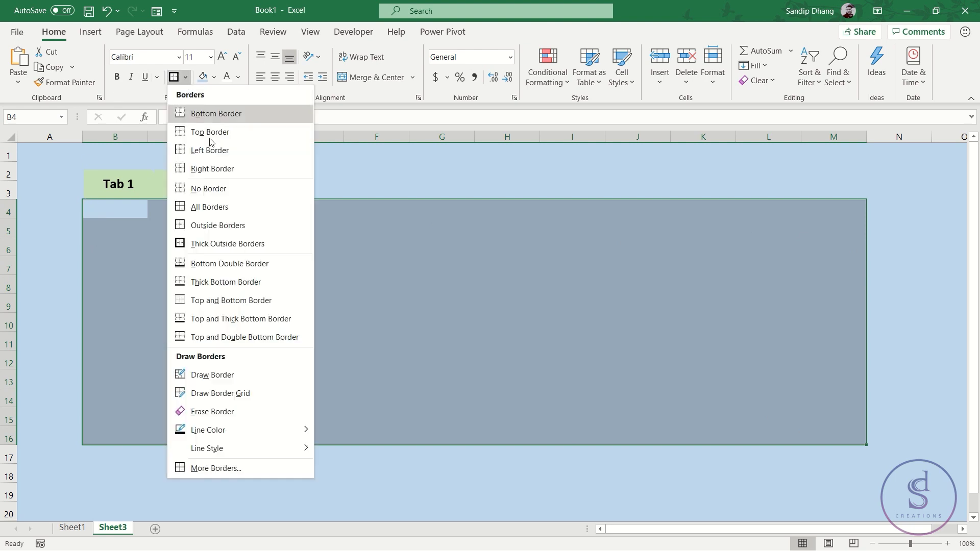
{"action": "left_click", "coordinate": [225, 244]}
{"action": "left_click", "coordinate": [419, 306]}
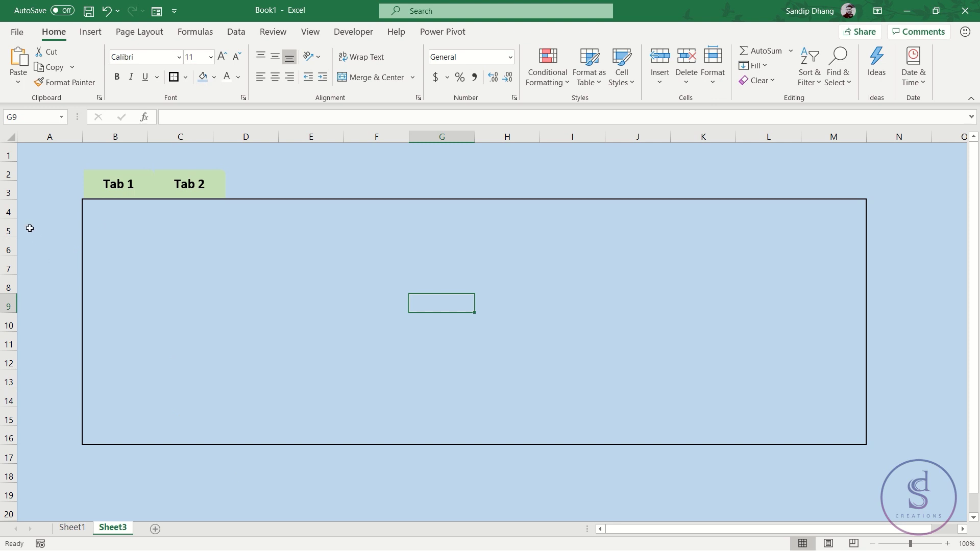
Step: Select rows 4–16, then start reselecting the panel from B4
{"action": "left_click_drag", "start_coordinate": [7, 212], "coordinate": [3, 436]}
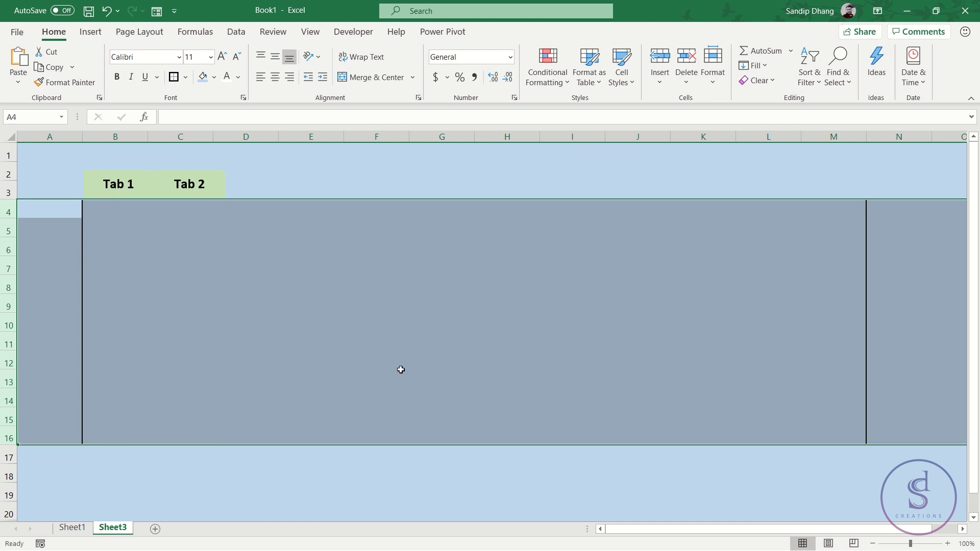
{"action": "left_click", "coordinate": [113, 207]}
{"action": "left_click_drag", "start_coordinate": [117, 211], "coordinate": [265, 209]}
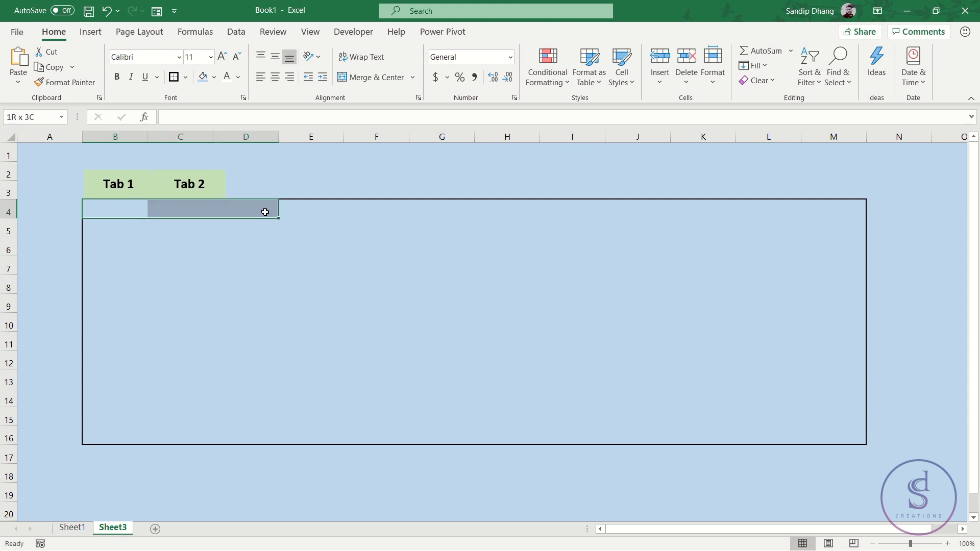
Step: Copy the bordered panel range B4:M16
{"action": "left_click", "coordinate": [103, 212]}
{"action": "mouse_move", "coordinate": [95, 211]}
{"action": "left_mouse_down"}
{"action": "mouse_move", "coordinate": [853, 401]}
{"action": "mouse_move", "coordinate": [855, 432]}
{"action": "left_mouse_up"}
{"action": "key", "text": "ctrl+c"}
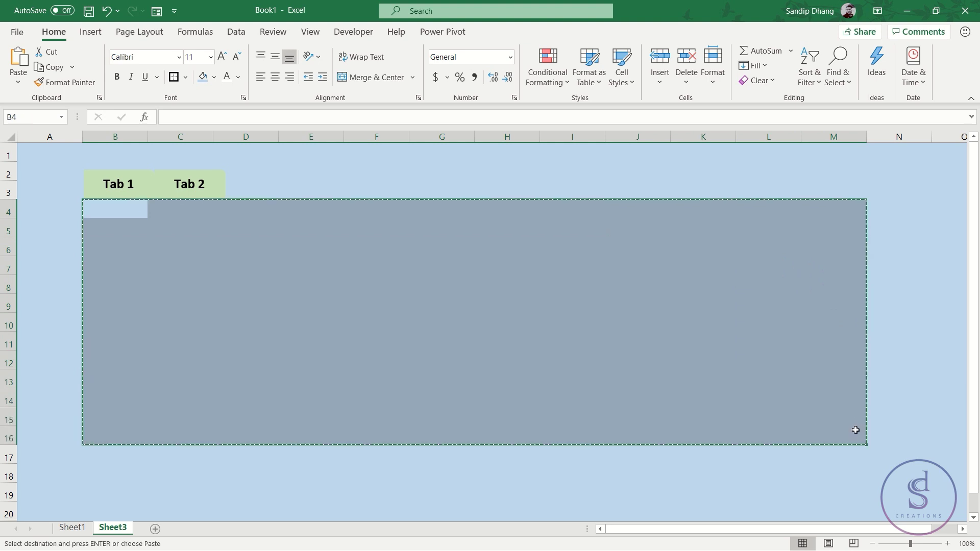
Step: Paste the copied panel at cell B25
{"action": "scroll", "coordinate": [102, 394], "scroll_direction": "down", "scroll_amount": 2}
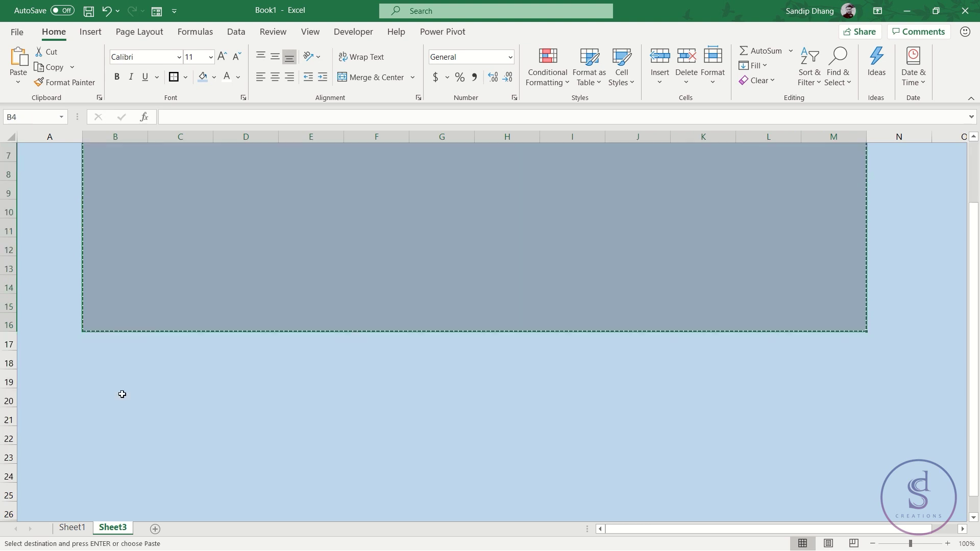
{"action": "scroll", "coordinate": [95, 439], "scroll_direction": "down", "scroll_amount": 1}
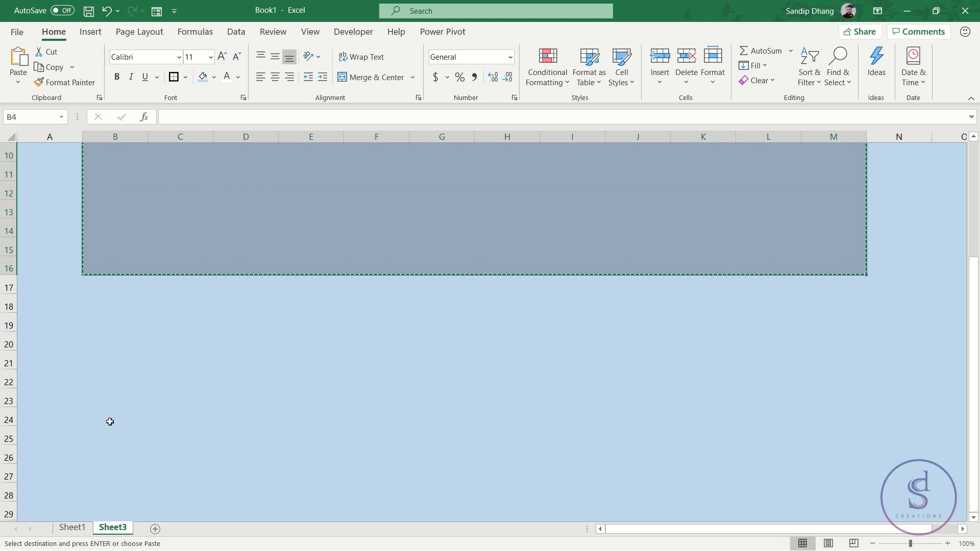
{"action": "left_click", "coordinate": [111, 431]}
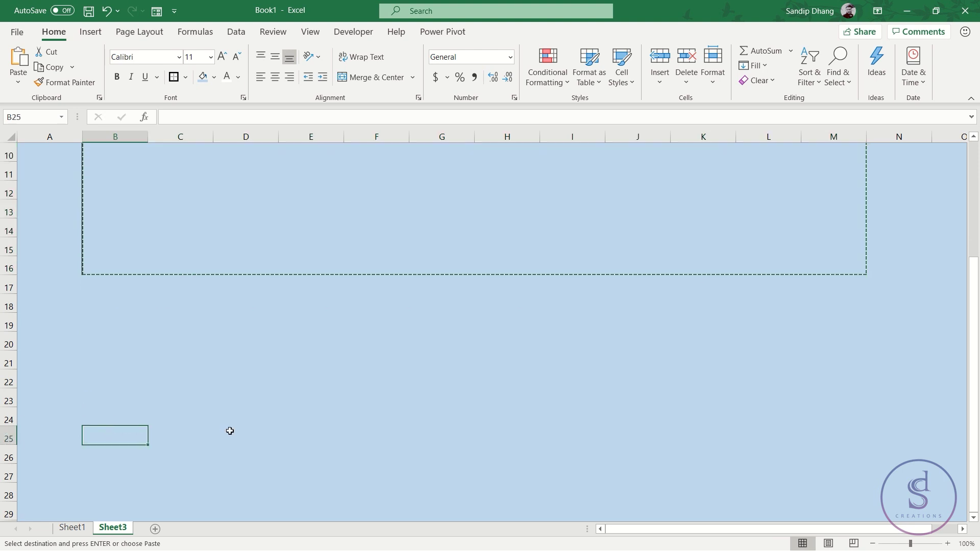
{"action": "key", "text": "ctrl+v"}
{"action": "left_click", "coordinate": [350, 457]}
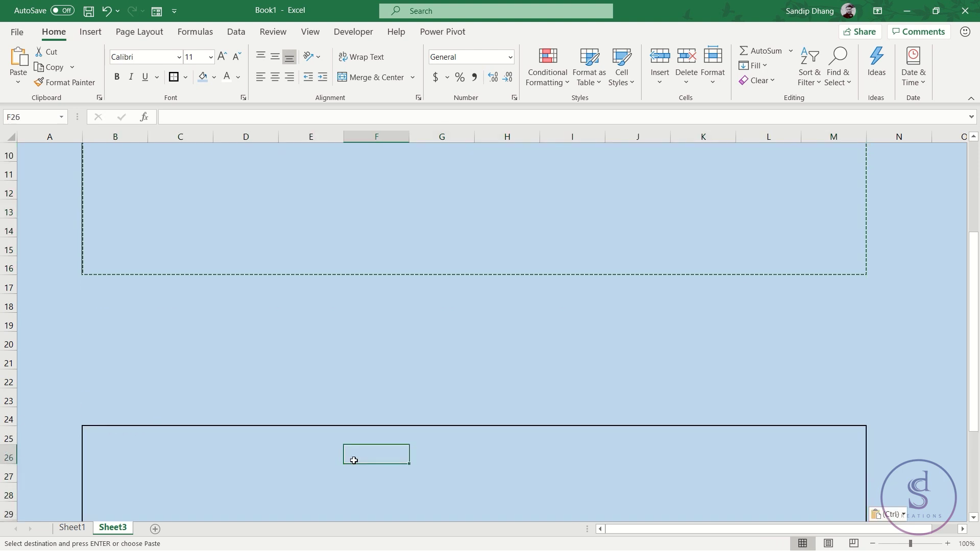
Step: Scroll back to the top panel and clear the copy marquee
{"action": "scroll", "coordinate": [573, 462], "scroll_direction": "down", "scroll_amount": 2}
{"action": "scroll", "coordinate": [573, 462], "scroll_direction": "down", "scroll_amount": 2}
{"action": "scroll", "coordinate": [471, 338], "scroll_direction": "up", "scroll_amount": 3}
{"action": "scroll", "coordinate": [471, 338], "scroll_direction": "up", "scroll_amount": 4}
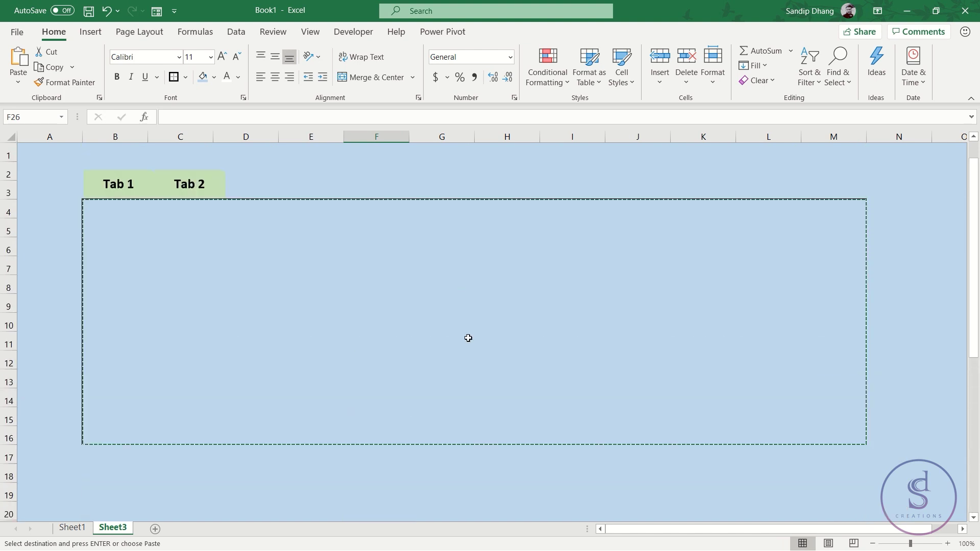
{"action": "left_click", "coordinate": [350, 317]}
{"action": "key", "text": "Escape"}
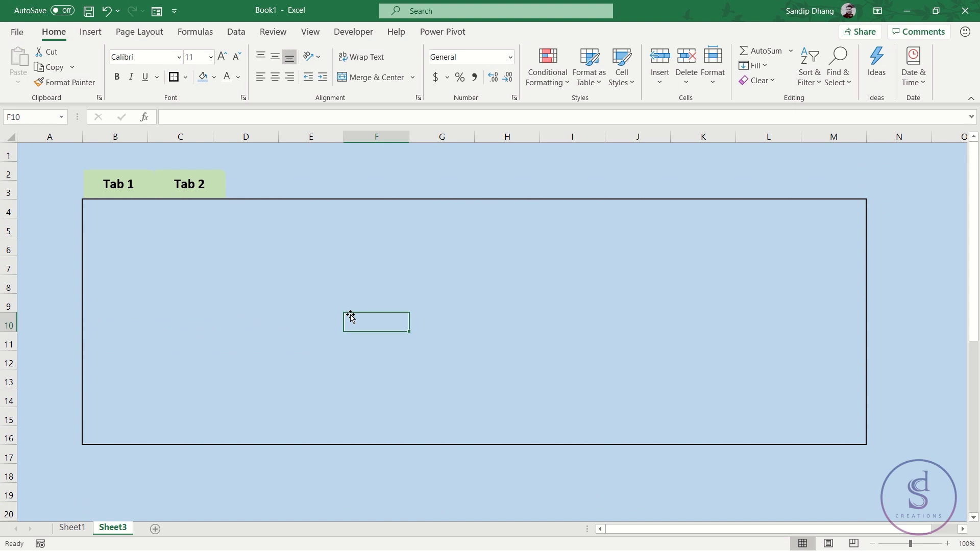
Step: Select the whole panel B4:M16 and check the row-6 cells to locate the inner area
{"action": "left_click_drag", "start_coordinate": [174, 257], "coordinate": [753, 370]}
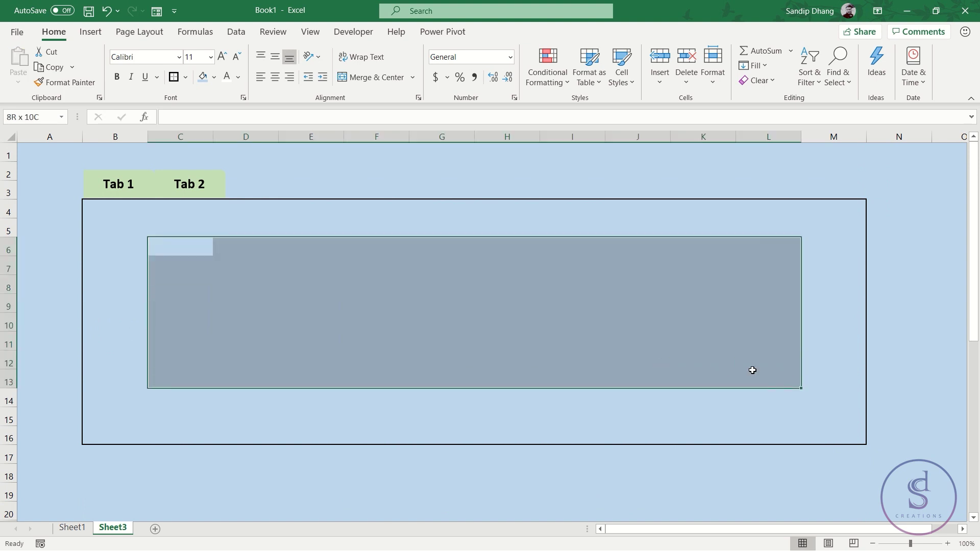
{"action": "left_click_drag", "start_coordinate": [114, 212], "coordinate": [797, 274]}
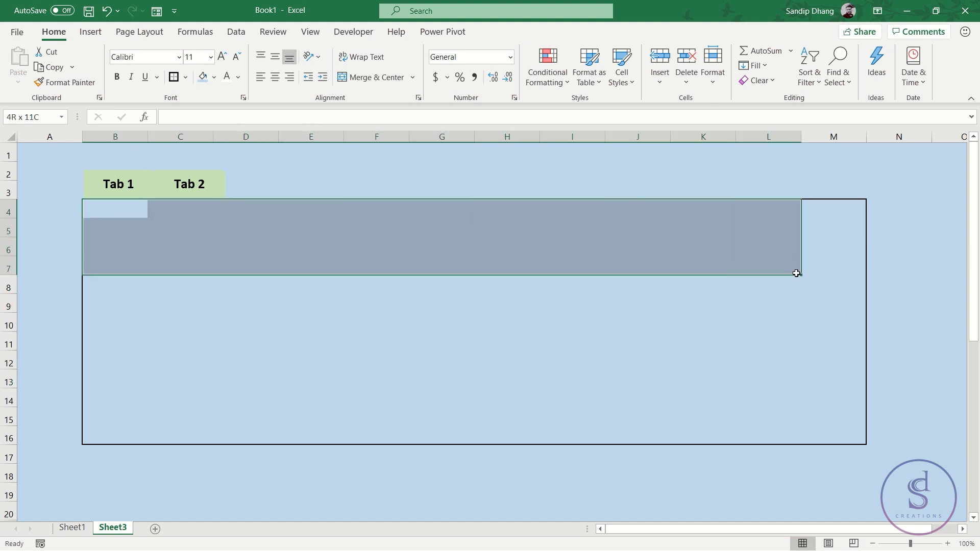
{"action": "left_click_drag", "start_coordinate": [796, 273], "coordinate": [836, 431]}
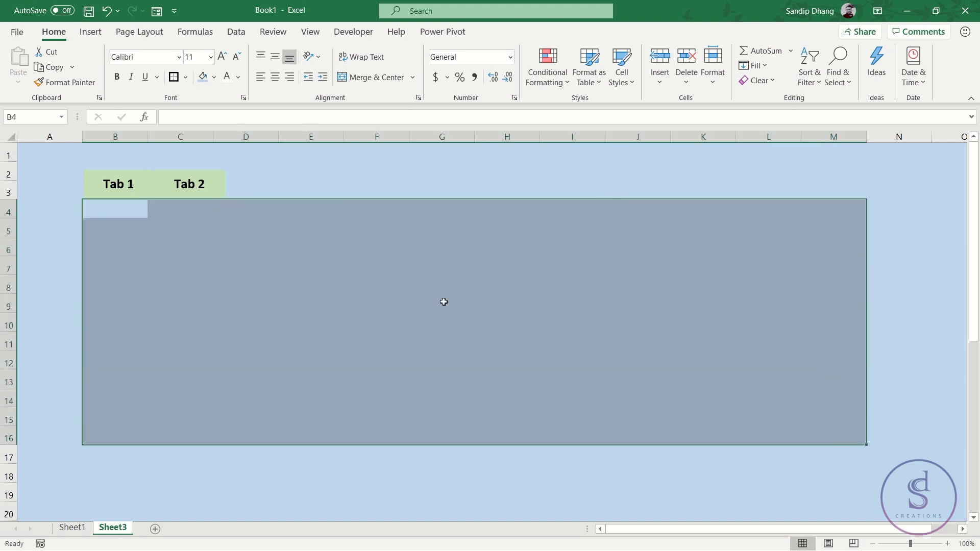
{"action": "left_click", "coordinate": [145, 253]}
{"action": "left_click", "coordinate": [179, 246]}
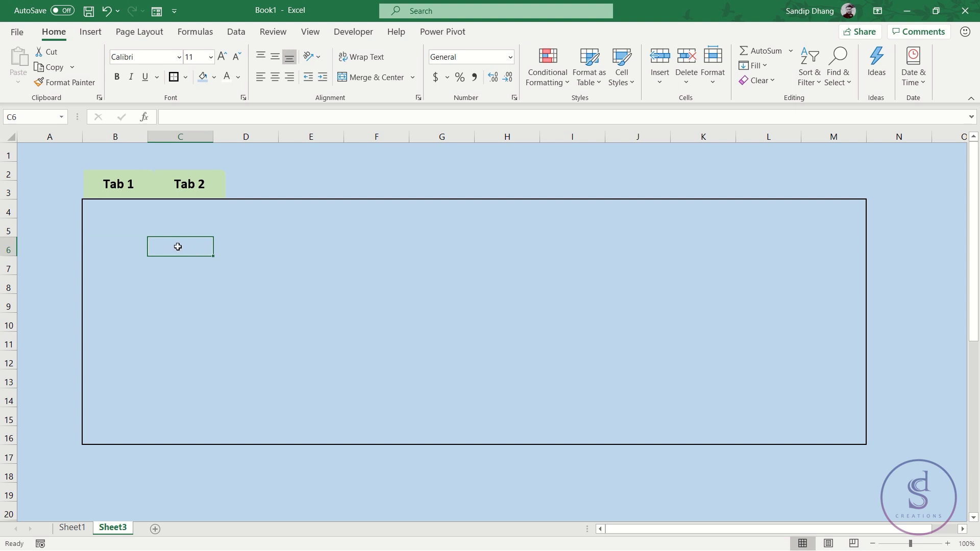
{"action": "left_click", "coordinate": [238, 242]}
{"action": "left_click", "coordinate": [326, 249]}
{"action": "left_click", "coordinate": [416, 251]}
{"action": "left_click", "coordinate": [508, 254]}
{"action": "left_click", "coordinate": [583, 247]}
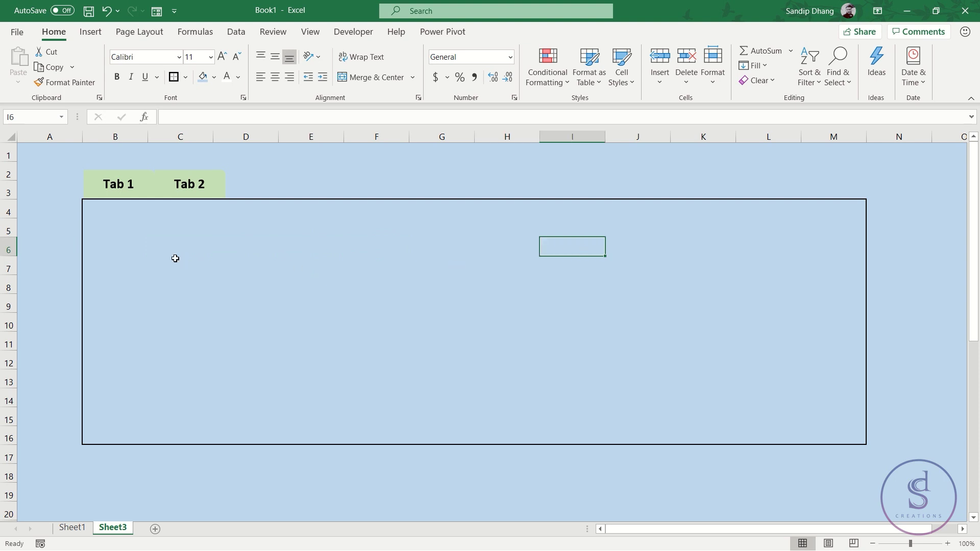
Step: Merge and centre cells C6:L14 and raise their font size to 12
{"action": "mouse_move", "coordinate": [177, 247]}
{"action": "left_mouse_down"}
{"action": "mouse_move", "coordinate": [684, 240]}
{"action": "mouse_move", "coordinate": [688, 272]}
{"action": "left_mouse_up"}
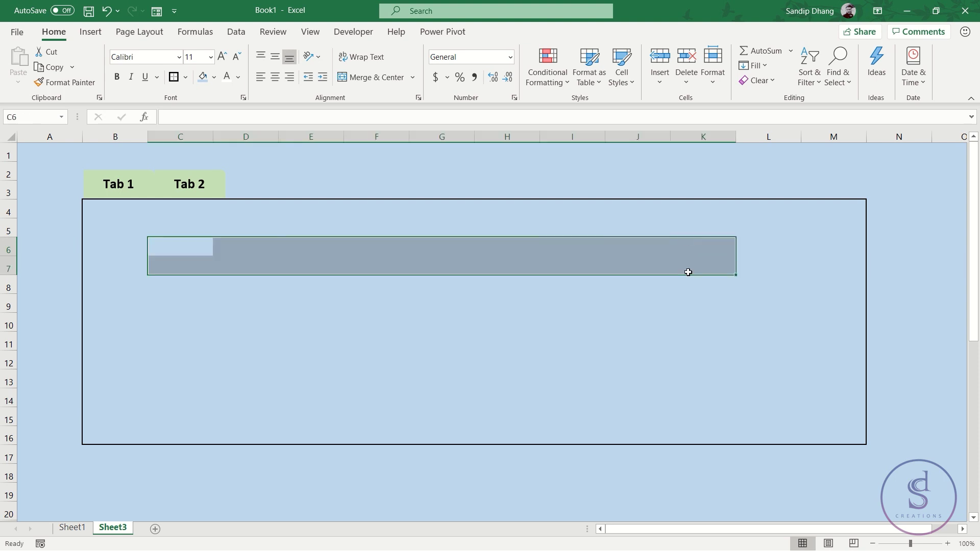
{"action": "left_click_drag", "start_coordinate": [171, 247], "coordinate": [768, 372]}
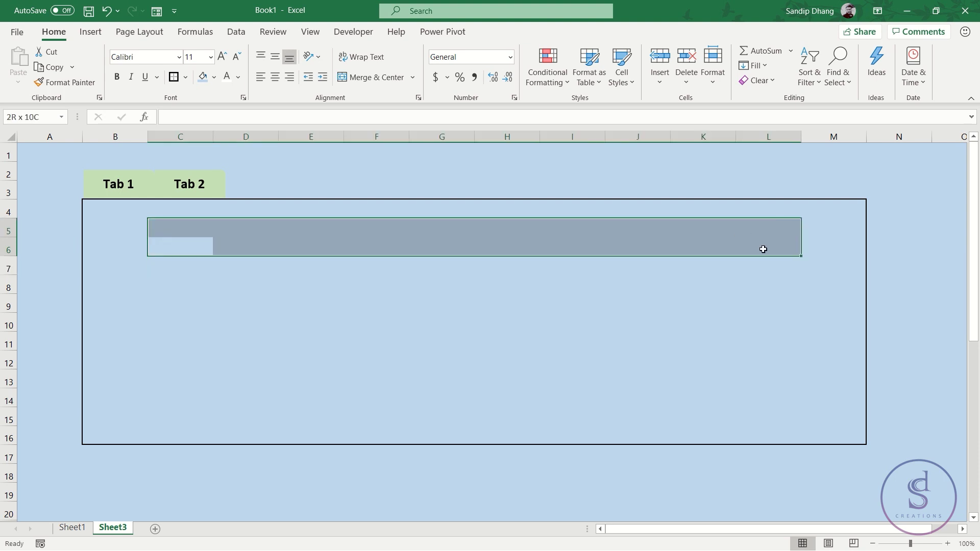
{"action": "left_click_drag", "start_coordinate": [767, 384], "coordinate": [767, 393]}
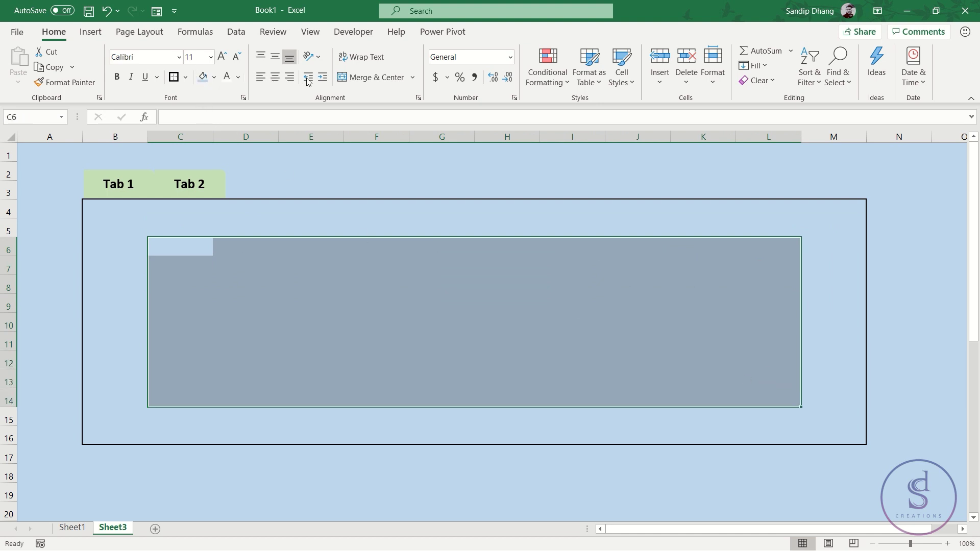
{"action": "left_click", "coordinate": [379, 78]}
{"action": "left_click", "coordinate": [222, 57]}
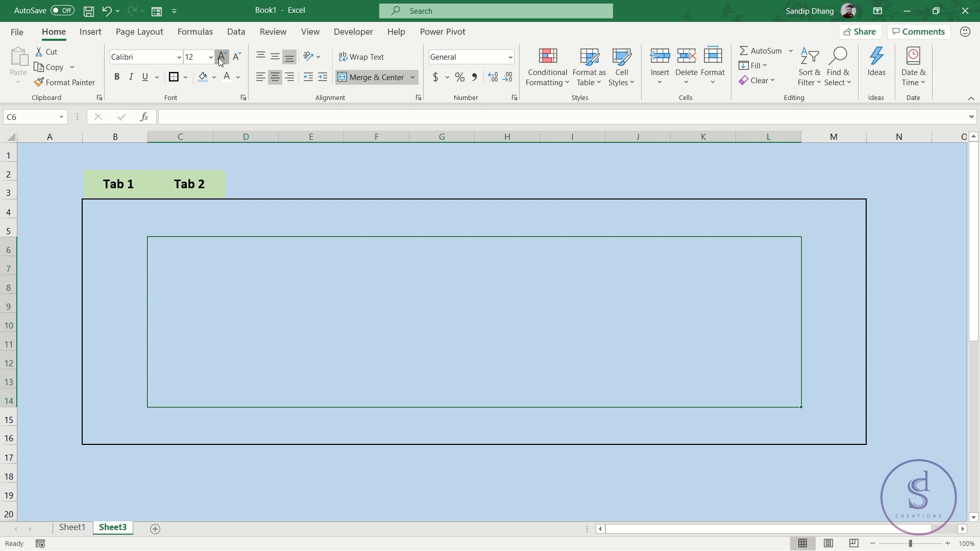
Step: Enter 'Tab 1' in the merged top-panel cell, middle-aligned at 72-point size
{"action": "left_click", "coordinate": [221, 58]}
{"action": "type", "text": "Tab 1"}
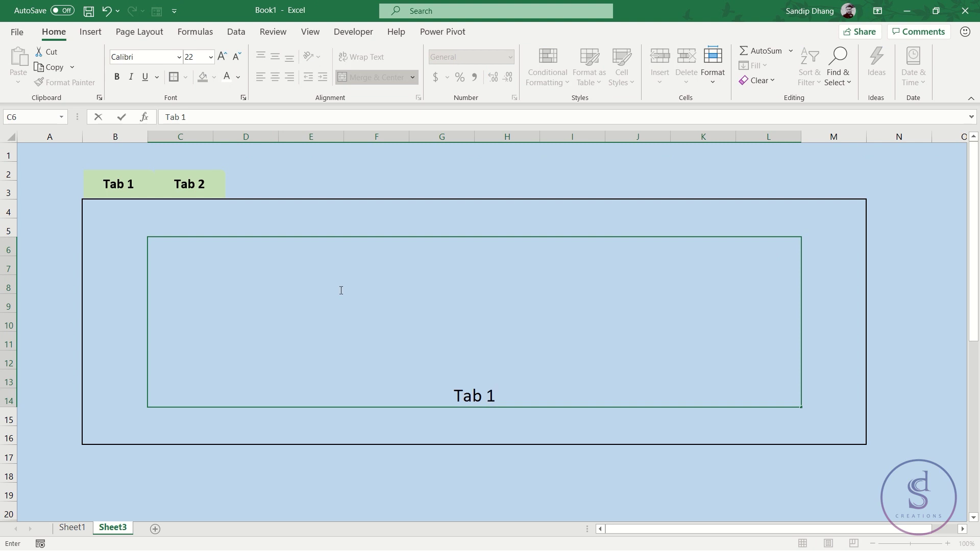
{"action": "left_click", "coordinate": [474, 435]}
{"action": "left_click", "coordinate": [486, 337]}
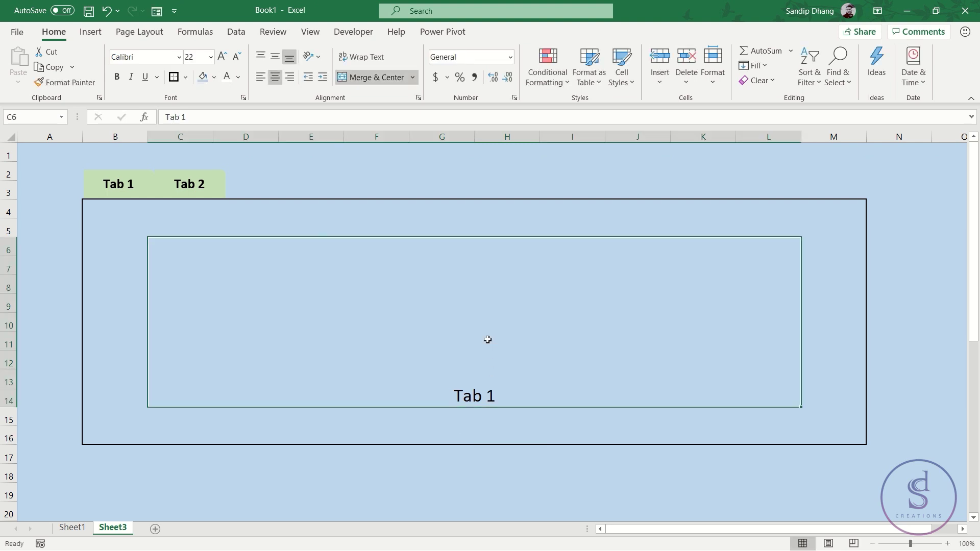
{"action": "left_click", "coordinate": [275, 57]}
{"action": "left_click", "coordinate": [222, 56]}
{"action": "left_click", "coordinate": [222, 57]}
{"action": "left_click", "coordinate": [222, 56]}
{"action": "left_click", "coordinate": [222, 57]}
{"action": "left_click", "coordinate": [222, 57]}
{"action": "left_click", "coordinate": [222, 57]}
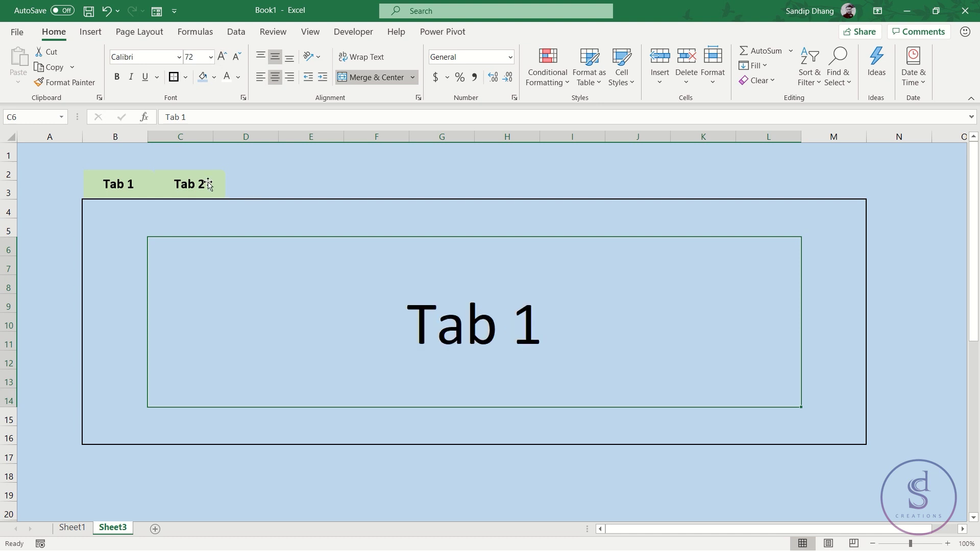
{"action": "scroll", "coordinate": [257, 298], "scroll_direction": "down", "scroll_amount": 2}
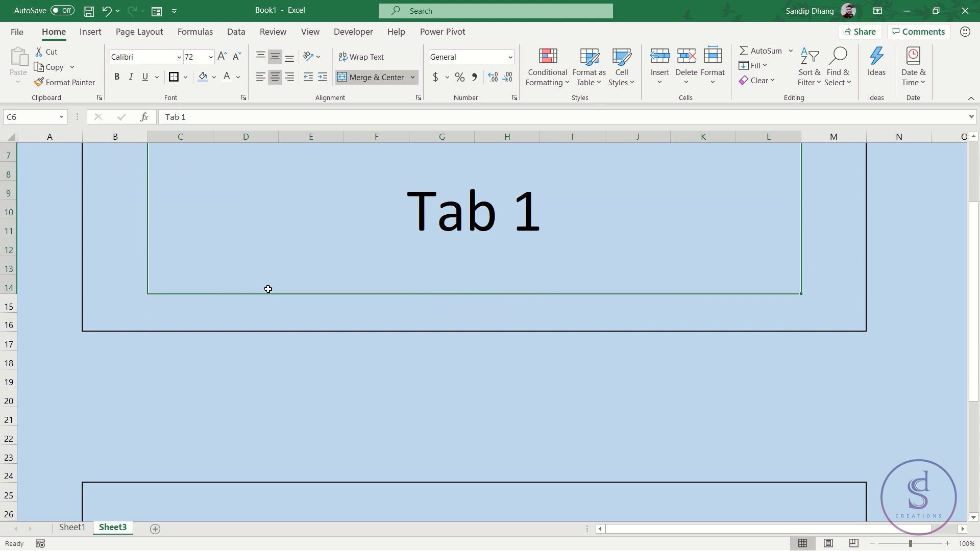
Step: Copy the merged Tab 1 label and paste it into cell C28 of the lower panel
{"action": "key", "text": "ctrl+c"}
{"action": "scroll", "coordinate": [265, 339], "scroll_direction": "down", "scroll_amount": 3}
{"action": "scroll", "coordinate": [173, 339], "scroll_direction": "down", "scroll_amount": 1}
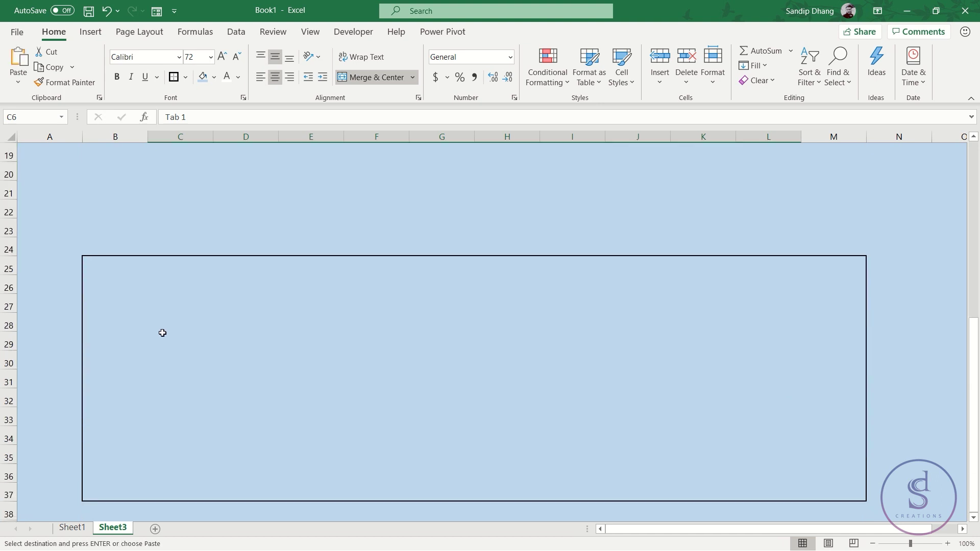
{"action": "left_click", "coordinate": [154, 316]}
{"action": "key", "text": "ctrl+v"}
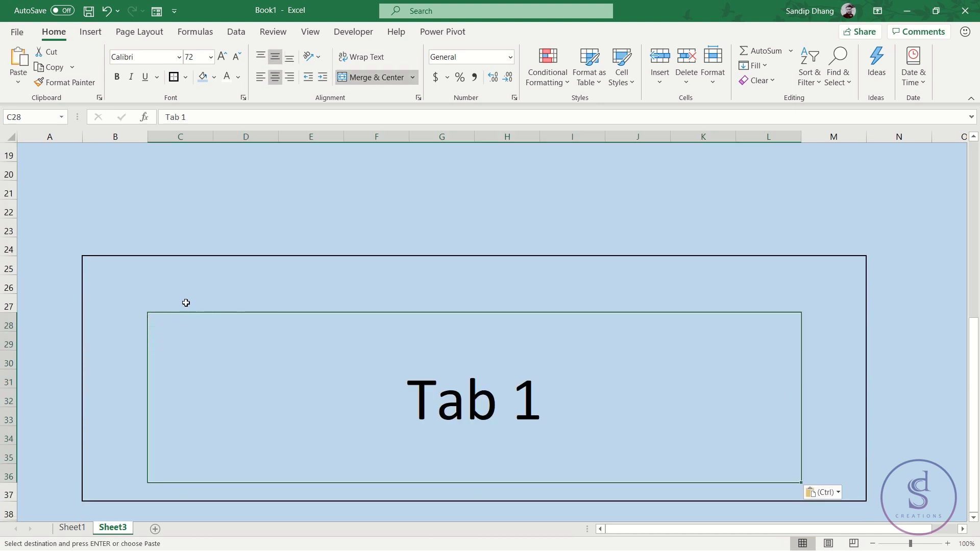
Step: Edit the pasted label so it reads 'Tab 2'
{"action": "double_click", "coordinate": [559, 403]}
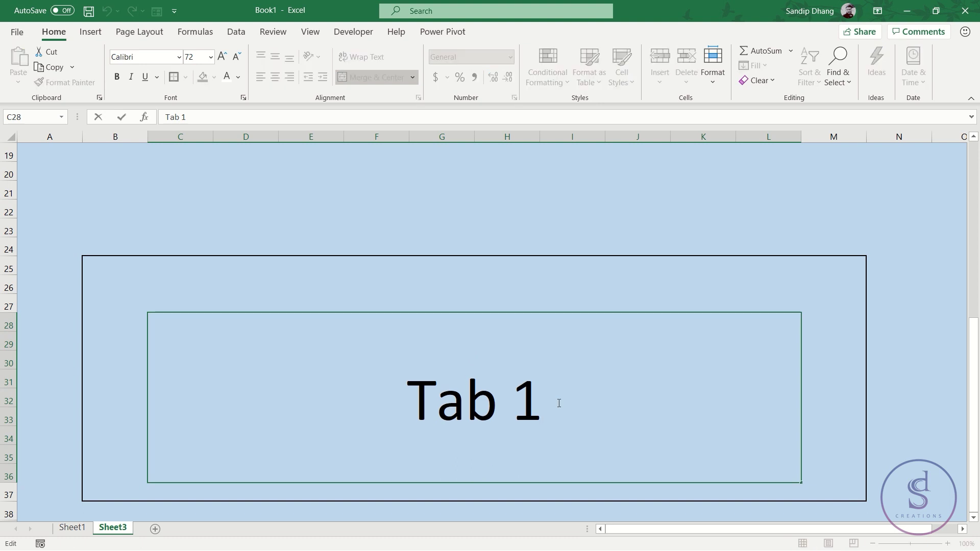
{"action": "key", "text": "BackSpace"}
{"action": "type", "text": "2"}
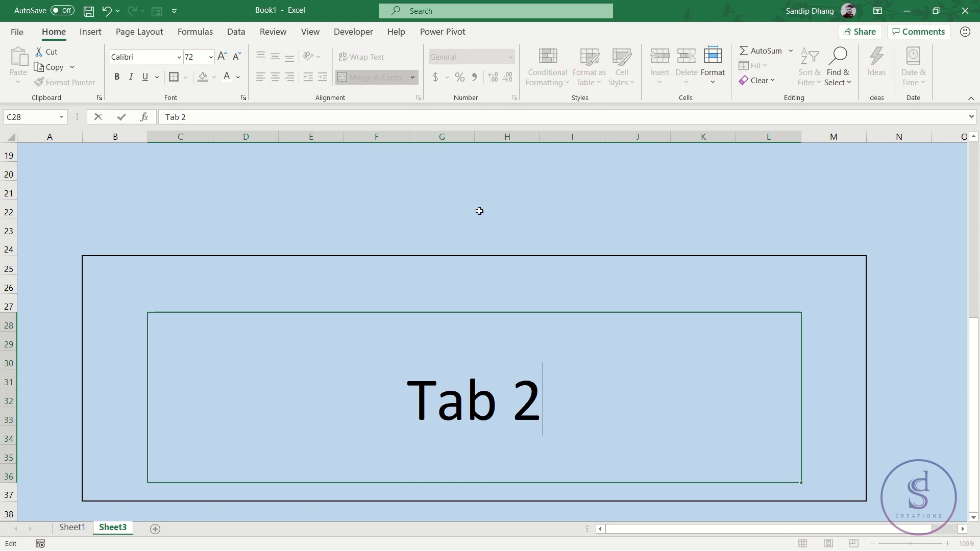
{"action": "left_click", "coordinate": [477, 209]}
{"action": "scroll", "coordinate": [457, 271], "scroll_direction": "up", "scroll_amount": 4}
{"action": "scroll", "coordinate": [461, 268], "scroll_direction": "up", "scroll_amount": 2}
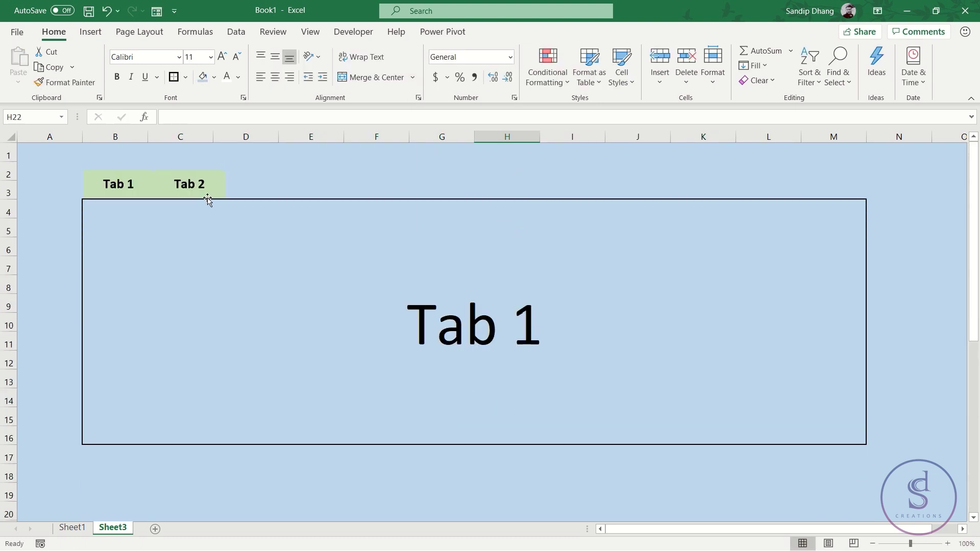
{"action": "left_click", "coordinate": [140, 181]}
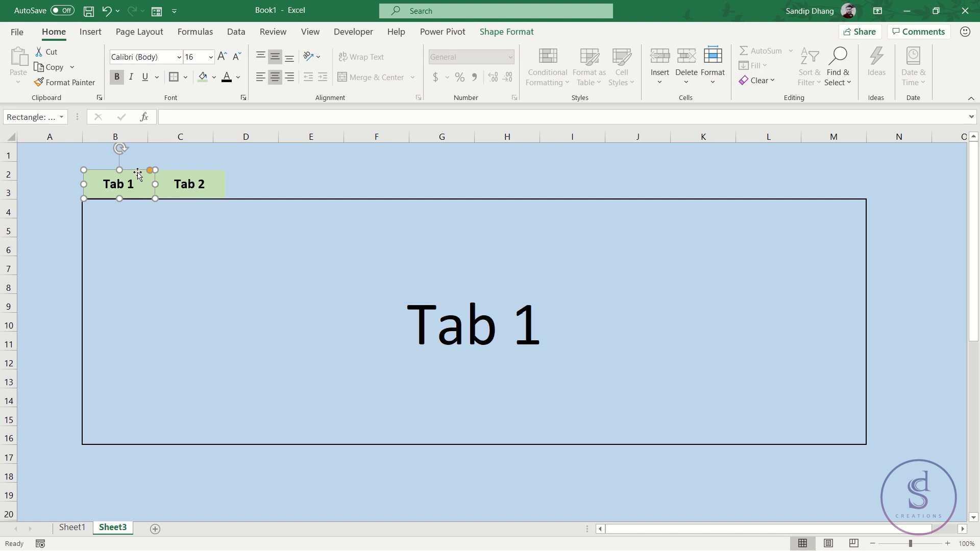
{"action": "left_click", "coordinate": [502, 33]}
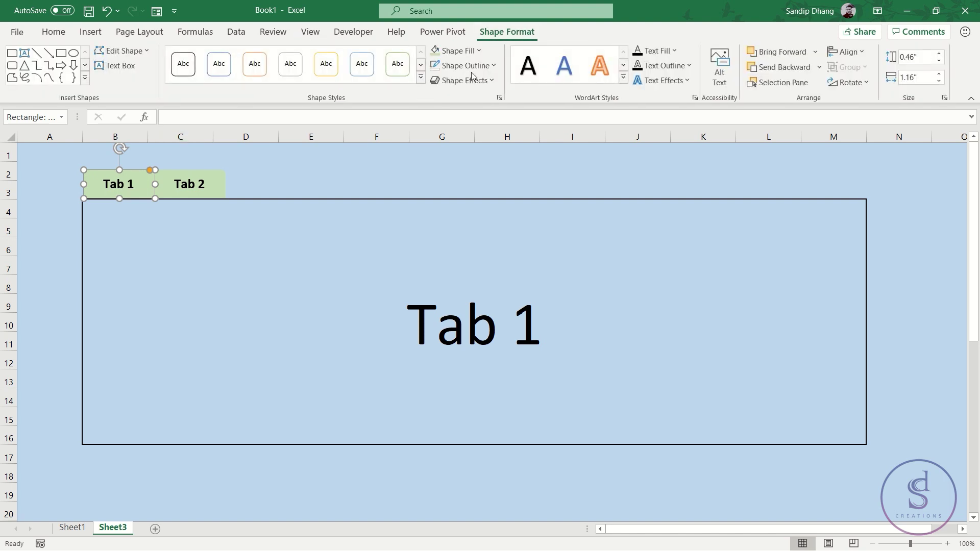
{"action": "left_click", "coordinate": [480, 50]}
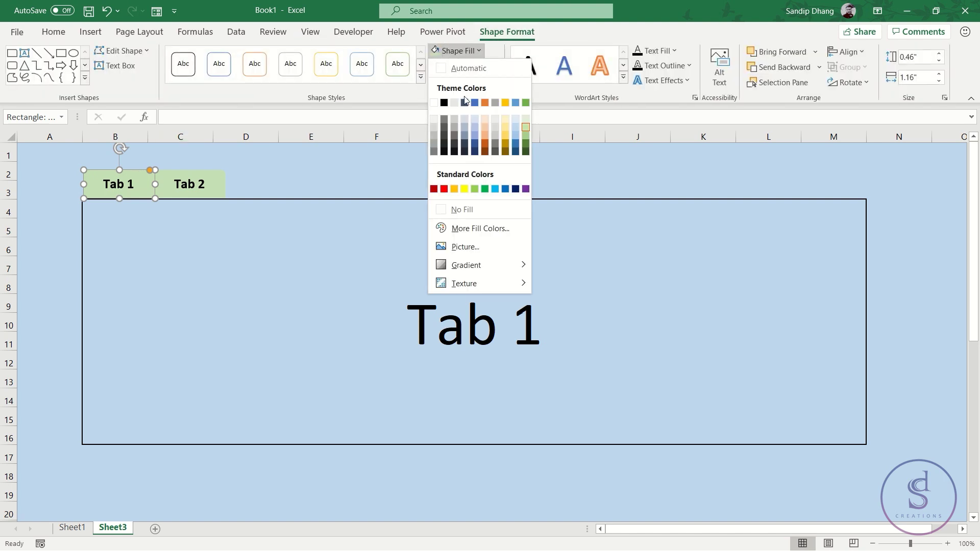
{"action": "left_click", "coordinate": [434, 103]}
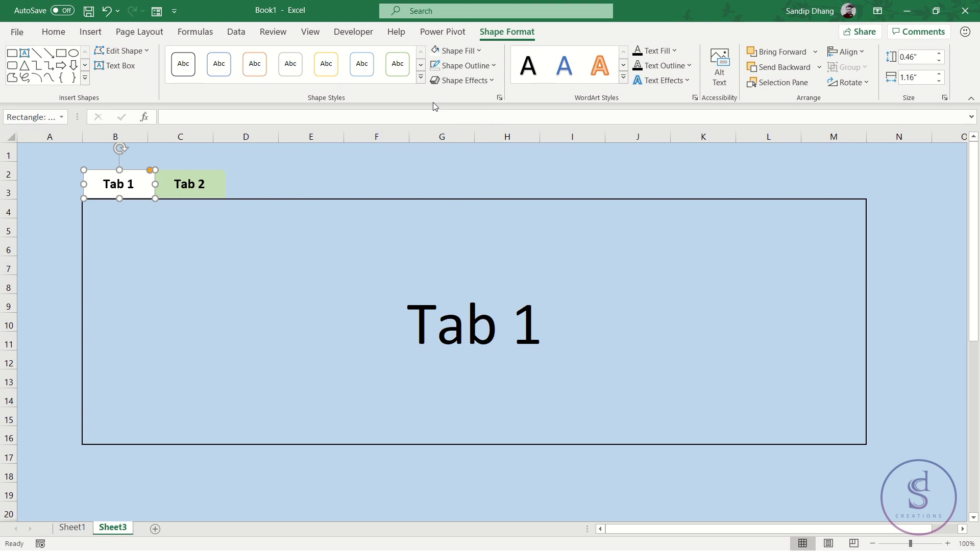
{"action": "left_click", "coordinate": [122, 216]}
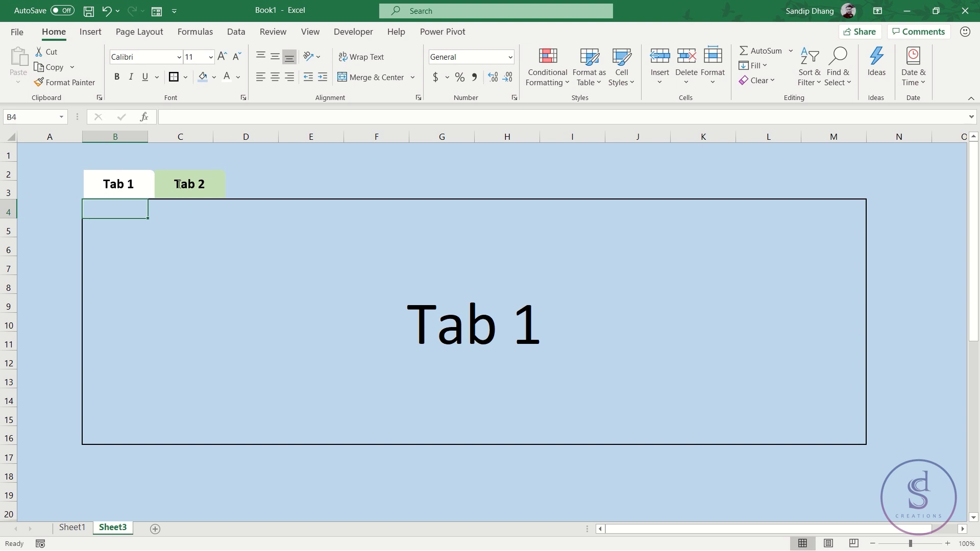
{"action": "left_click", "coordinate": [152, 184]}
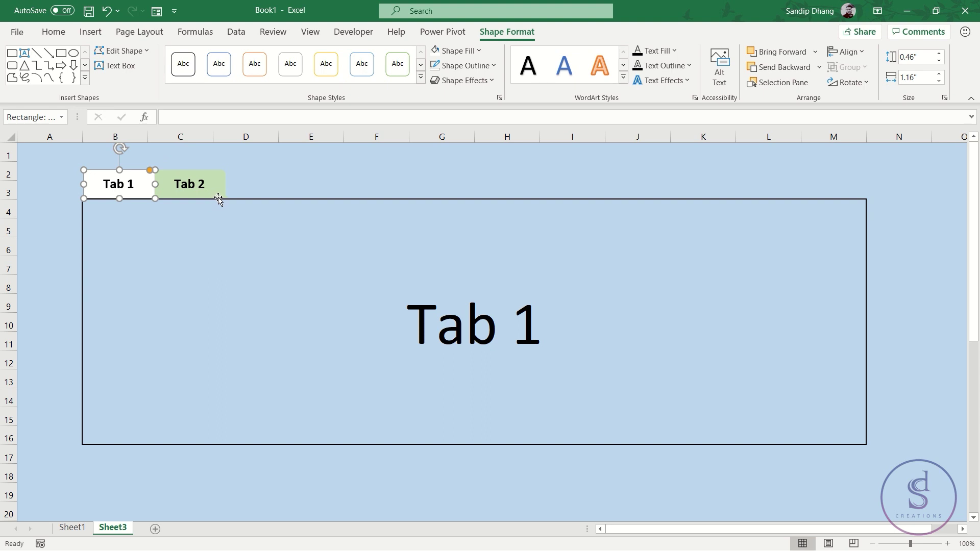
{"action": "left_click", "coordinate": [163, 227]}
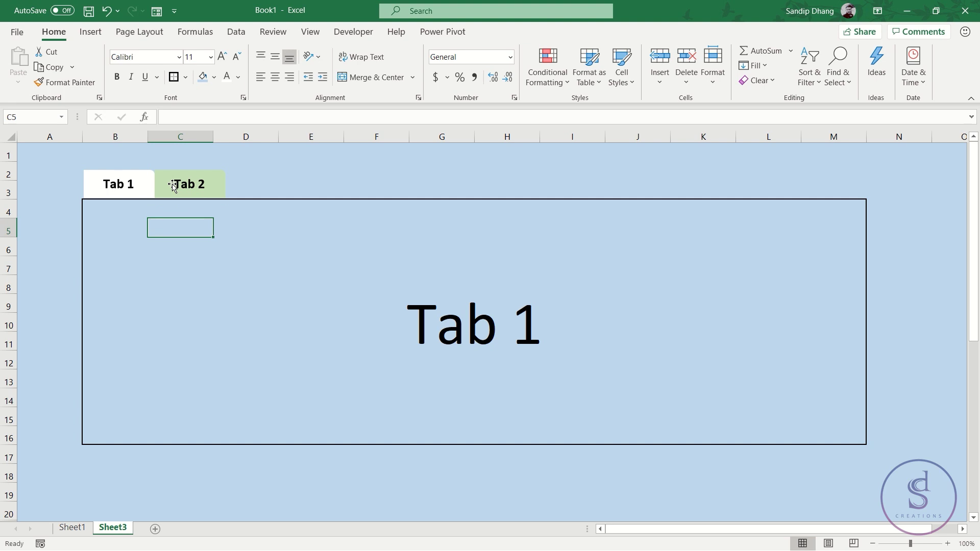
{"action": "left_click_drag", "start_coordinate": [9, 209], "coordinate": [4, 434]}
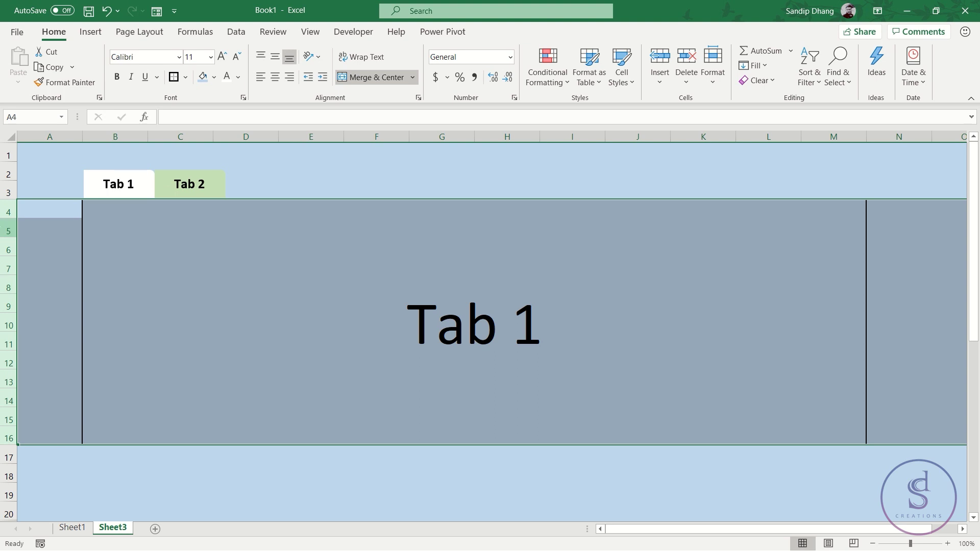
Step: Work out the row range from row 4 down to the Tab 2 panel at row 25
{"action": "scroll", "coordinate": [20, 250], "scroll_direction": "down", "scroll_amount": 2}
{"action": "scroll", "coordinate": [31, 266], "scroll_direction": "down", "scroll_amount": 2}
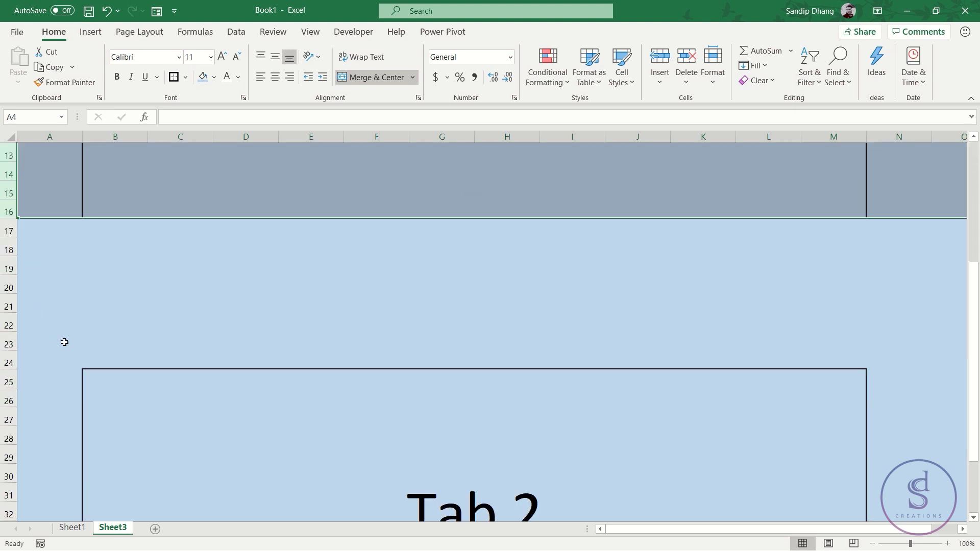
{"action": "left_click", "coordinate": [8, 356], "text": "shift"}
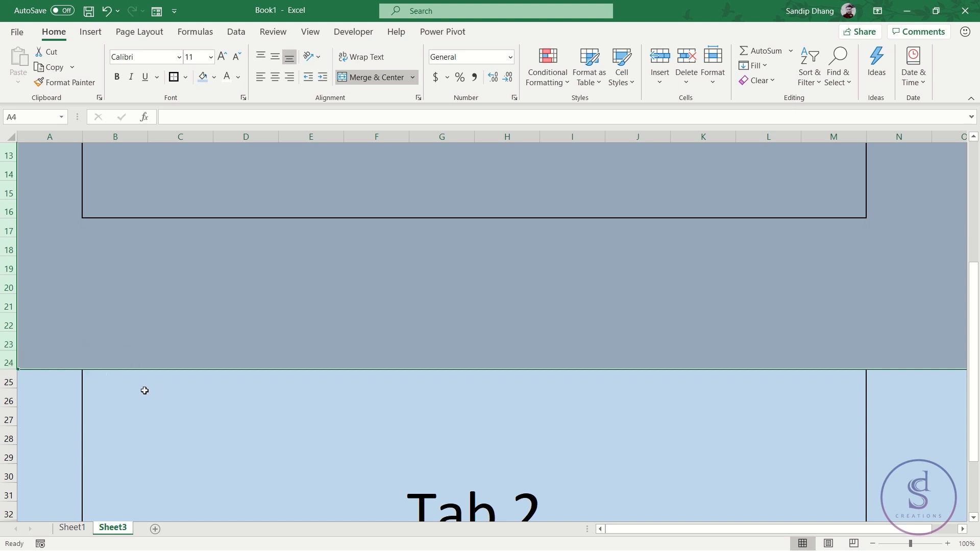
{"action": "scroll", "coordinate": [160, 370], "scroll_direction": "up", "scroll_amount": 4}
{"action": "scroll", "coordinate": [127, 206], "scroll_direction": "down", "scroll_amount": 4}
{"action": "scroll", "coordinate": [98, 308], "scroll_direction": "up", "scroll_amount": 4}
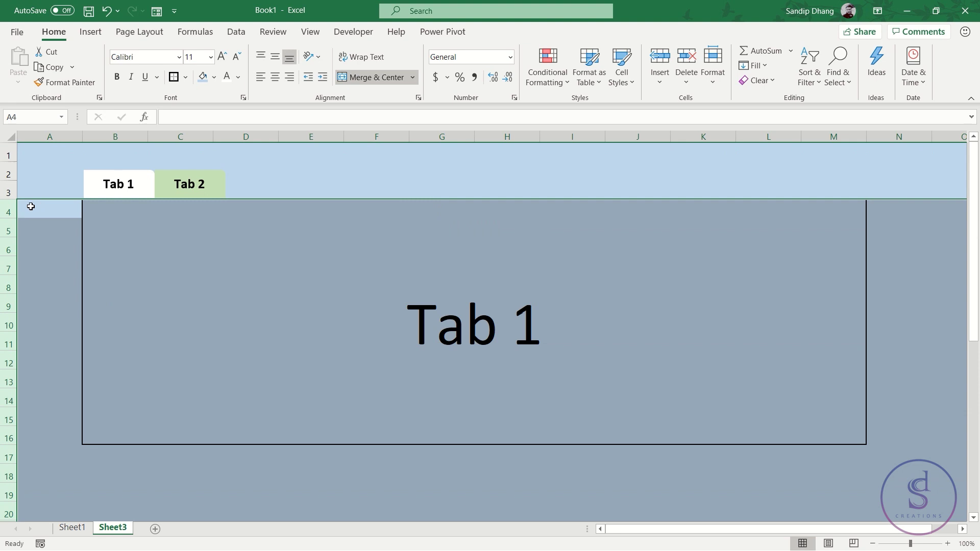
{"action": "left_click", "coordinate": [9, 209]}
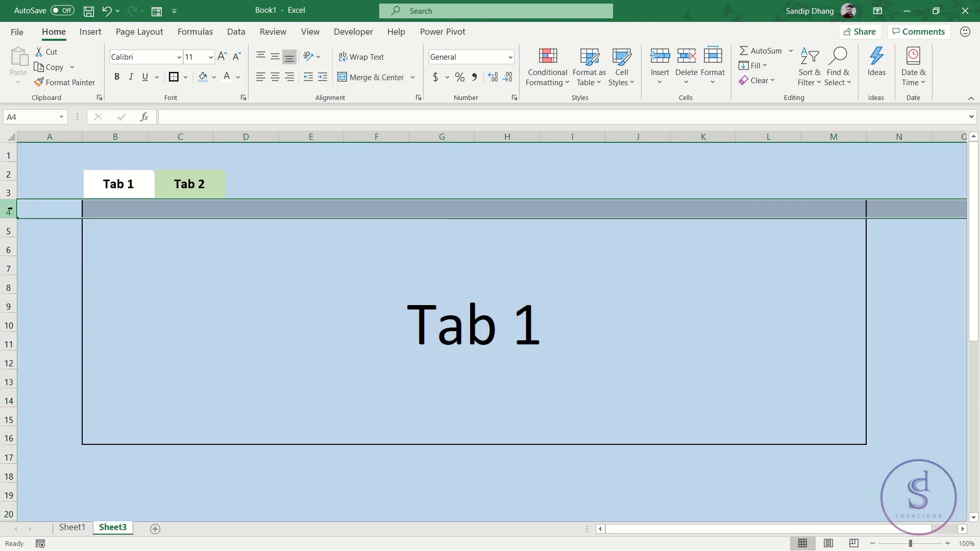
{"action": "scroll", "coordinate": [9, 209], "scroll_direction": "down", "scroll_amount": 3}
{"action": "left_click", "coordinate": [9, 432]}
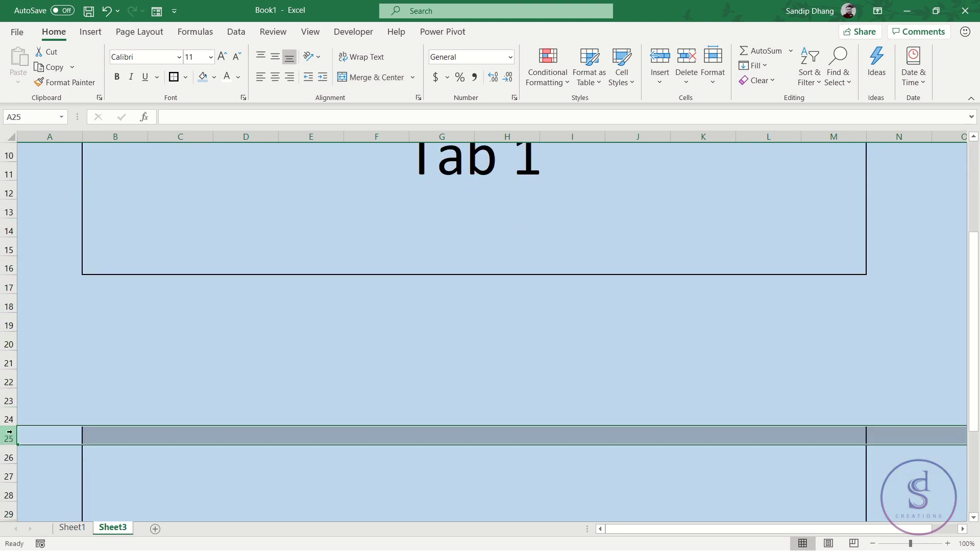
{"action": "scroll", "coordinate": [39, 428], "scroll_direction": "up", "scroll_amount": 3}
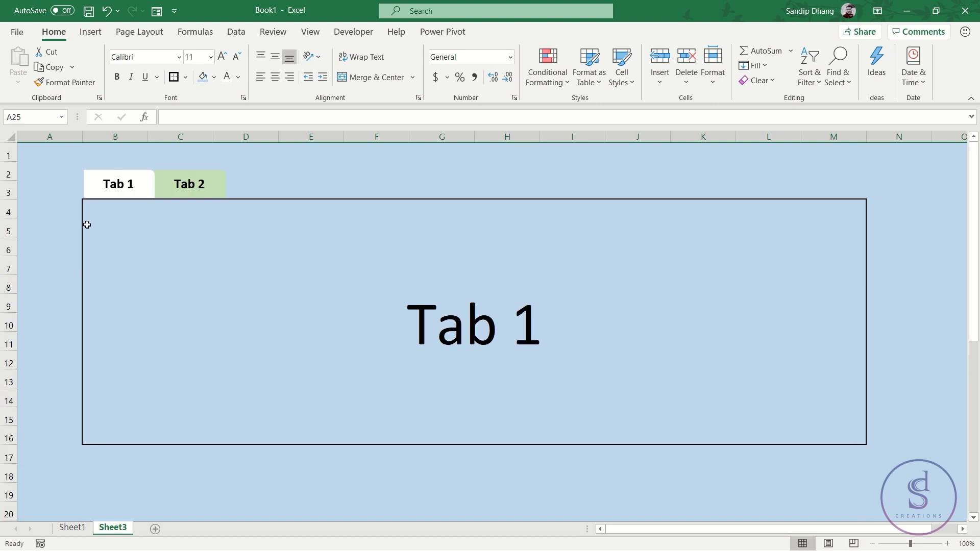
{"action": "left_click", "coordinate": [98, 183]}
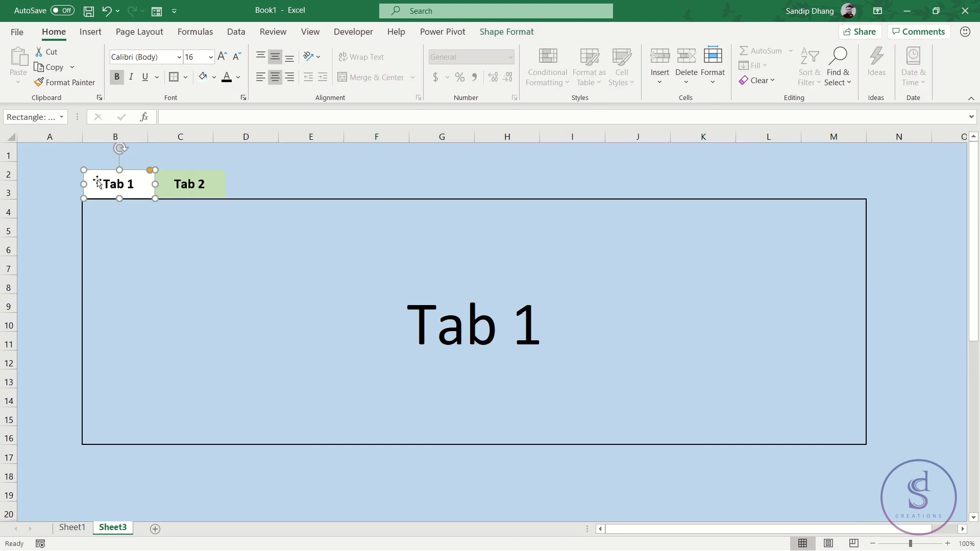
Step: Hide rows 4 through 24, then select cell B25
{"action": "left_click", "coordinate": [7, 211]}
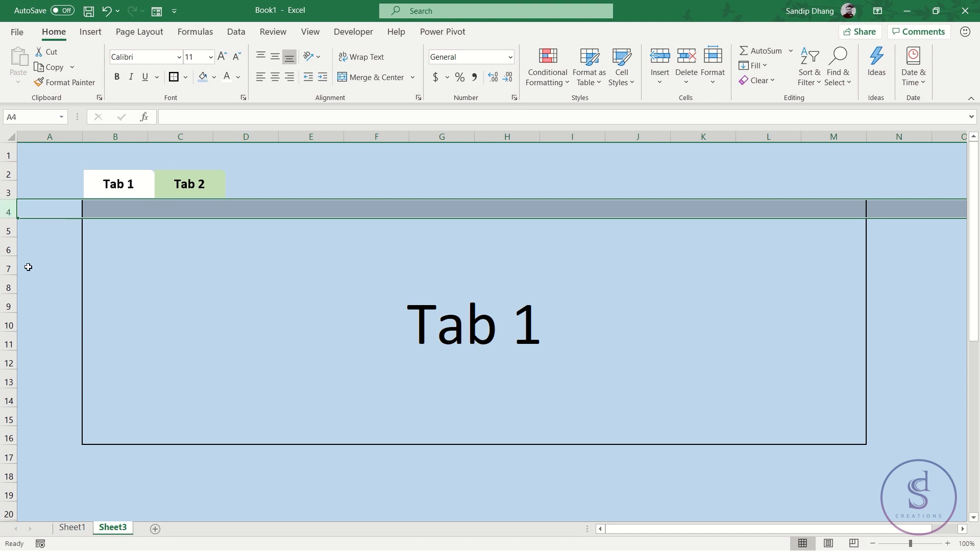
{"action": "scroll", "coordinate": [24, 335], "scroll_direction": "down", "scroll_amount": 3}
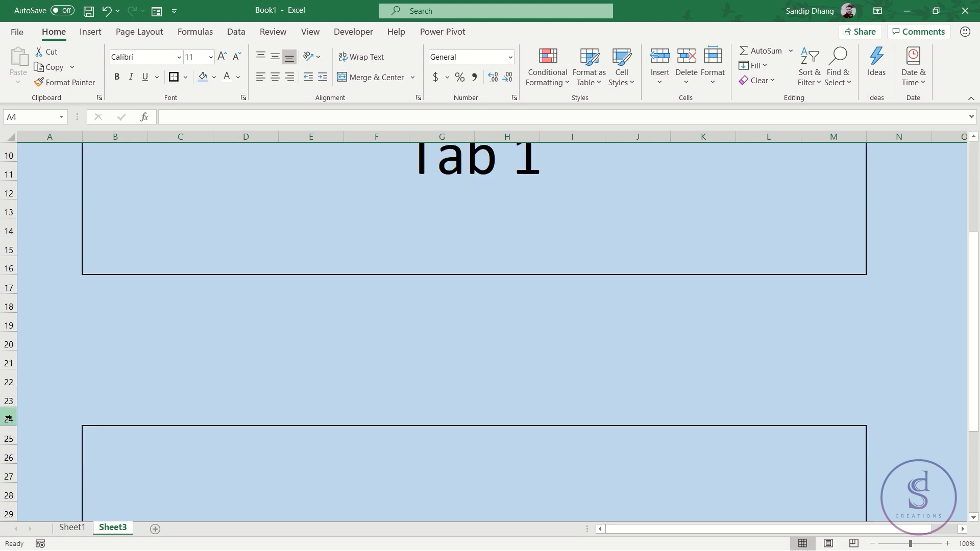
{"action": "left_click", "coordinate": [8, 419], "text": "shift"}
{"action": "scroll", "coordinate": [119, 336], "scroll_direction": "up", "scroll_amount": 3}
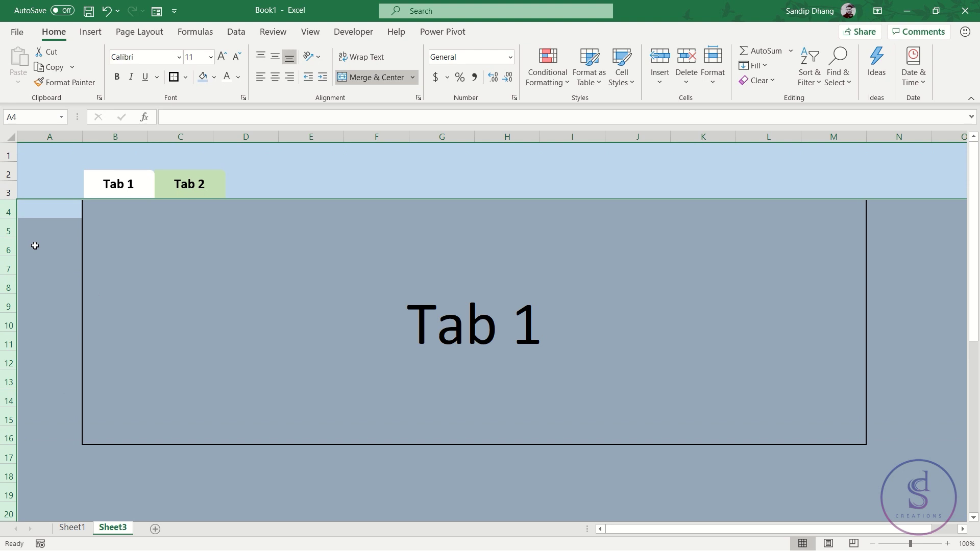
{"action": "right_click", "coordinate": [7, 212]}
{"action": "left_click", "coordinate": [57, 409]}
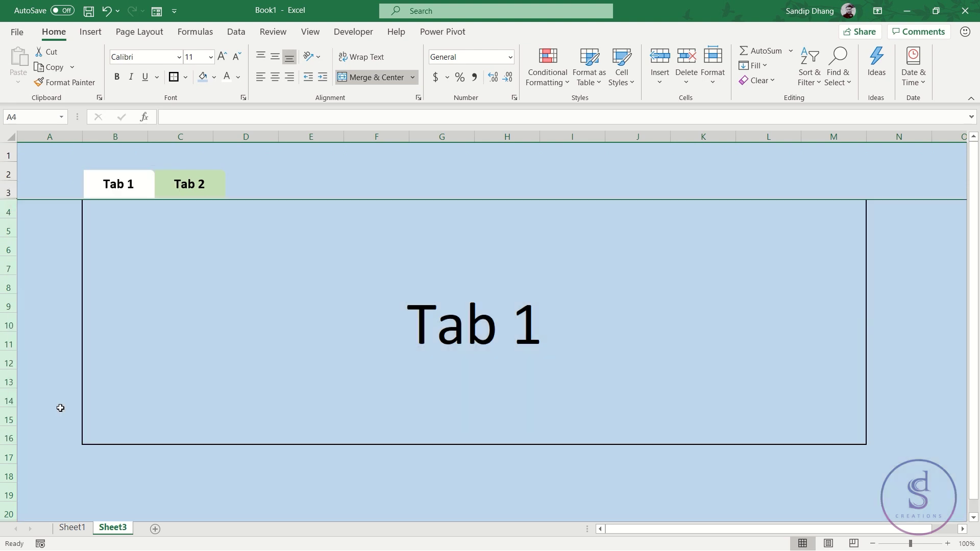
{"action": "left_click", "coordinate": [128, 204]}
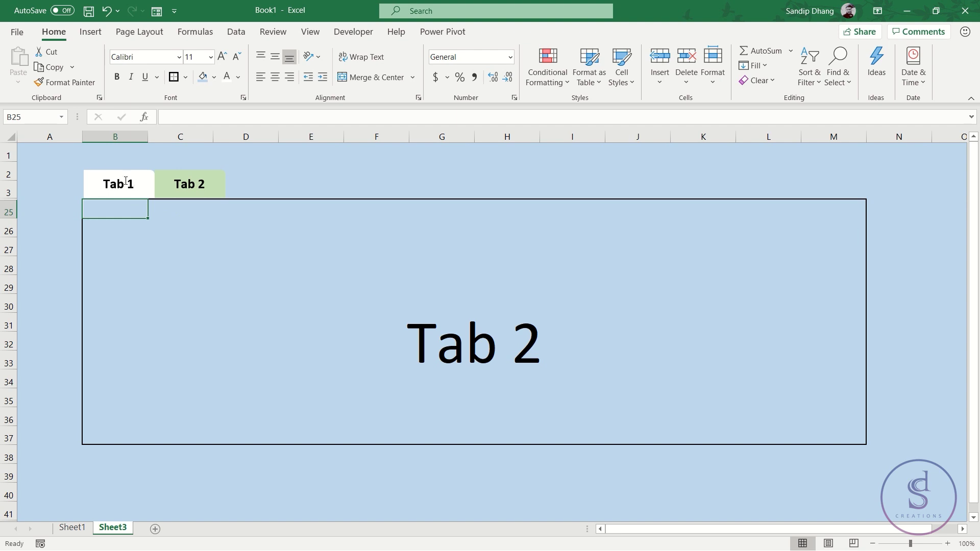
Step: Select rows 3–25 and unhide the hidden rows, then select cell B4
{"action": "left_click", "coordinate": [6, 200]}
{"action": "left_click_drag", "start_coordinate": [7, 201], "coordinate": [6, 207]}
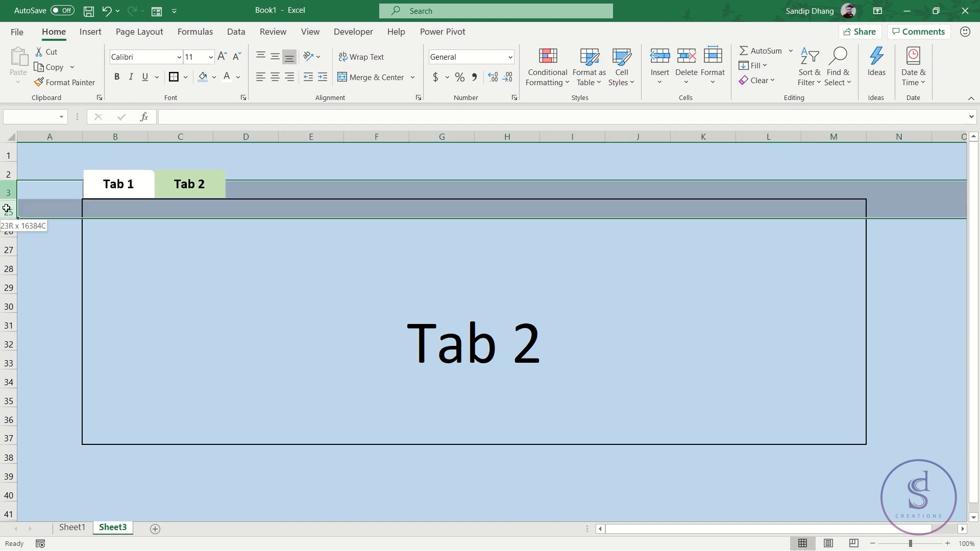
{"action": "right_click", "coordinate": [7, 200]}
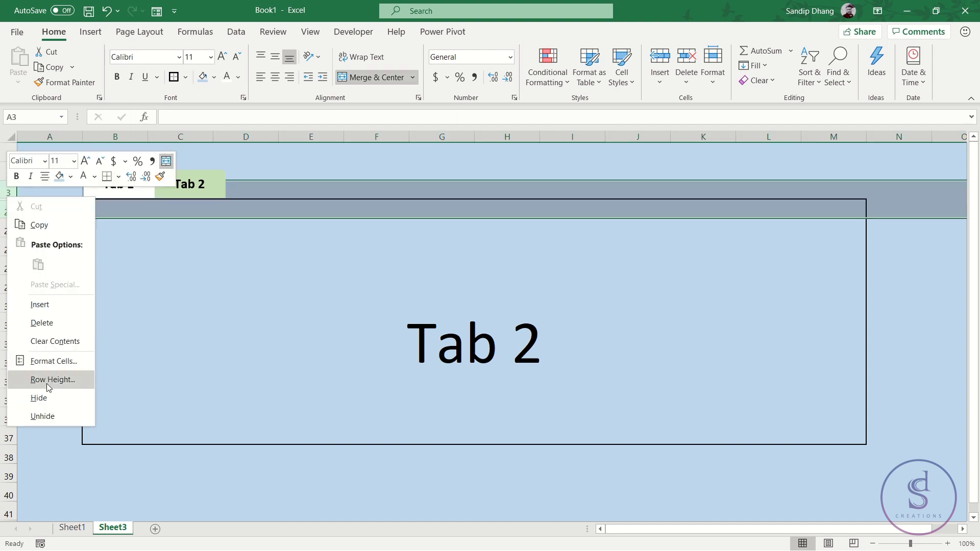
{"action": "left_click", "coordinate": [51, 411]}
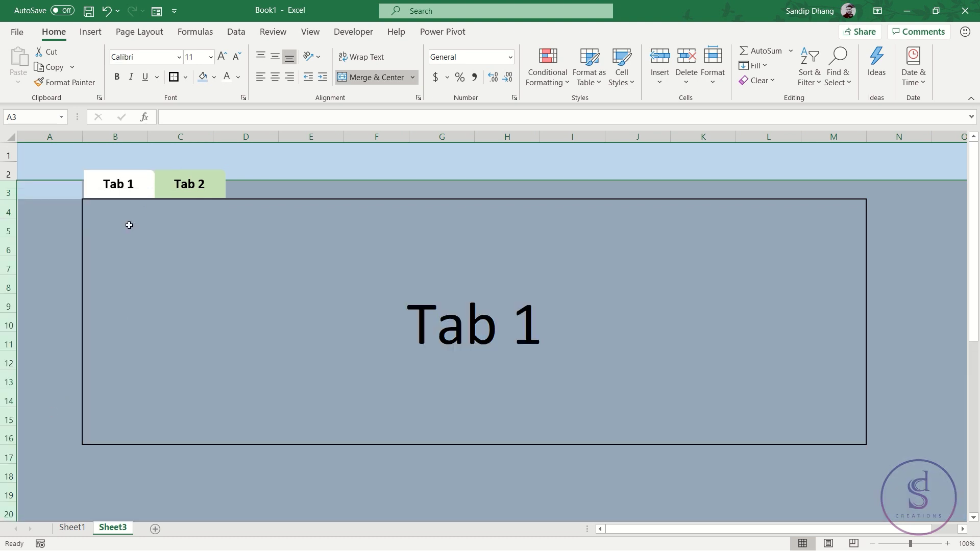
{"action": "left_click", "coordinate": [129, 210]}
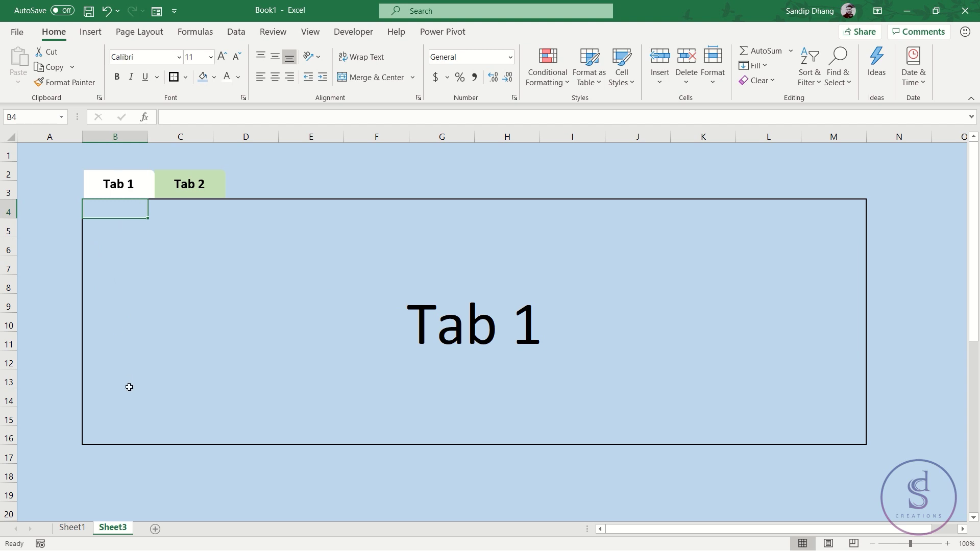
{"action": "left_click", "coordinate": [40, 543]}
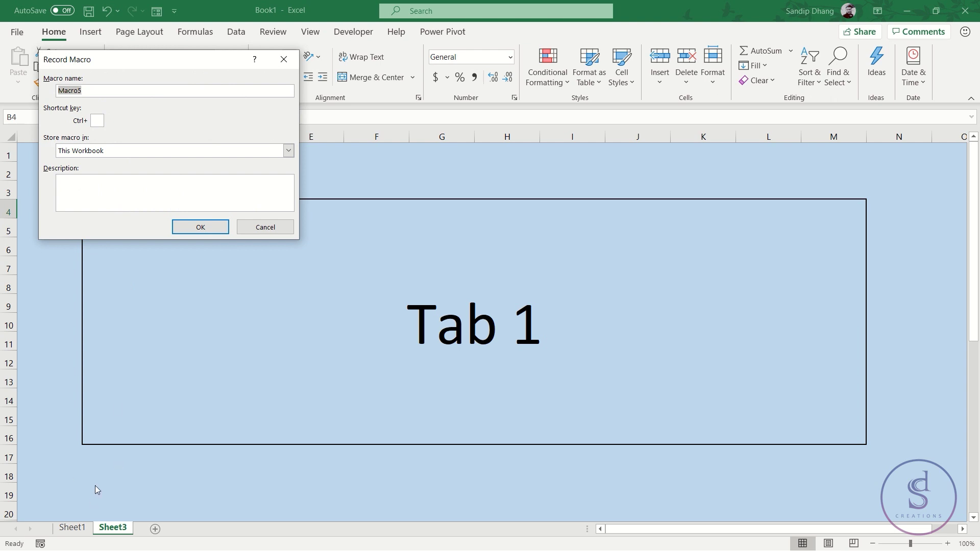
Step: Name the new macro 'newtabtwo' and begin recording it in this workbook
{"action": "left_click_drag", "start_coordinate": [132, 69], "coordinate": [465, 163]}
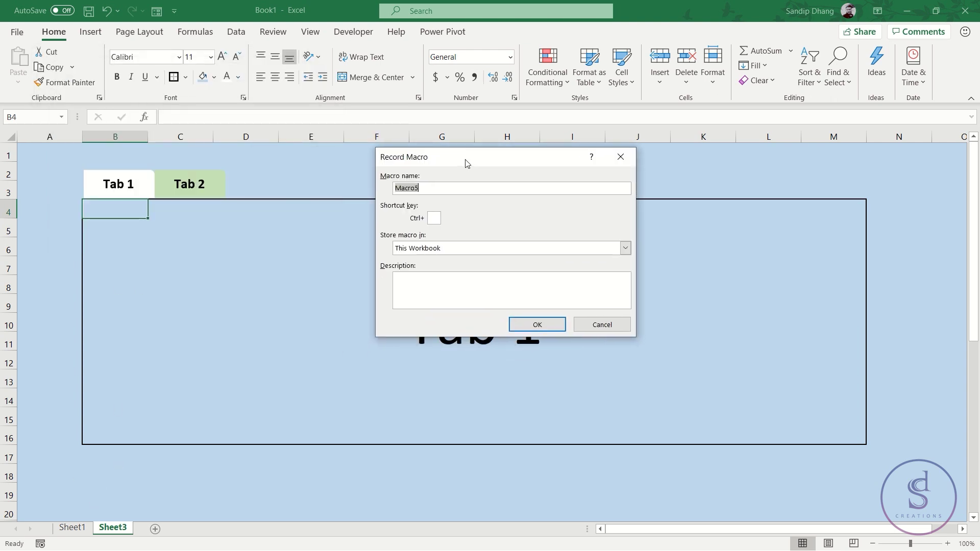
{"action": "type", "text": "newtabtwo"}
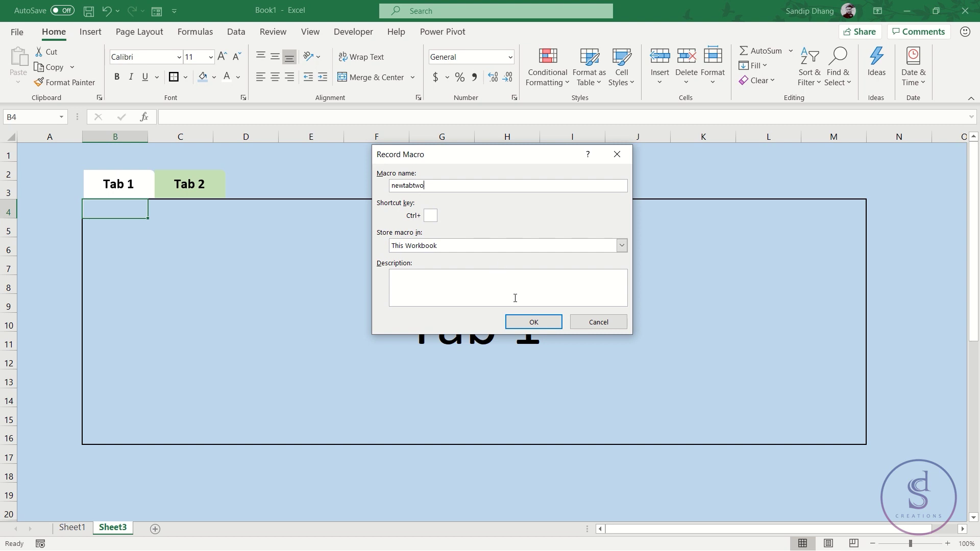
{"action": "left_click", "coordinate": [538, 320]}
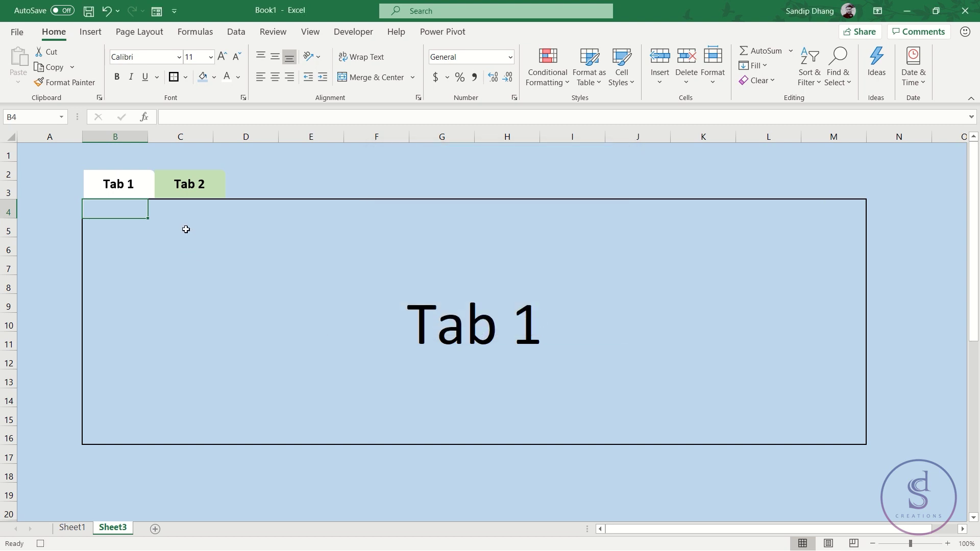
{"action": "left_click_drag", "start_coordinate": [4, 212], "coordinate": [4, 411]}
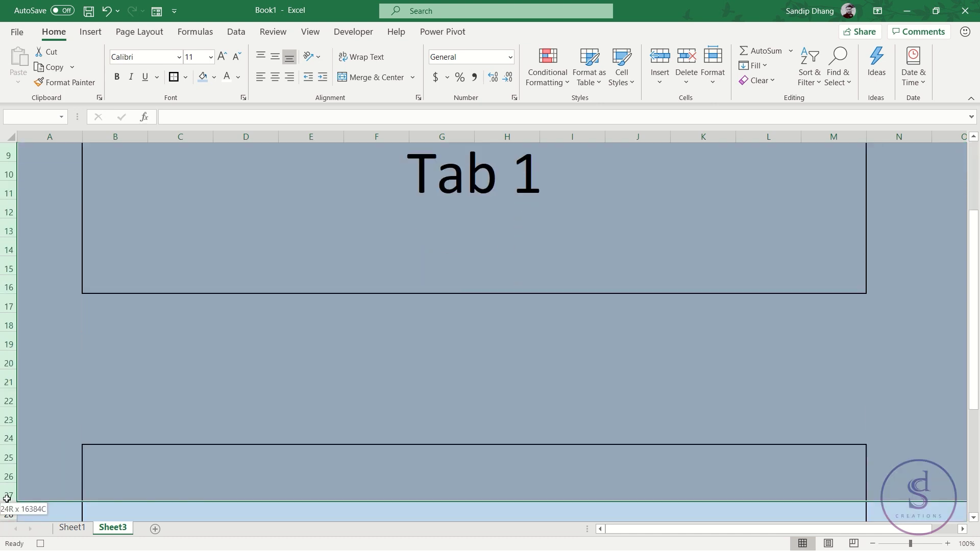
Step: While recording, hide rows 4–24 and select cell B25
{"action": "left_click_drag", "start_coordinate": [3, 422], "coordinate": [4, 442]}
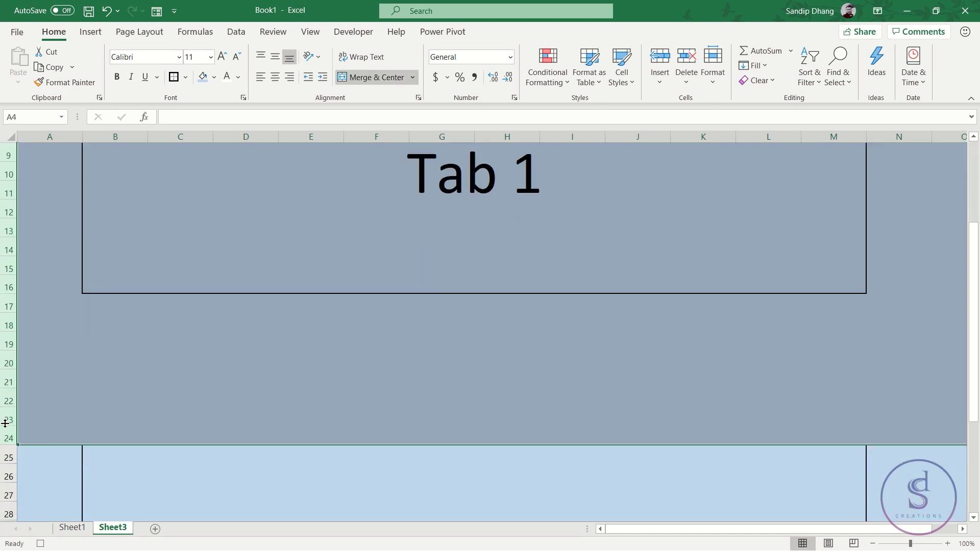
{"action": "right_click", "coordinate": [9, 419]}
{"action": "left_click", "coordinate": [41, 391]}
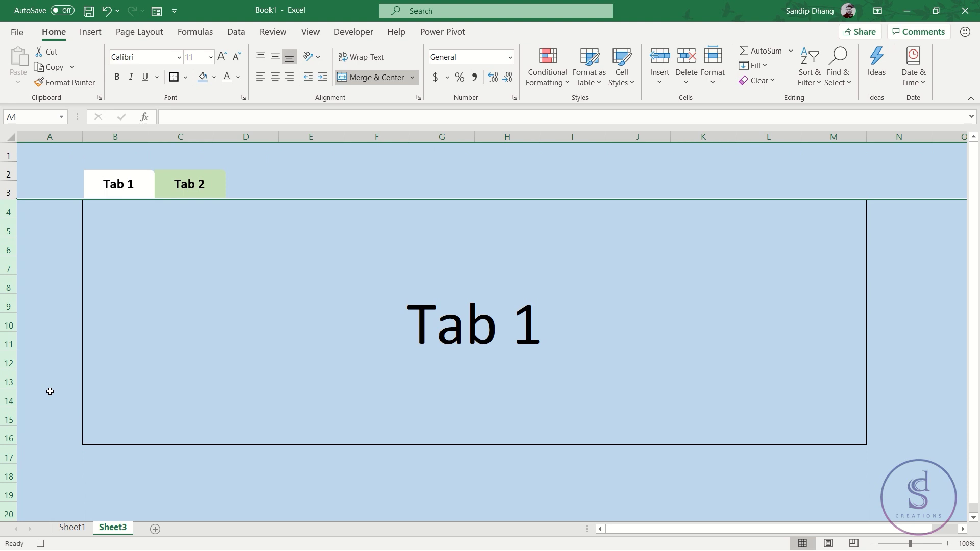
{"action": "left_click", "coordinate": [127, 209]}
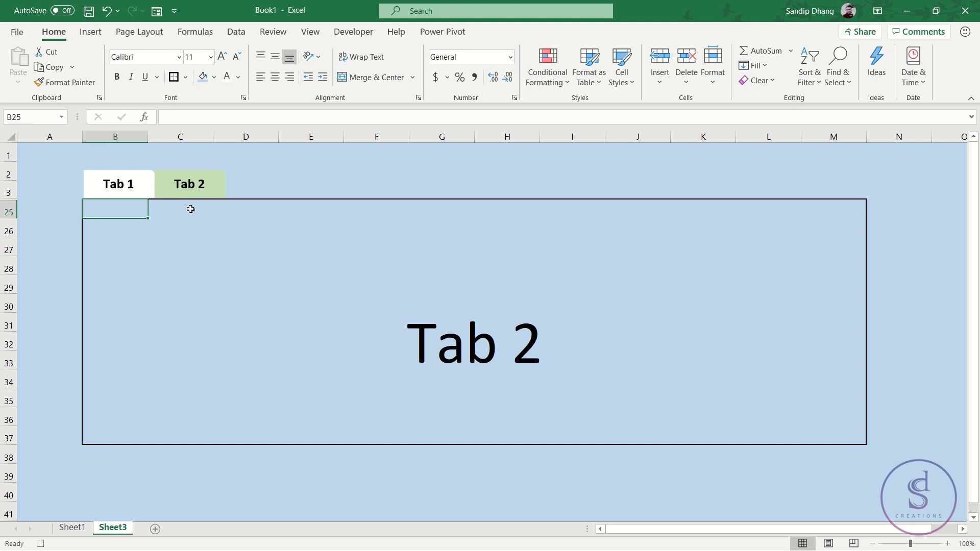
Step: Fill the Tab 2 shape white
{"action": "left_click", "coordinate": [214, 182]}
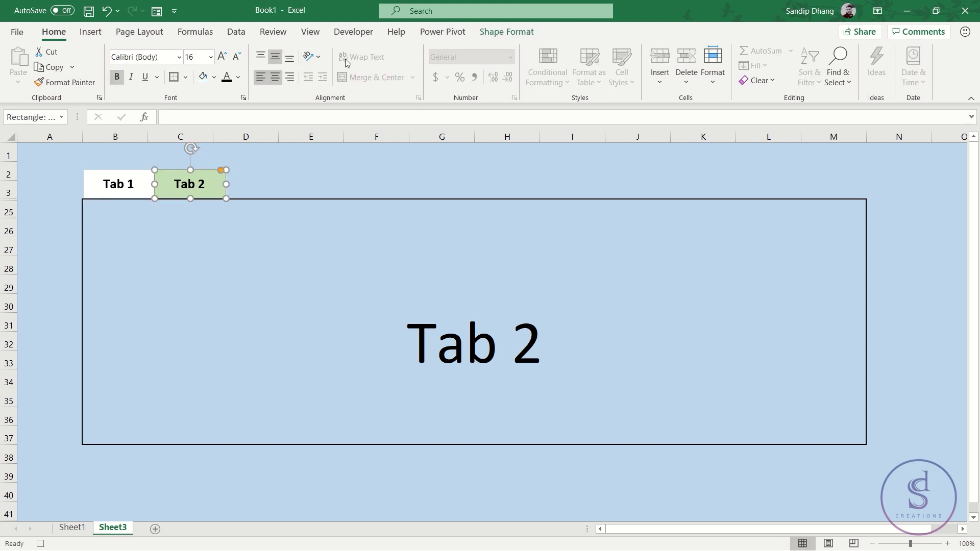
{"action": "left_click", "coordinate": [507, 33]}
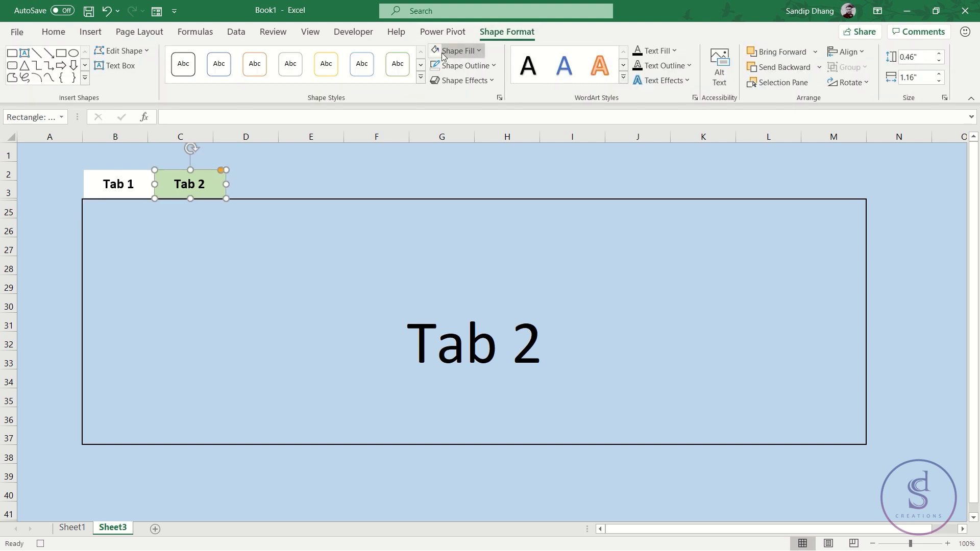
{"action": "left_click", "coordinate": [468, 53]}
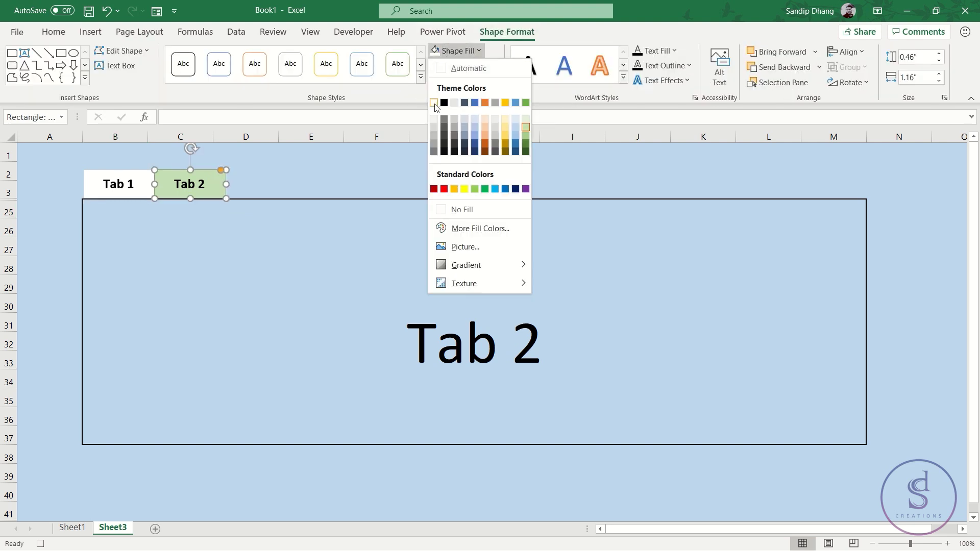
{"action": "left_click", "coordinate": [434, 104]}
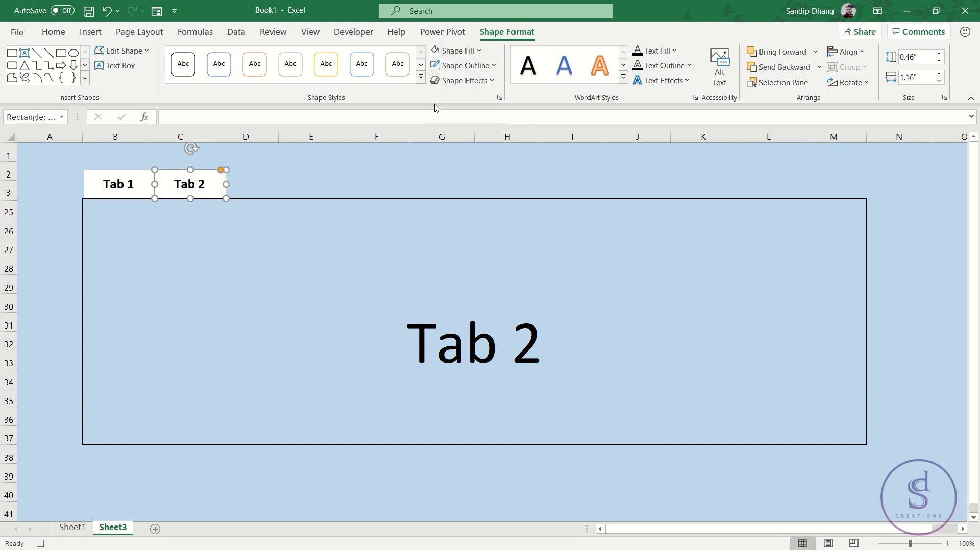
Step: Fill the Tab 1 shape light green, then select cell B25
{"action": "left_click", "coordinate": [96, 181]}
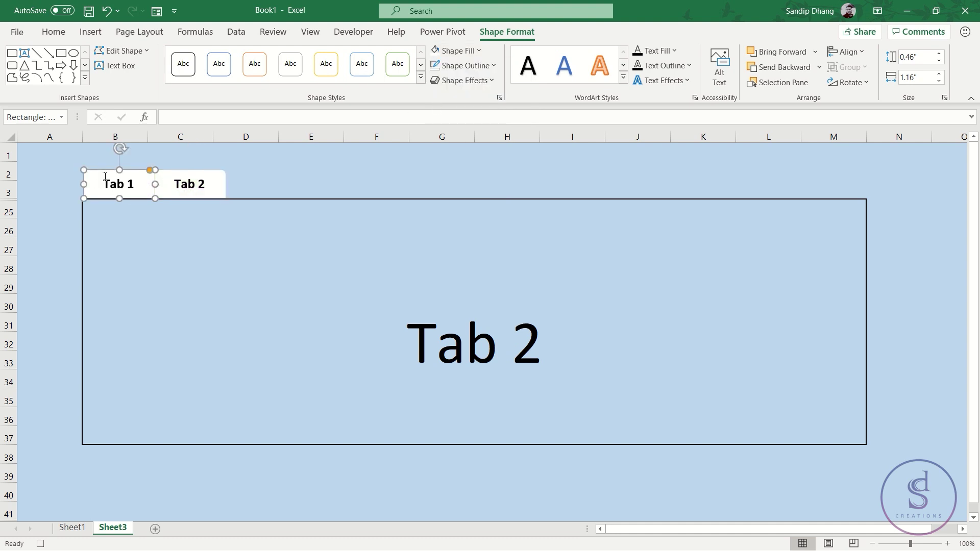
{"action": "left_click", "coordinate": [478, 51]}
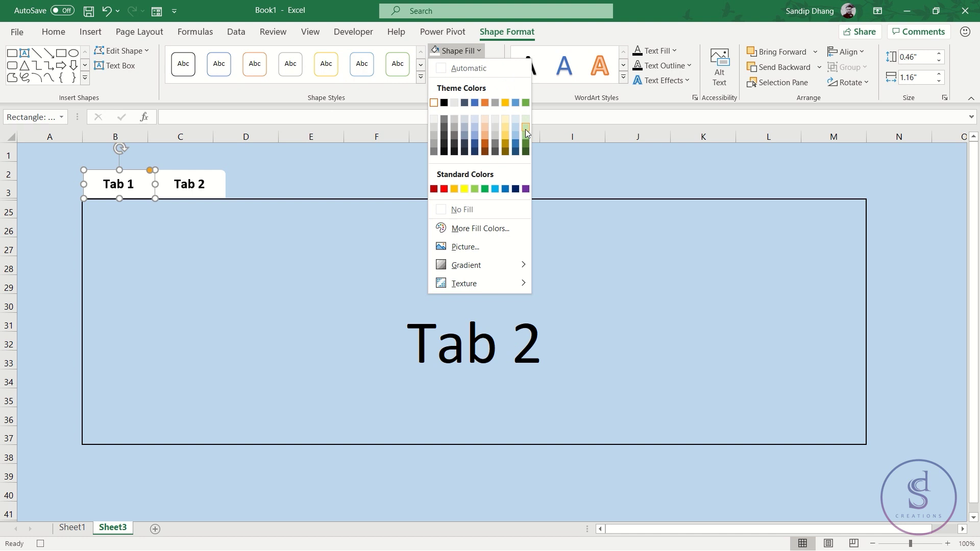
{"action": "left_click", "coordinate": [525, 130]}
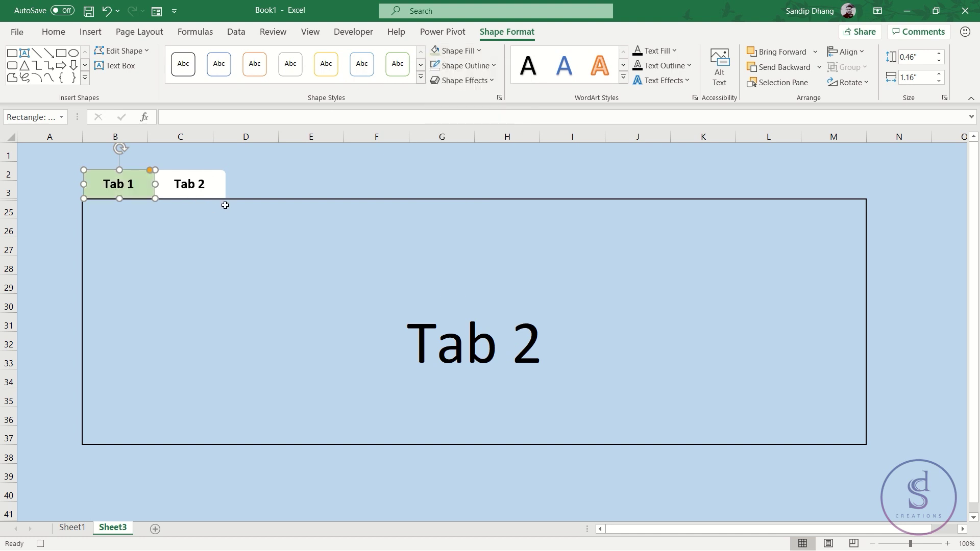
{"action": "left_click", "coordinate": [119, 209]}
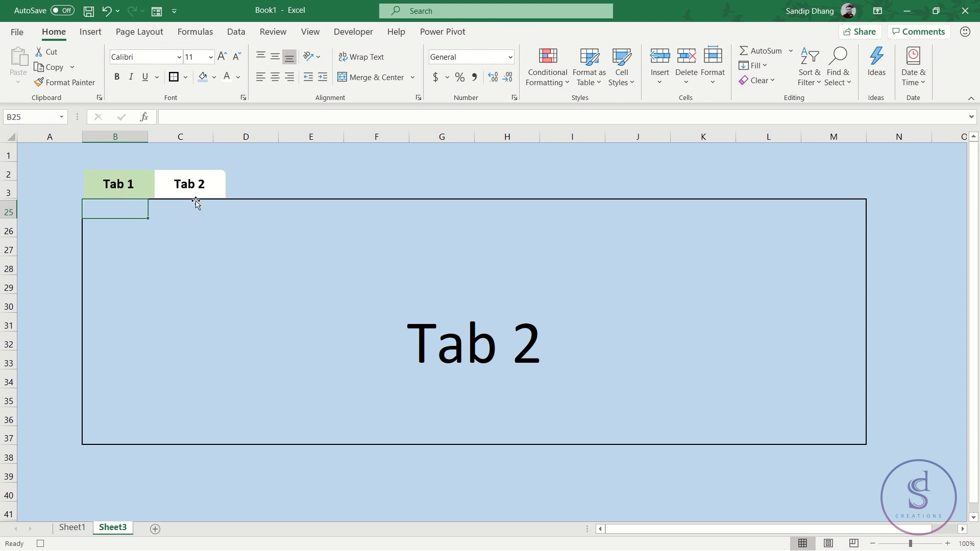
{"action": "left_click", "coordinate": [41, 544]}
Step: Record a second macro named 'newtabone' stored in this workbook
{"action": "left_click", "coordinate": [41, 544]}
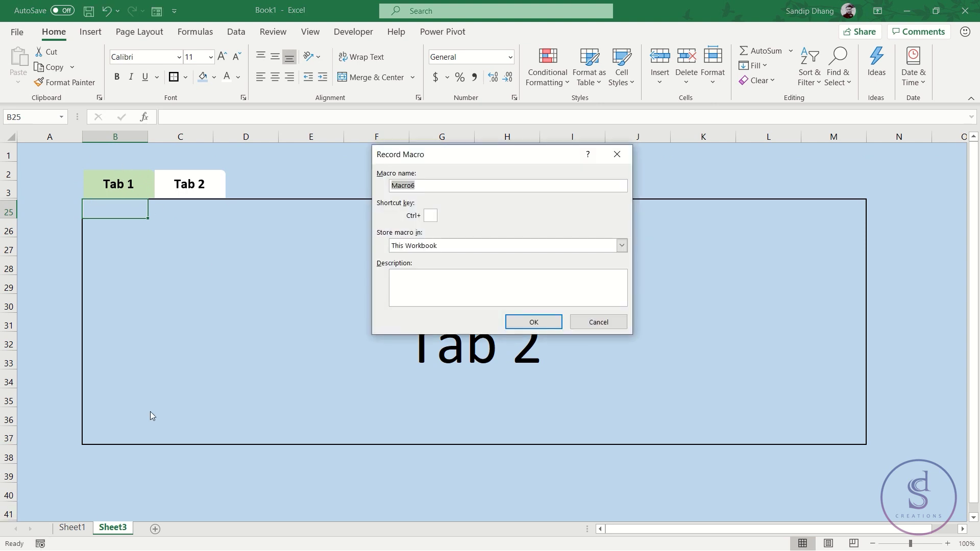
{"action": "type", "text": "newtabone"}
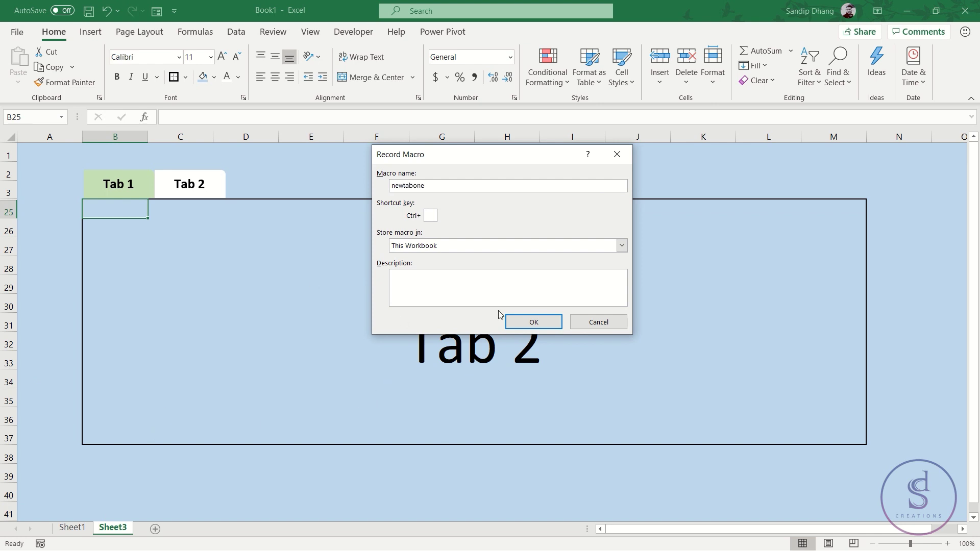
{"action": "left_click", "coordinate": [533, 321]}
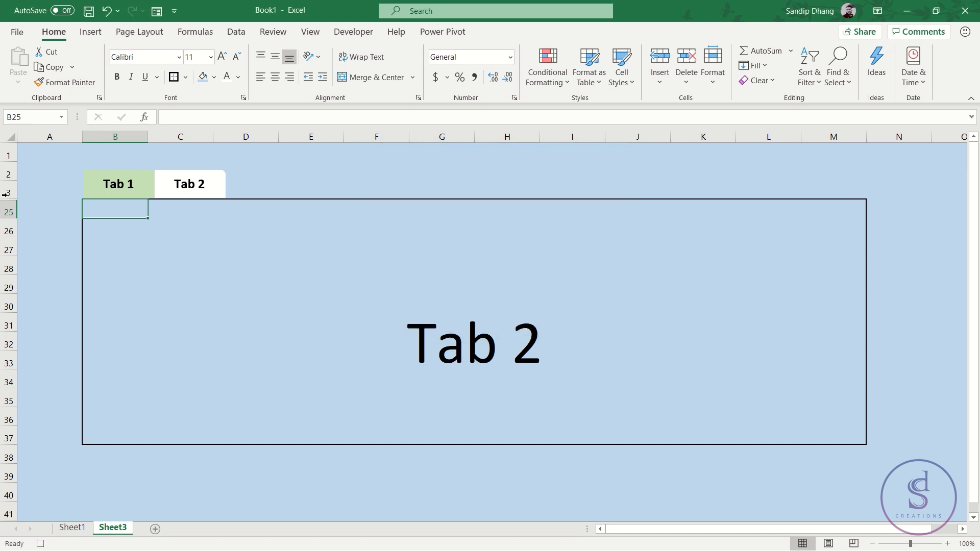
{"action": "left_click_drag", "start_coordinate": [5, 193], "coordinate": [6, 206]}
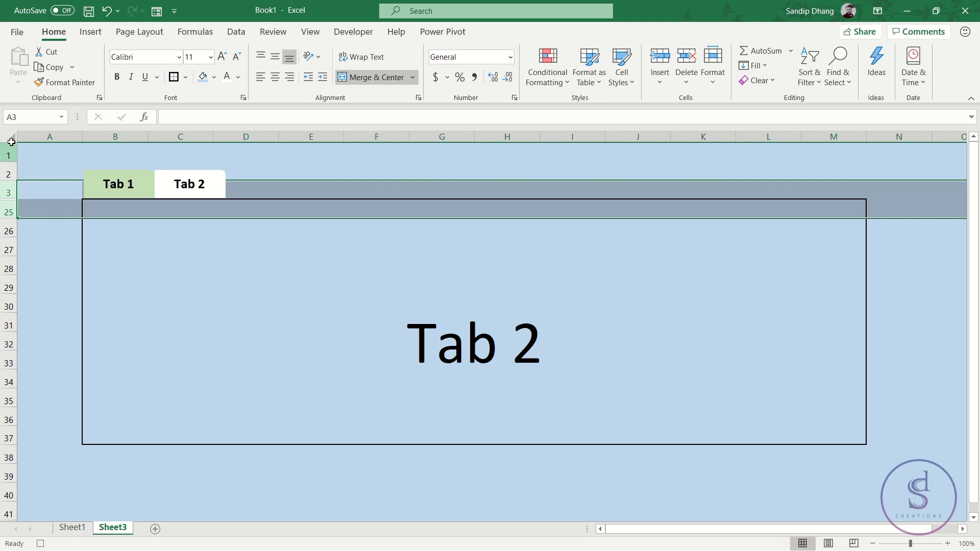
Step: Select the whole sheet and unhide all rows, then select cell B4
{"action": "left_click", "coordinate": [13, 139]}
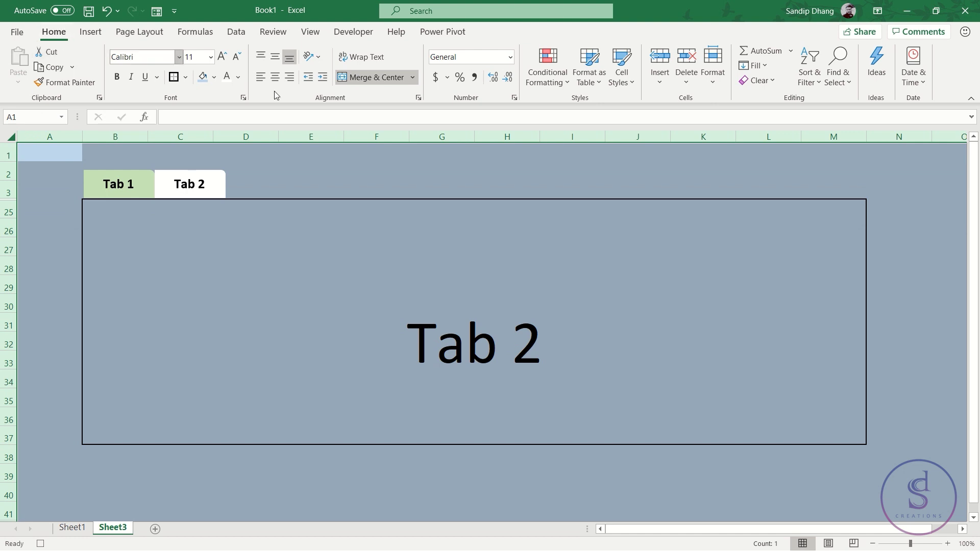
{"action": "left_click", "coordinate": [716, 79]}
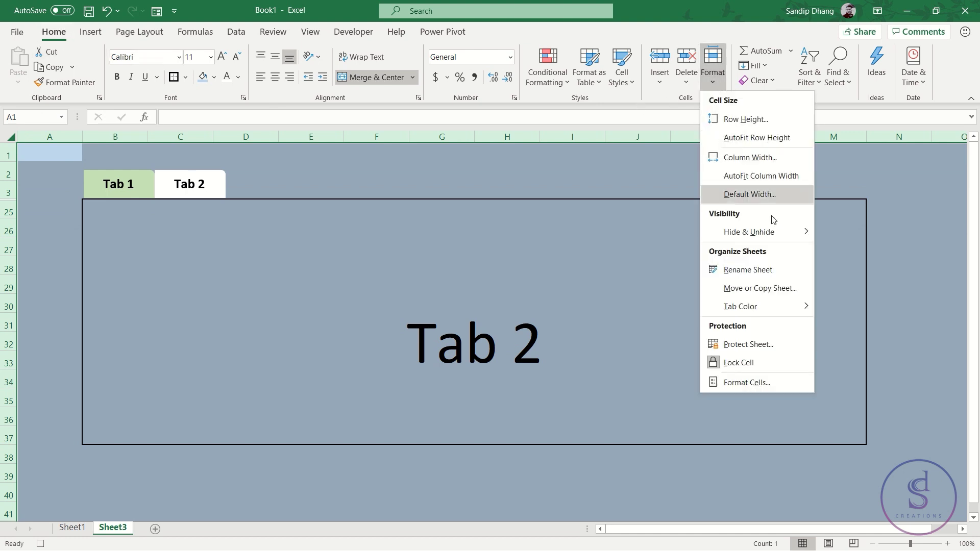
{"action": "mouse_move", "coordinate": [754, 231]}
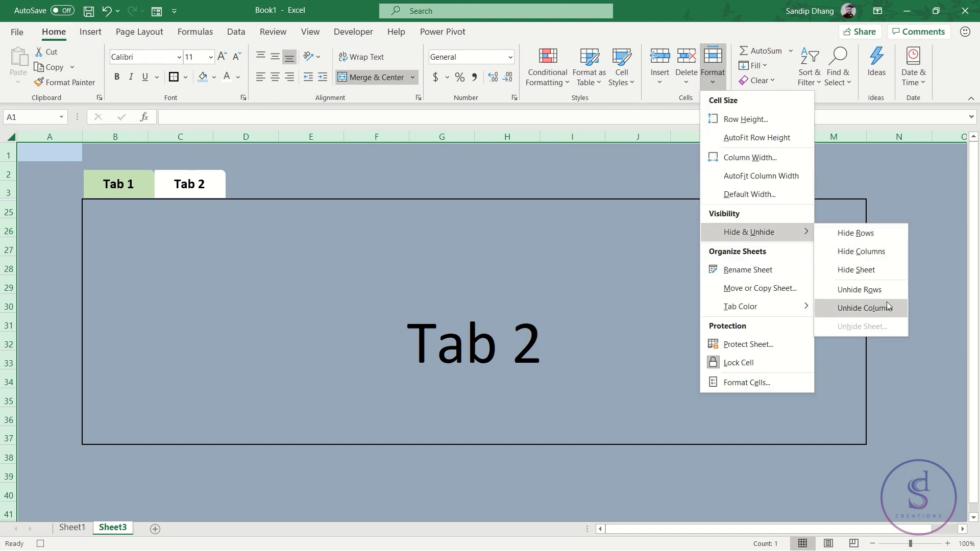
{"action": "left_click", "coordinate": [888, 292]}
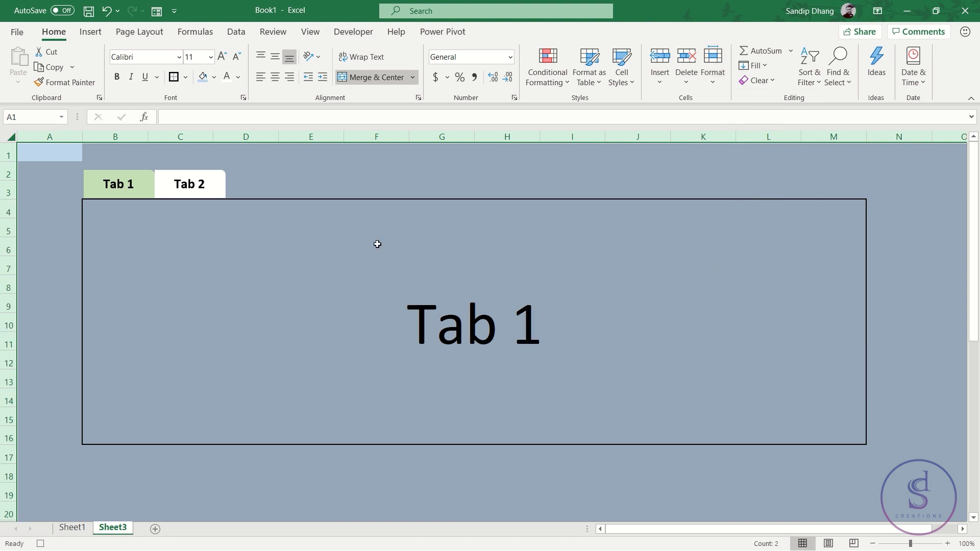
{"action": "left_click", "coordinate": [114, 210]}
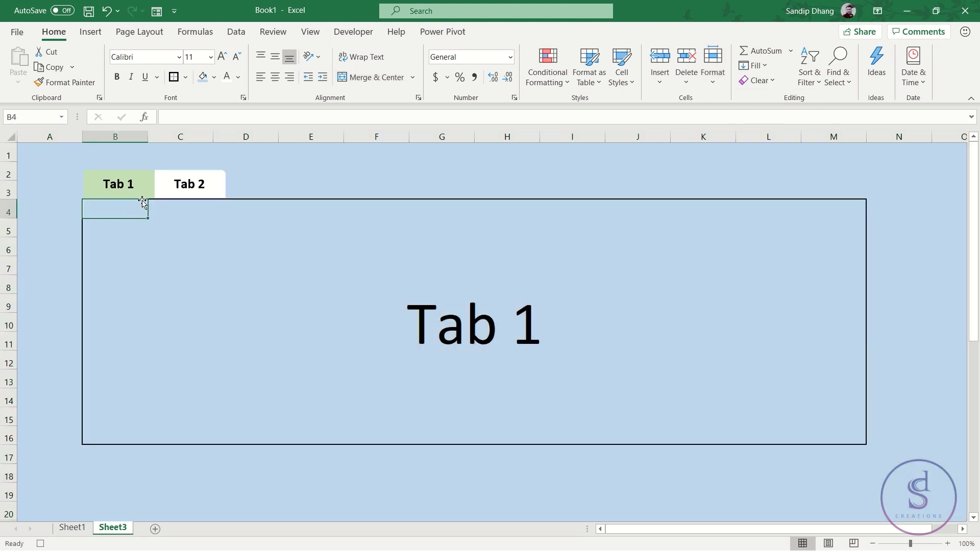
{"action": "left_click", "coordinate": [144, 177]}
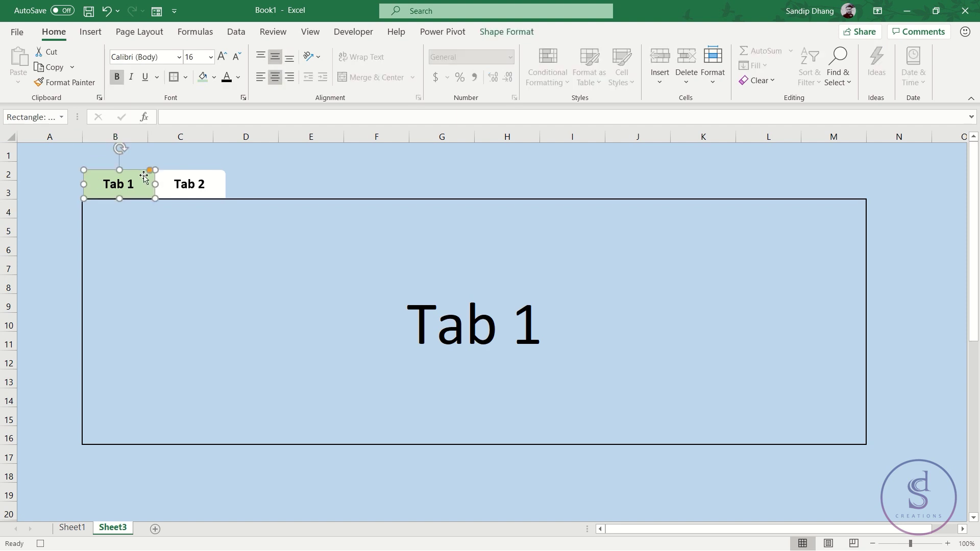
Step: Fill the Tab 1 shape light grey and the Tab 2 shape light green
{"action": "left_click", "coordinate": [499, 33]}
{"action": "left_click", "coordinate": [479, 51]}
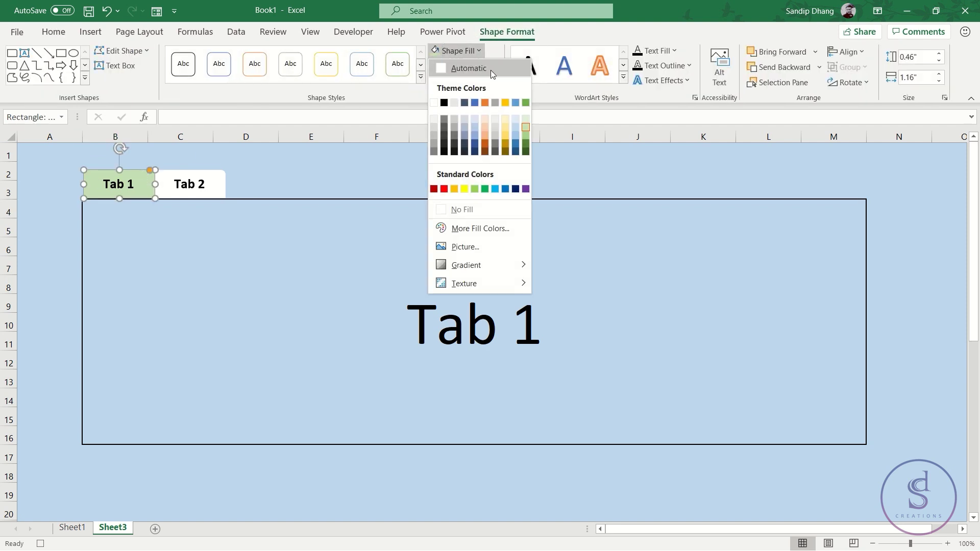
{"action": "left_click", "coordinate": [434, 119]}
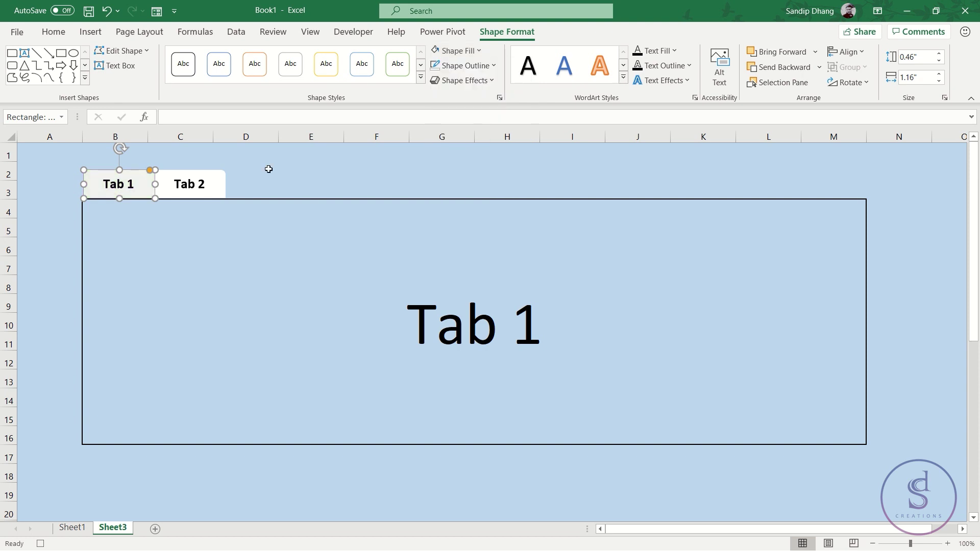
{"action": "left_click", "coordinate": [223, 180]}
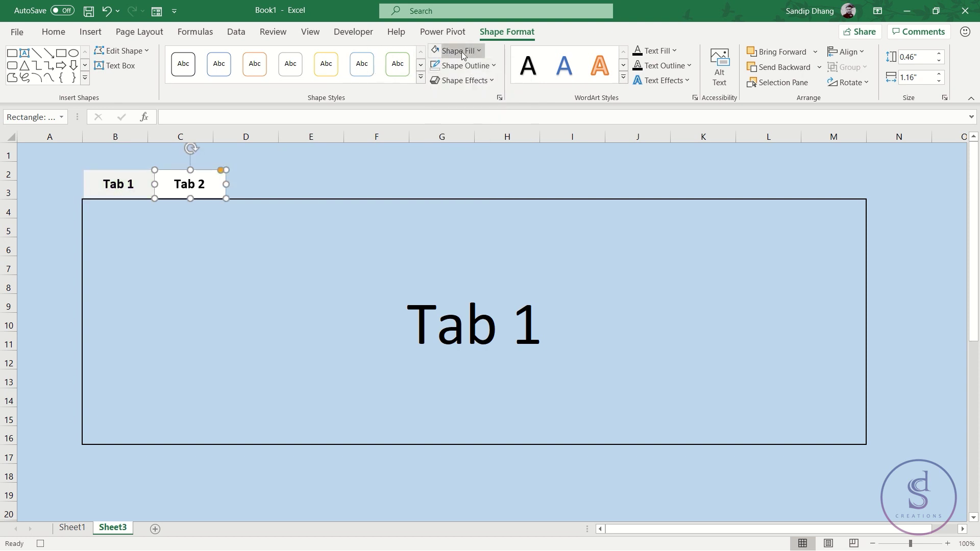
{"action": "left_click", "coordinate": [480, 52]}
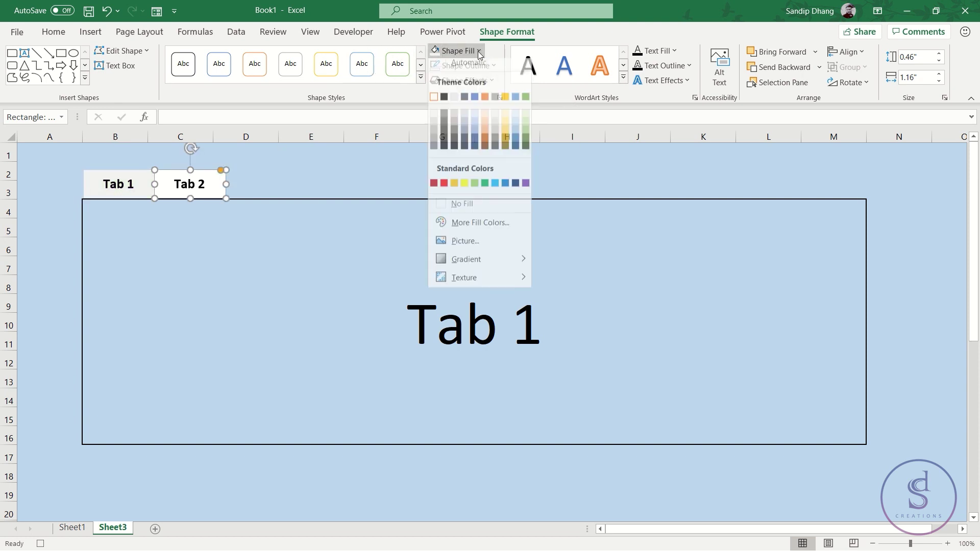
{"action": "left_click", "coordinate": [525, 126]}
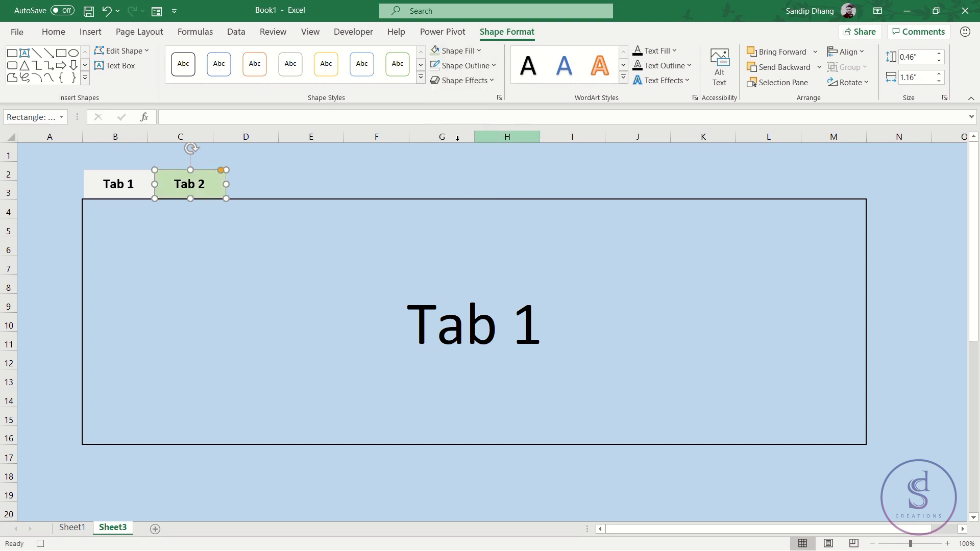
Step: Recolour Tab 1 white, select cell B4 and stop the macro recording
{"action": "left_click", "coordinate": [94, 181]}
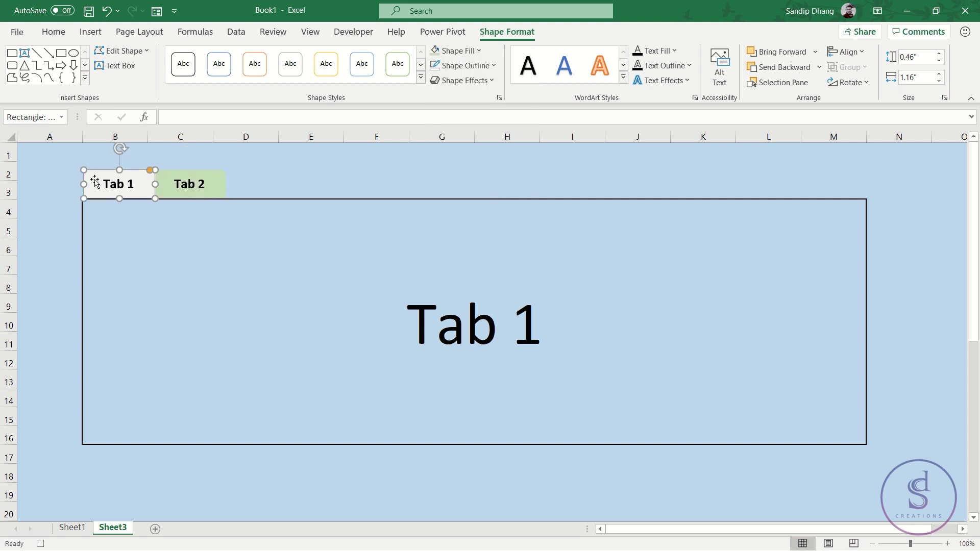
{"action": "left_click", "coordinate": [473, 50]}
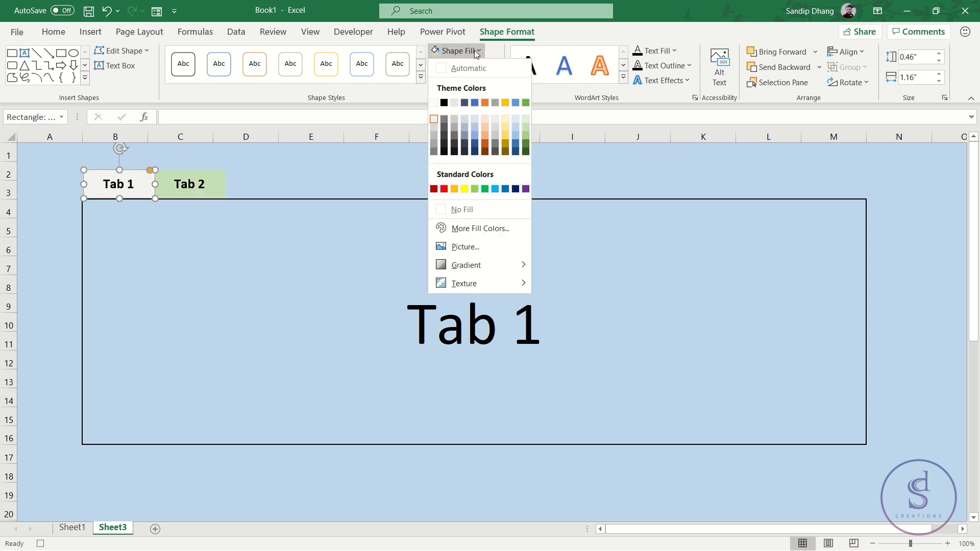
{"action": "left_click", "coordinate": [434, 105]}
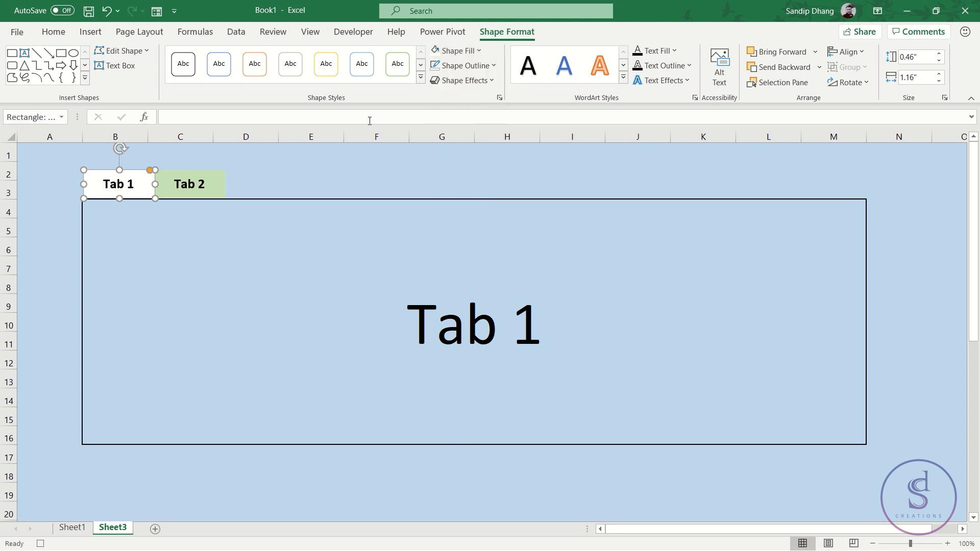
{"action": "left_click", "coordinate": [103, 207]}
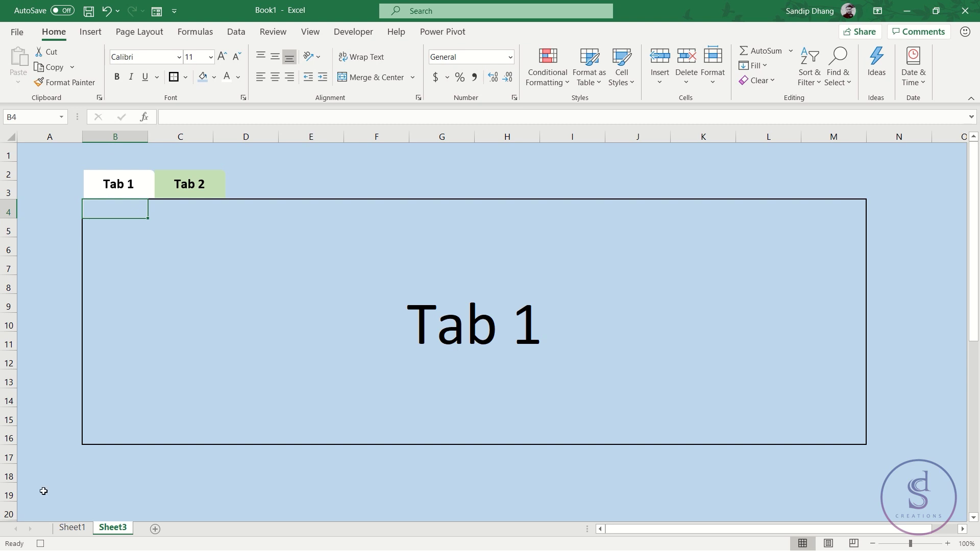
{"action": "left_click", "coordinate": [41, 544]}
{"action": "left_click", "coordinate": [144, 177]}
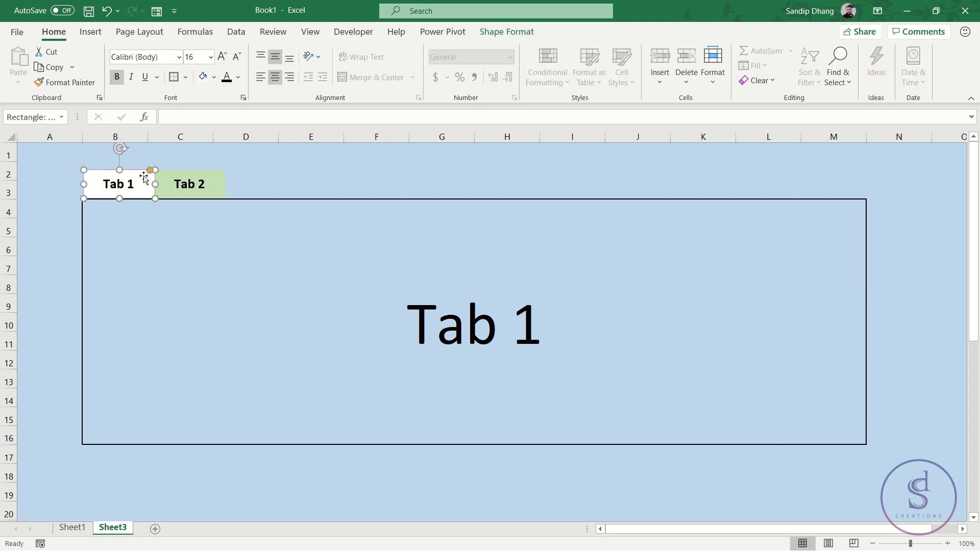
Step: Assign the newtabone macro to the Tab 1 shape
{"action": "right_click", "coordinate": [144, 178]}
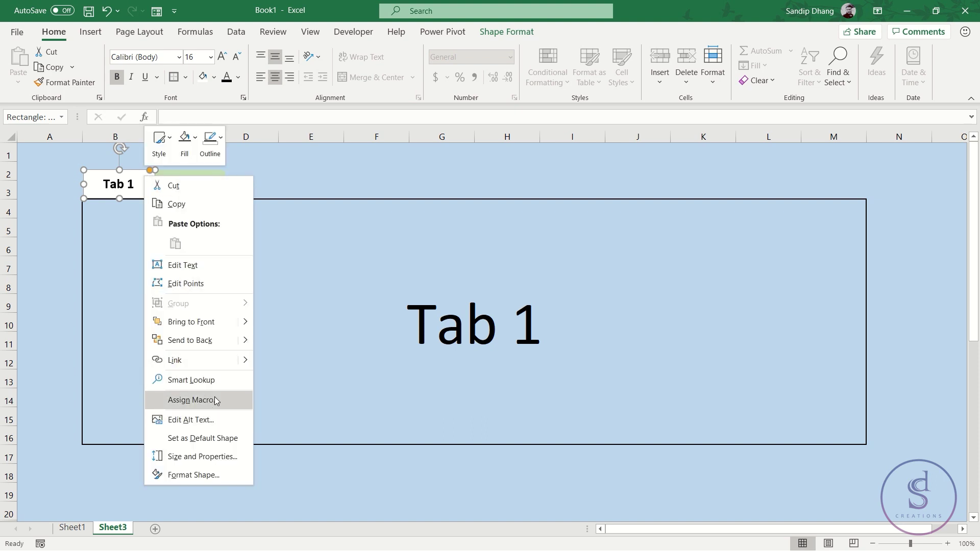
{"action": "left_click", "coordinate": [214, 396]}
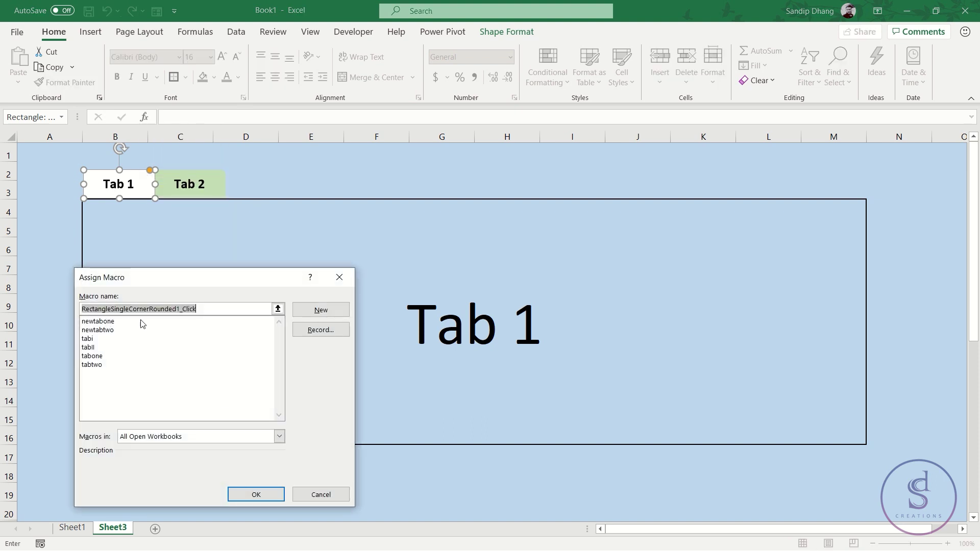
{"action": "left_click", "coordinate": [116, 322]}
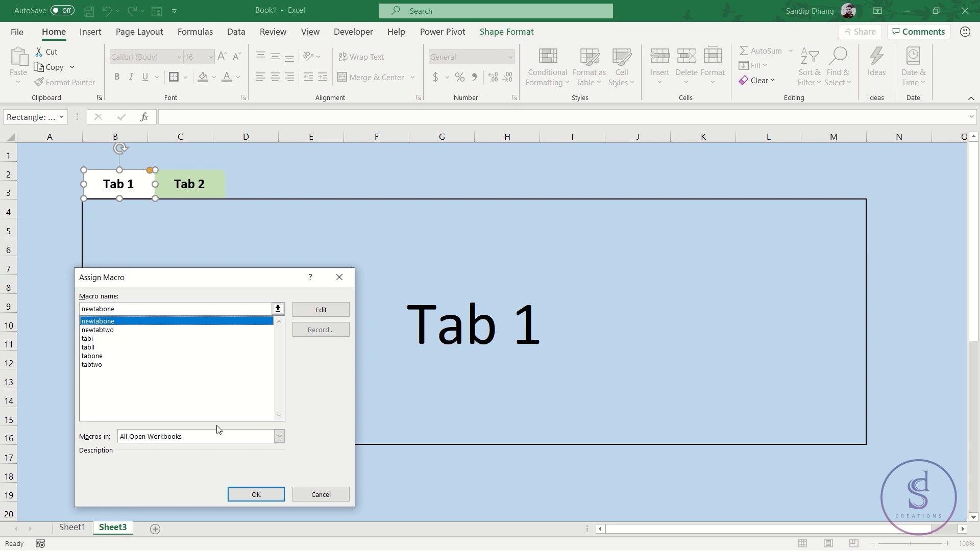
{"action": "left_click", "coordinate": [256, 493]}
Step: Assign the newtabtwo macro to the Tab 2 shape and deselect it
{"action": "left_click", "coordinate": [214, 184]}
{"action": "right_click", "coordinate": [213, 183]}
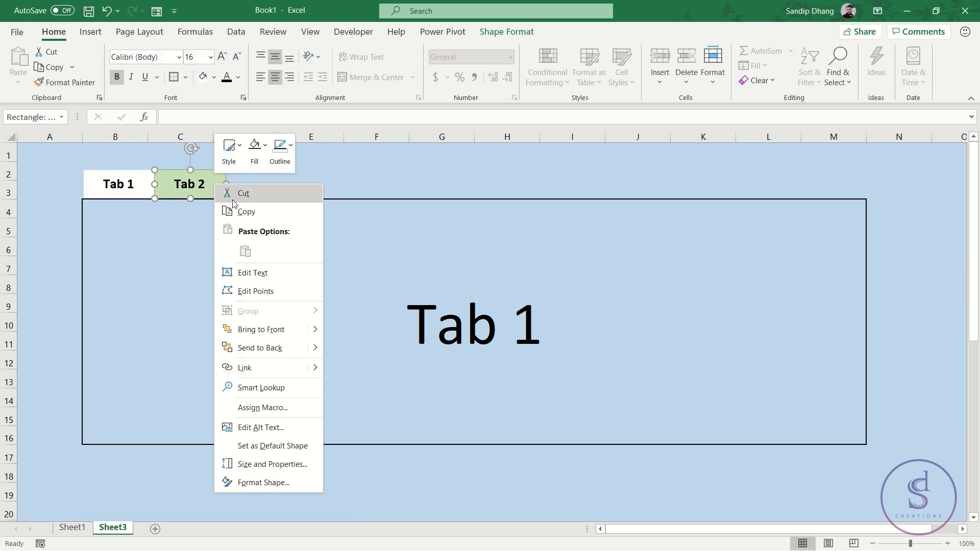
{"action": "left_click", "coordinate": [278, 407]}
{"action": "left_click", "coordinate": [174, 343]}
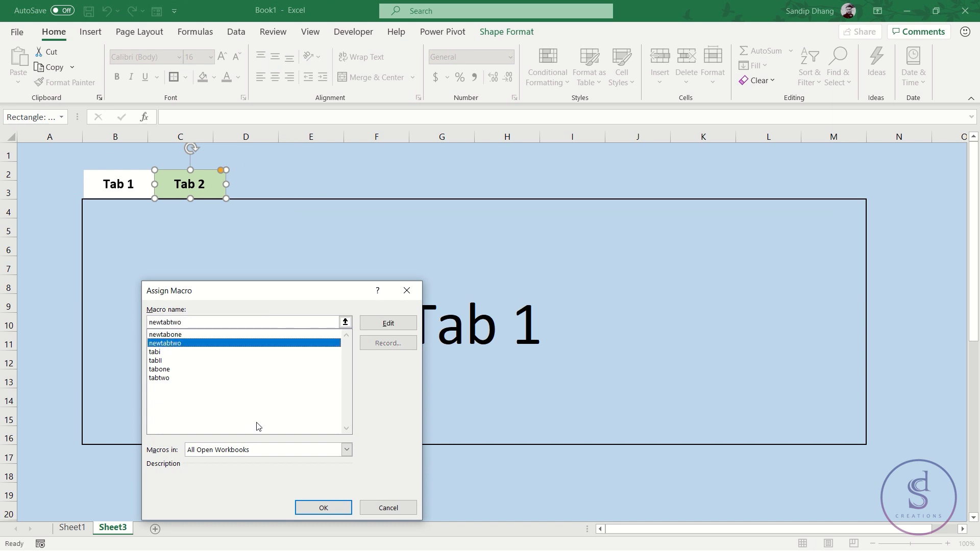
{"action": "left_click", "coordinate": [331, 511]}
{"action": "left_click", "coordinate": [191, 246]}
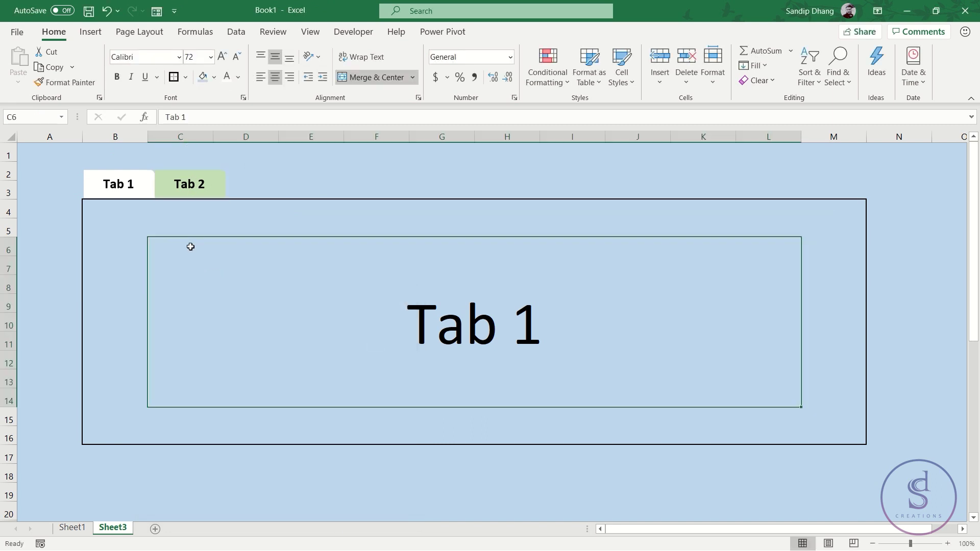
Step: Test Tab 2 then Tab 1, select the merged Tab 1 cell and B4, and go to Sheet1
{"action": "left_click", "coordinate": [184, 186]}
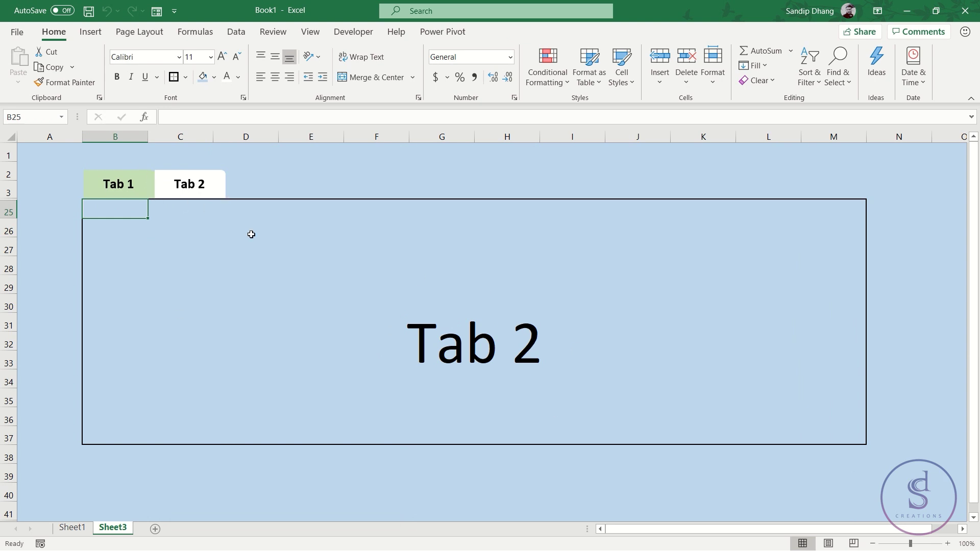
{"action": "left_click", "coordinate": [141, 193]}
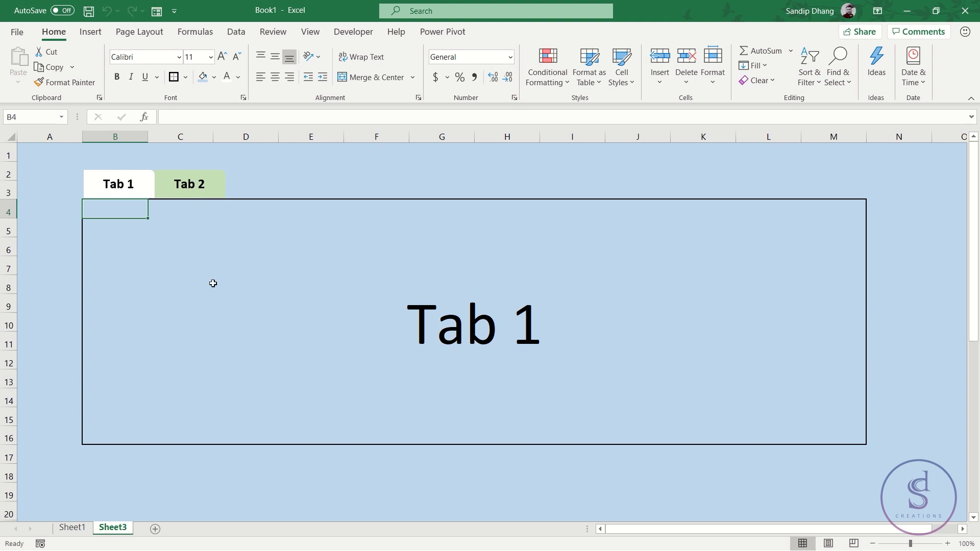
{"action": "left_click", "coordinate": [375, 307]}
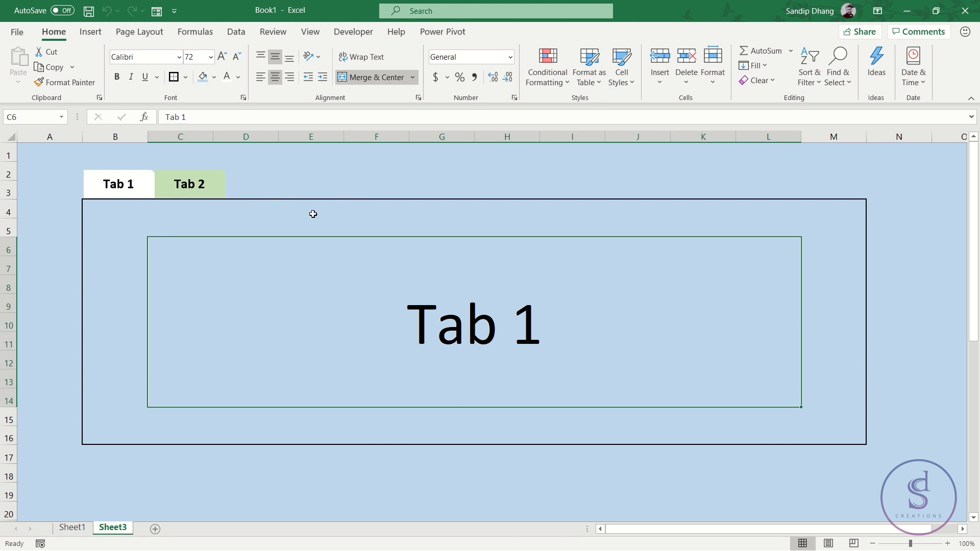
{"action": "left_click", "coordinate": [125, 215]}
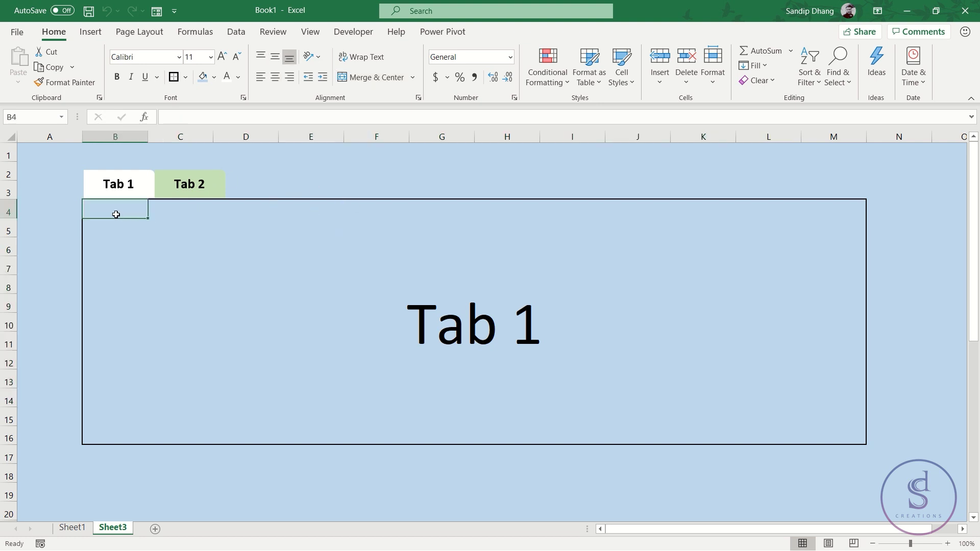
{"action": "left_click", "coordinate": [77, 527]}
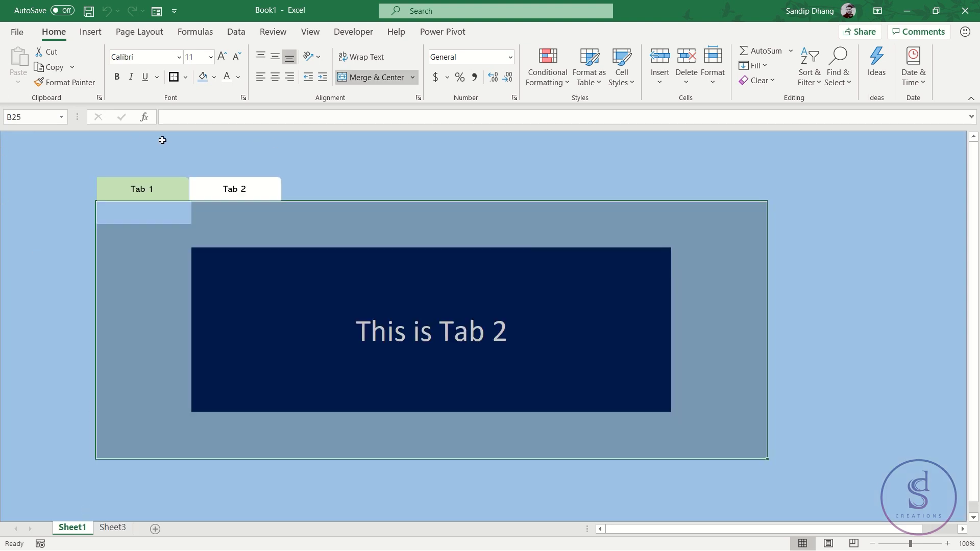
Step: Show the Tab 1 panel on Sheet1, then show Sheet3's Tab 2 panel and select row 25
{"action": "left_click", "coordinate": [176, 213]}
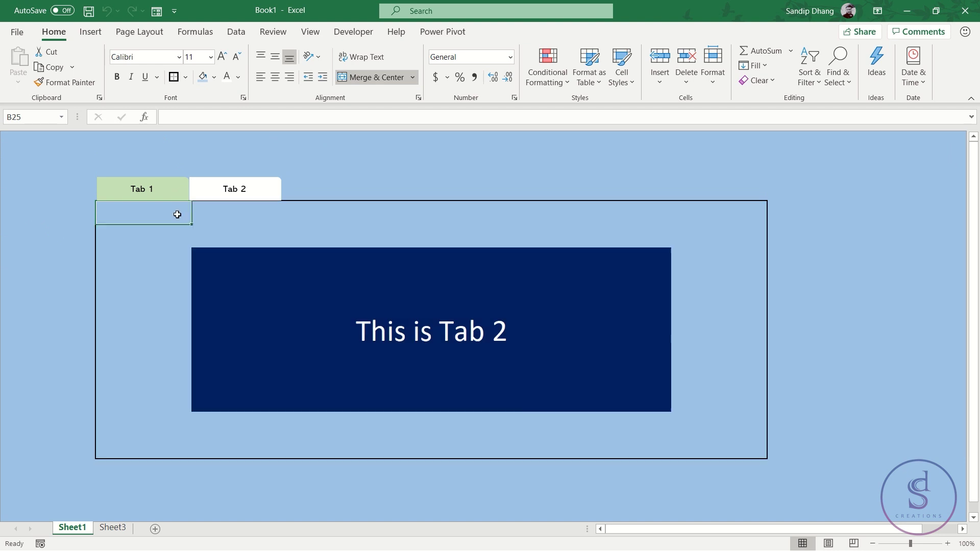
{"action": "left_click", "coordinate": [143, 196]}
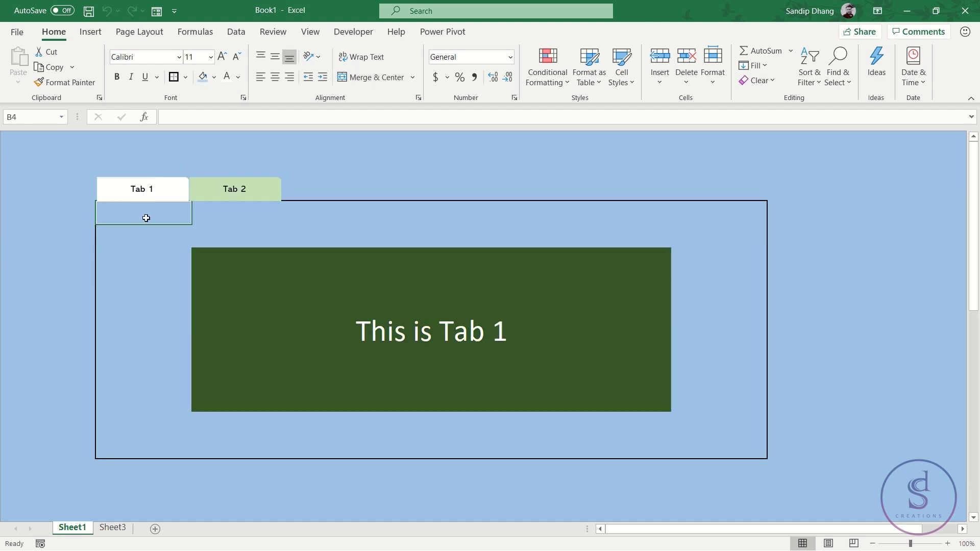
{"action": "left_click", "coordinate": [121, 528]}
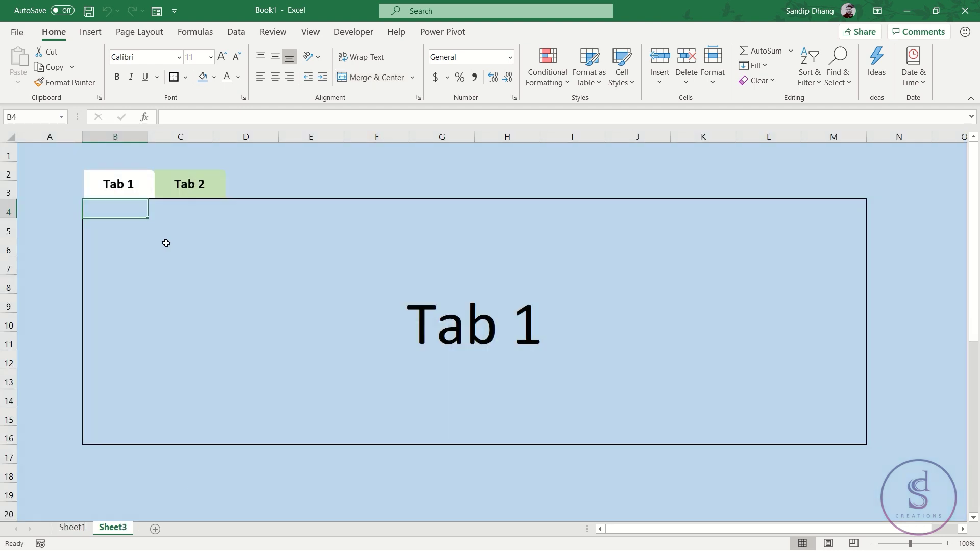
{"action": "left_click", "coordinate": [174, 198]}
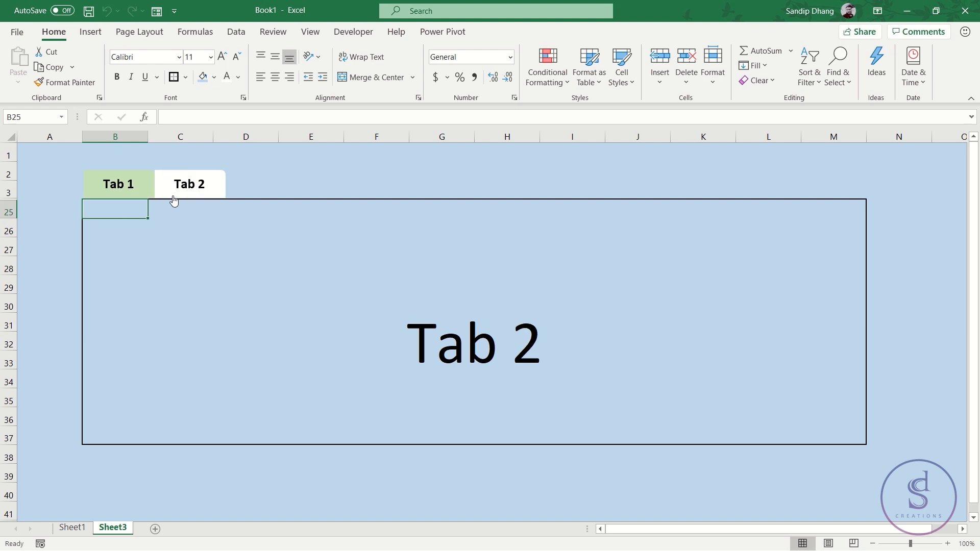
{"action": "left_click", "coordinate": [9, 210]}
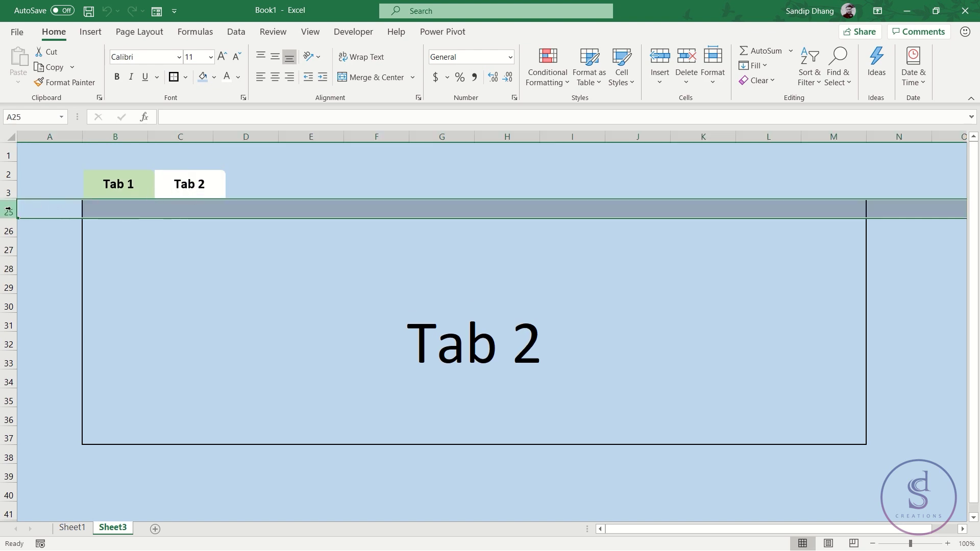
Step: Switch Sheet3 back to the Tab 1 panel, select row 4 and B4, and return to Sheet1
{"action": "left_click", "coordinate": [130, 192]}
{"action": "left_click", "coordinate": [8, 210]}
{"action": "left_click", "coordinate": [102, 211]}
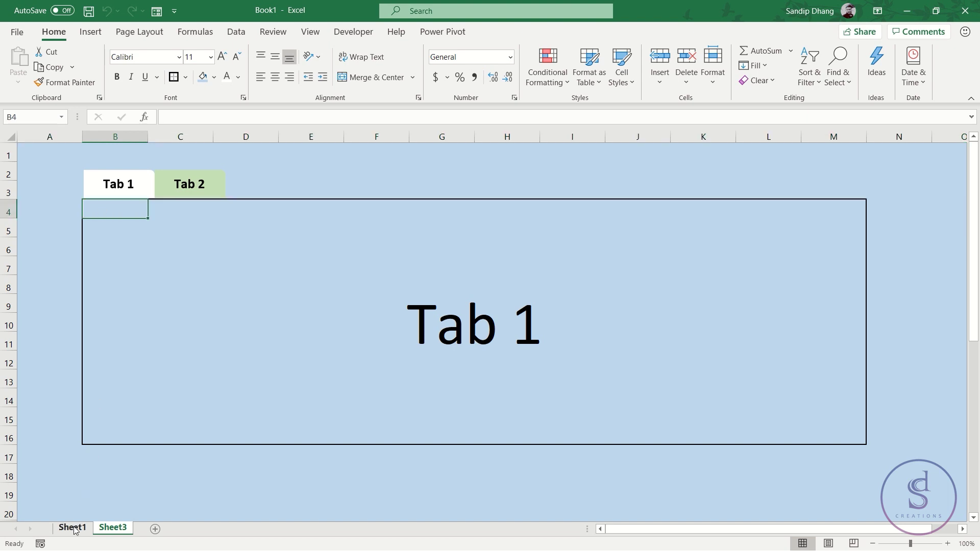
{"action": "left_click", "coordinate": [72, 528]}
{"action": "left_click", "coordinate": [24, 34]}
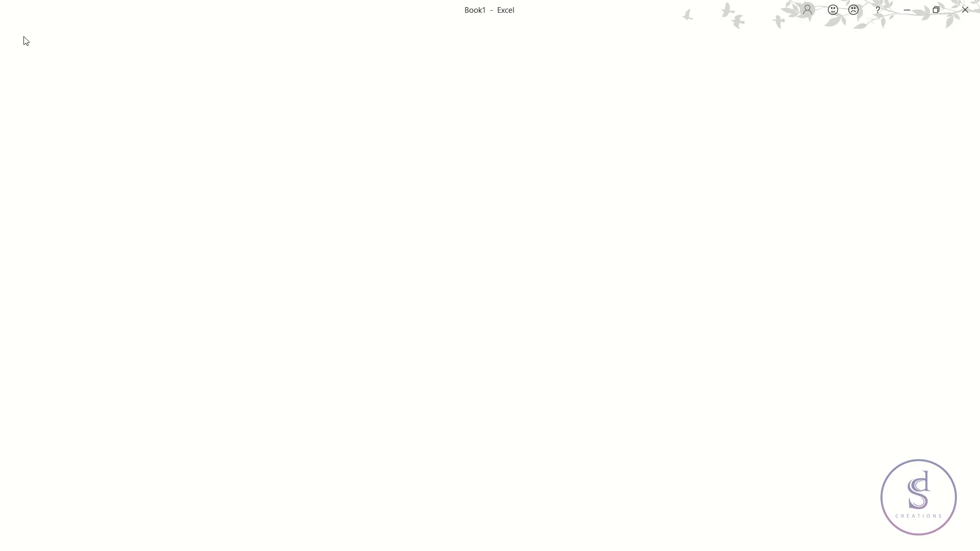
{"action": "left_click", "coordinate": [62, 528]}
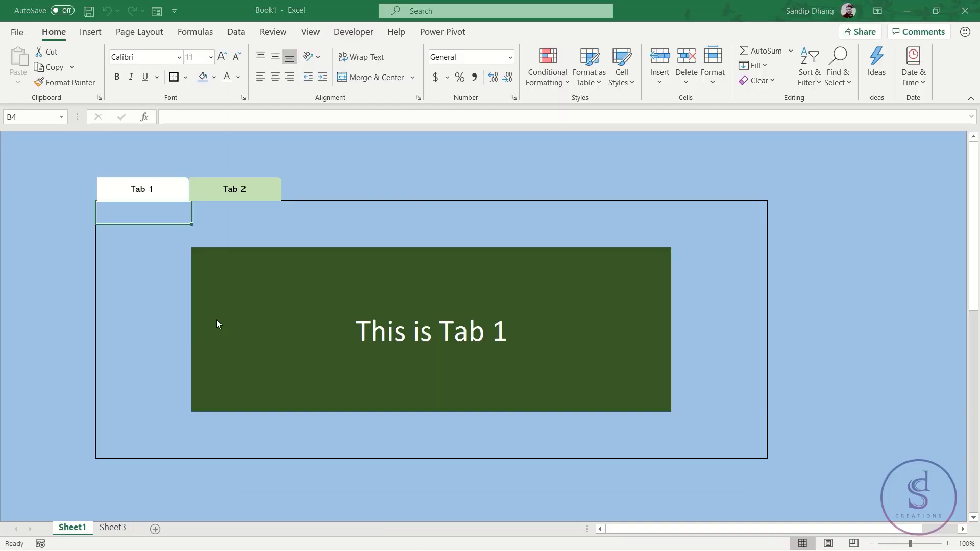
Step: Turn on Show row and column headers for Sheet1 in the Advanced options
{"action": "left_click", "coordinate": [283, 213]}
{"action": "scroll", "coordinate": [420, 310], "scroll_direction": "down", "scroll_amount": 2}
{"action": "scroll", "coordinate": [420, 310], "scroll_direction": "down", "scroll_amount": 5}
{"action": "scroll", "coordinate": [420, 310], "scroll_direction": "down", "scroll_amount": 4}
{"action": "scroll", "coordinate": [420, 310], "scroll_direction": "down", "scroll_amount": 5}
{"action": "scroll", "coordinate": [420, 310], "scroll_direction": "down", "scroll_amount": 2}
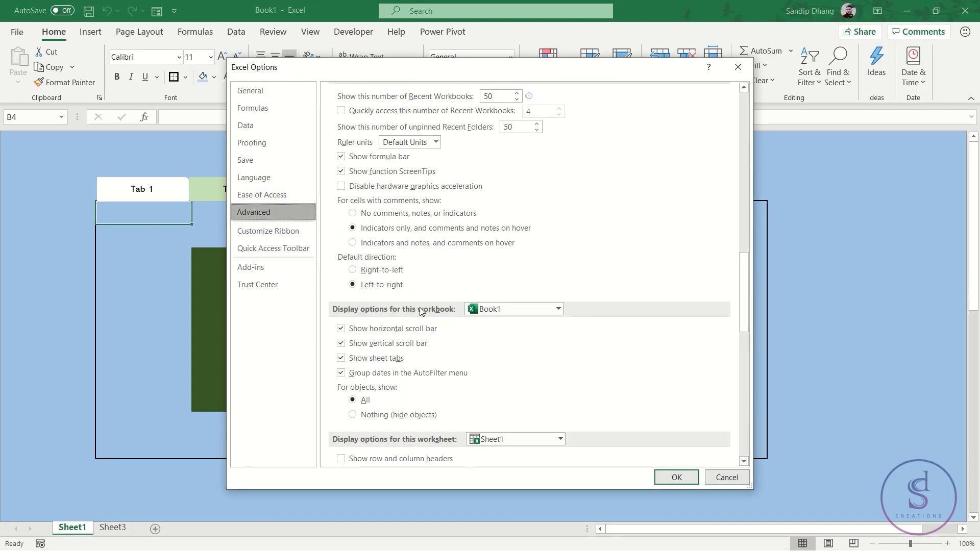
{"action": "scroll", "coordinate": [352, 357], "scroll_direction": "down", "scroll_amount": 2}
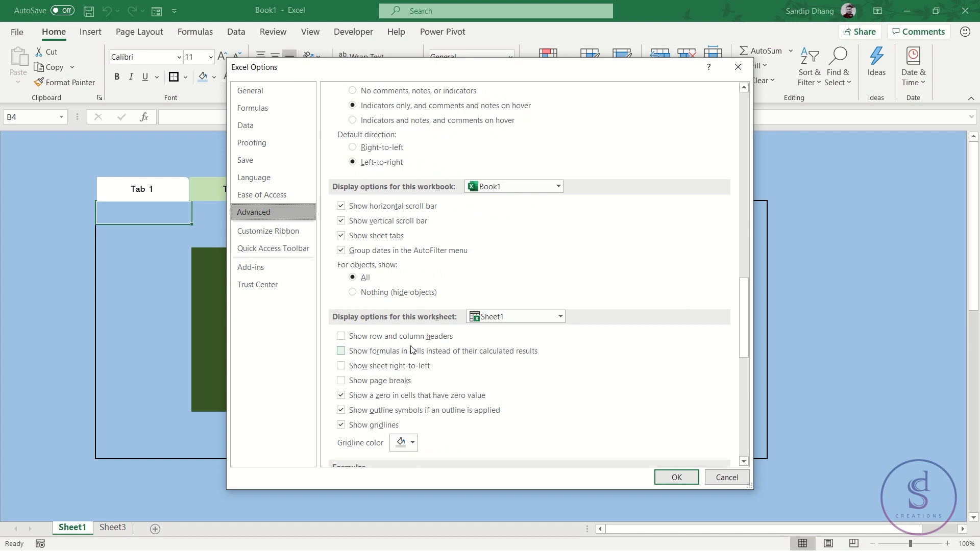
{"action": "left_click", "coordinate": [342, 337]}
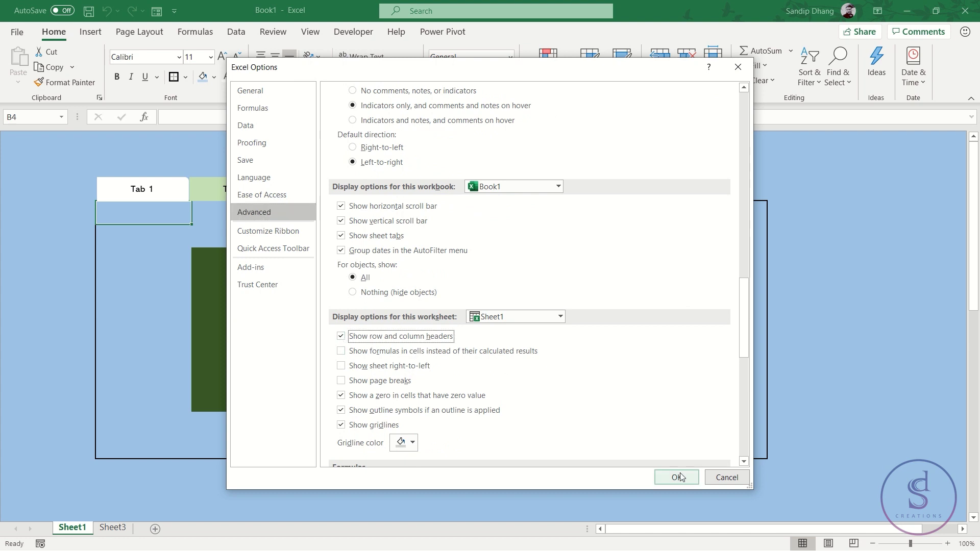
{"action": "left_click", "coordinate": [691, 474]}
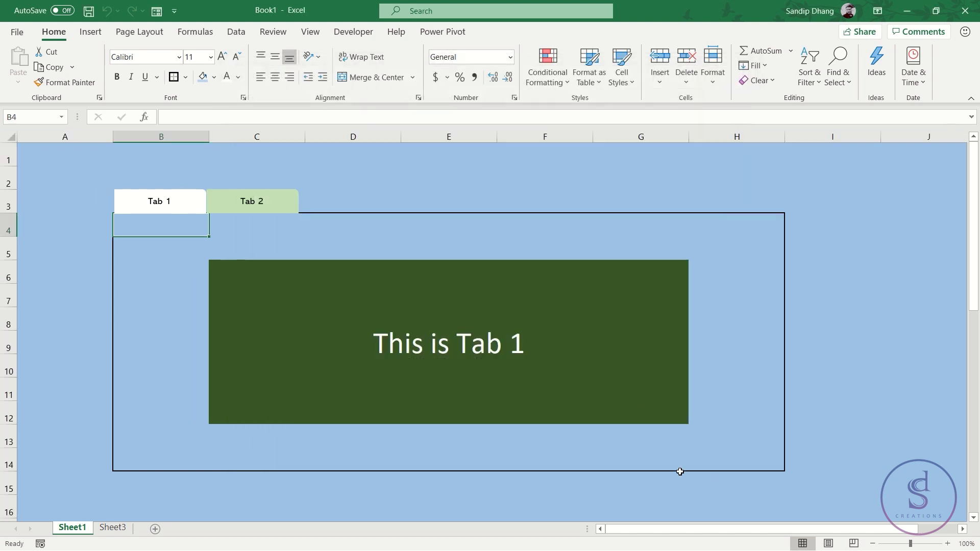
Step: Show Sheet1's Tab 2 panel, select row 25 and B25, then go to Sheet3
{"action": "left_click", "coordinate": [249, 203]}
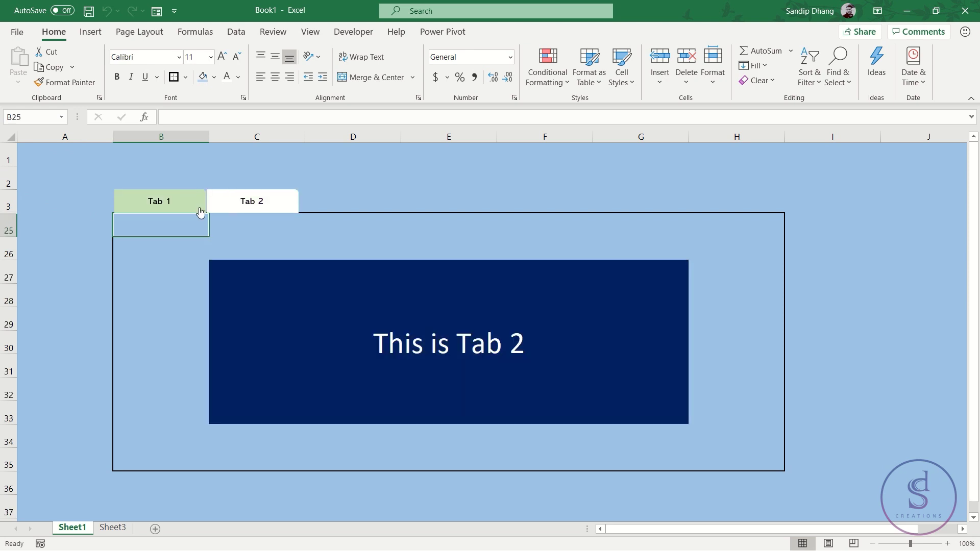
{"action": "left_click", "coordinate": [8, 225]}
{"action": "left_click", "coordinate": [163, 227]}
{"action": "left_click", "coordinate": [113, 528]}
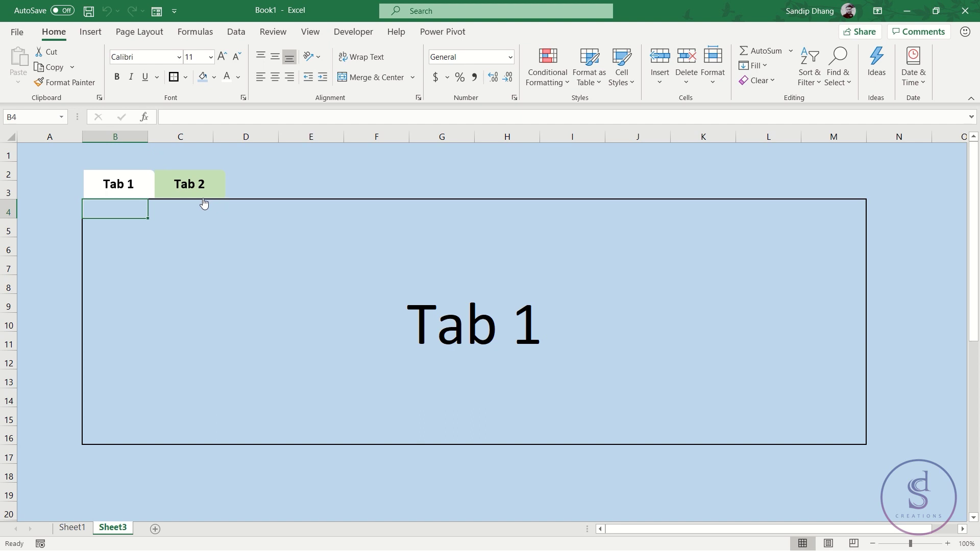
Step: Drag the Tab 2 shape down to sit directly beneath Tab 1
{"action": "right_click", "coordinate": [199, 174]}
{"action": "key", "text": "Escape"}
{"action": "left_click_drag", "start_coordinate": [199, 175], "coordinate": [128, 203]}
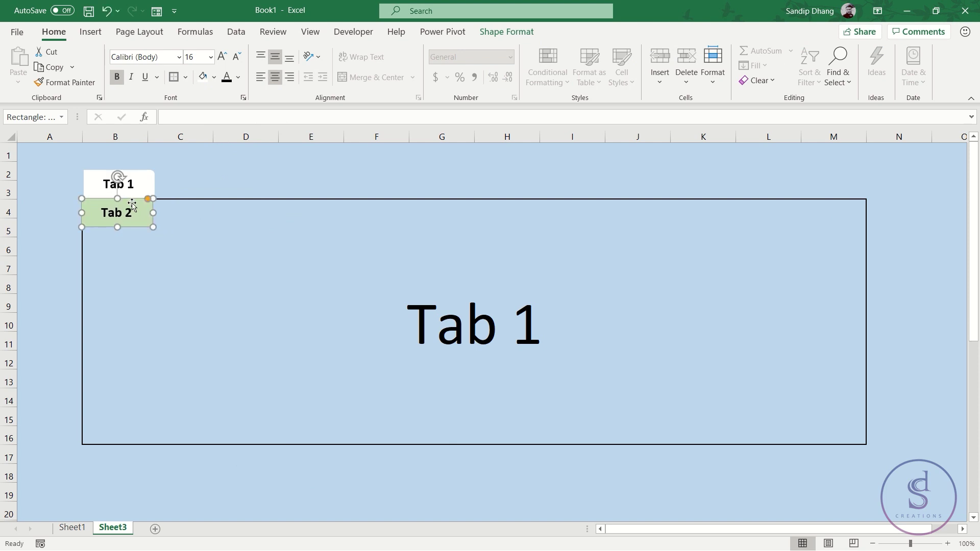
{"action": "left_click", "coordinate": [179, 185]}
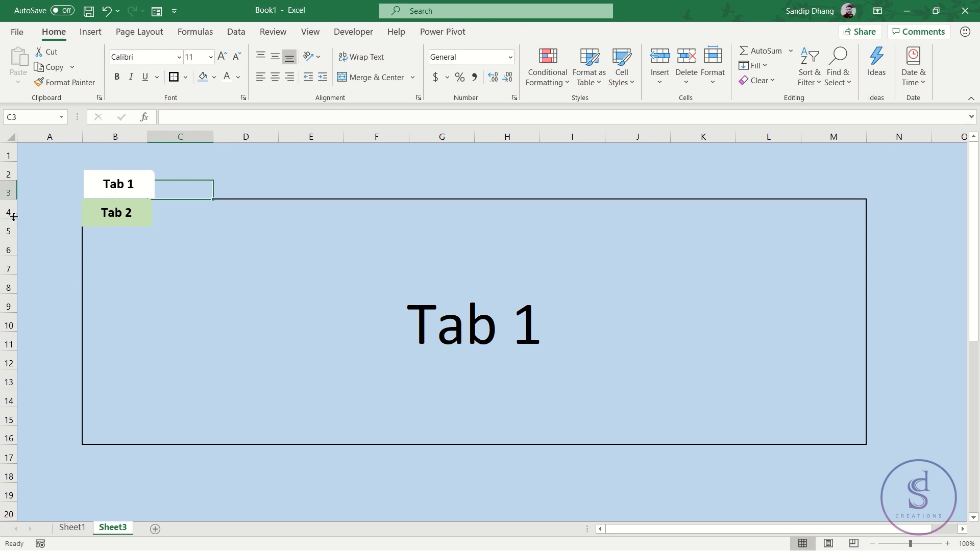
Step: Select rows 4–7 and columns C:I, then undo the Tab 2 move
{"action": "left_click_drag", "start_coordinate": [8, 212], "coordinate": [9, 269]}
{"action": "left_click_drag", "start_coordinate": [203, 135], "coordinate": [540, 133]}
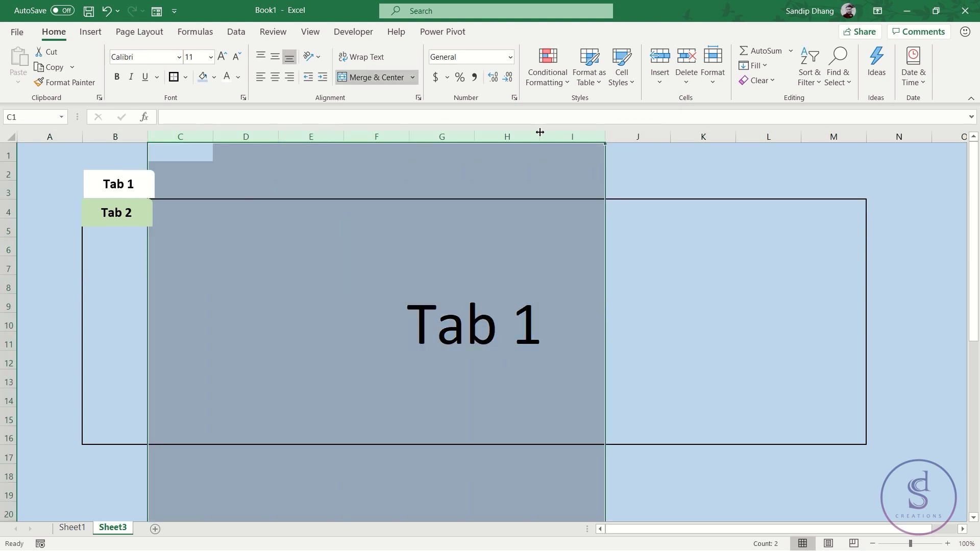
{"action": "left_click", "coordinate": [180, 219]}
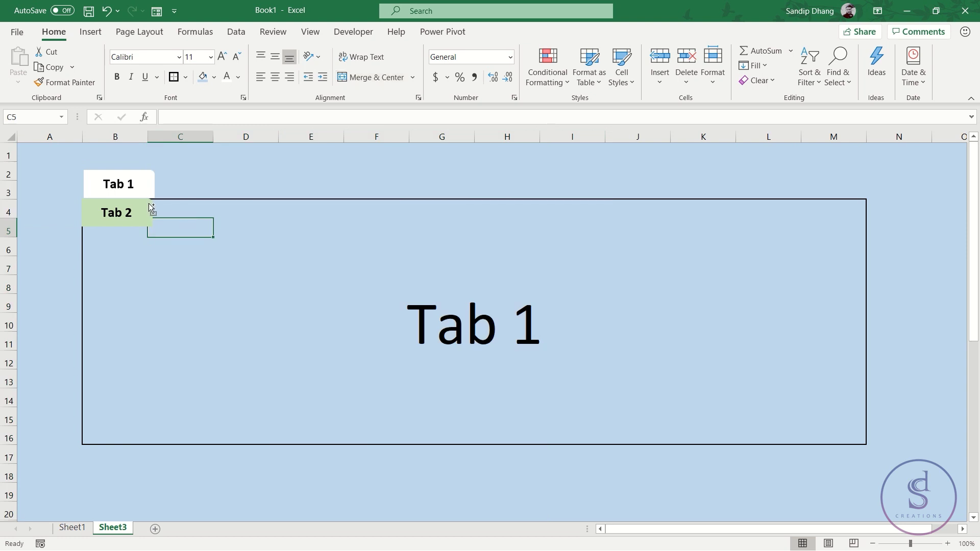
{"action": "key", "text": "ctrl+z"}
Step: Alternate between Tab 1 and Tab 2 to confirm both macros switch panels, ending on Tab 1
{"action": "left_click", "coordinate": [197, 220]}
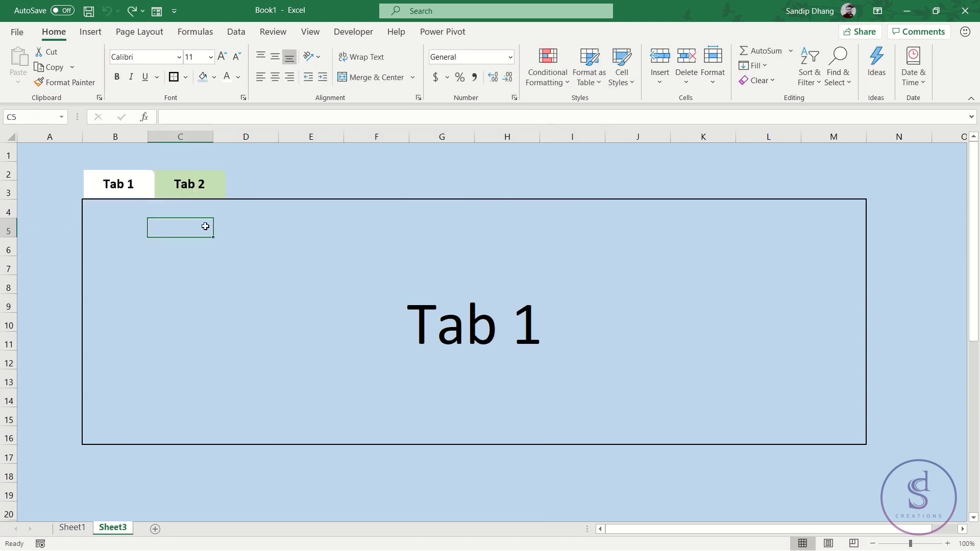
{"action": "left_click", "coordinate": [139, 194]}
{"action": "left_click", "coordinate": [211, 195]}
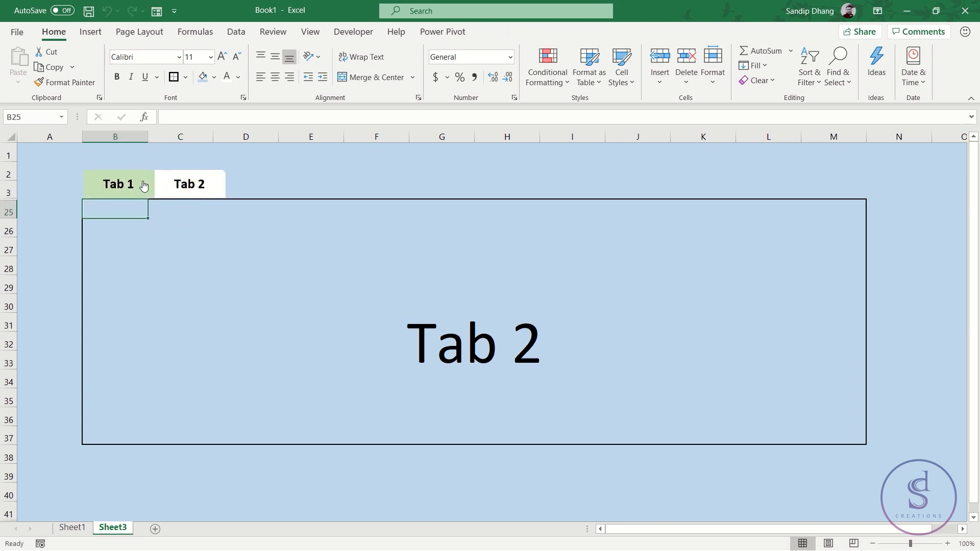
{"action": "left_click", "coordinate": [140, 182]}
{"action": "left_click", "coordinate": [216, 198]}
{"action": "left_click", "coordinate": [147, 196]}
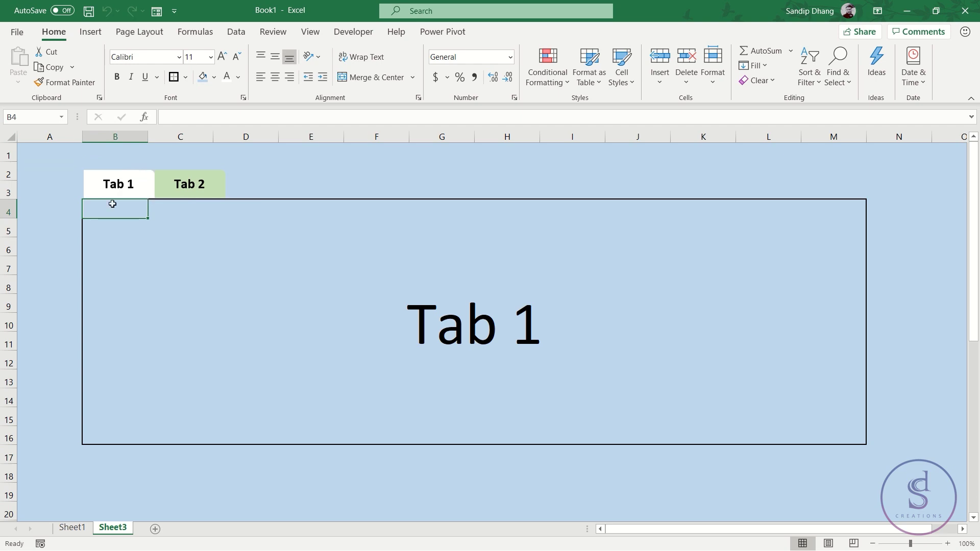